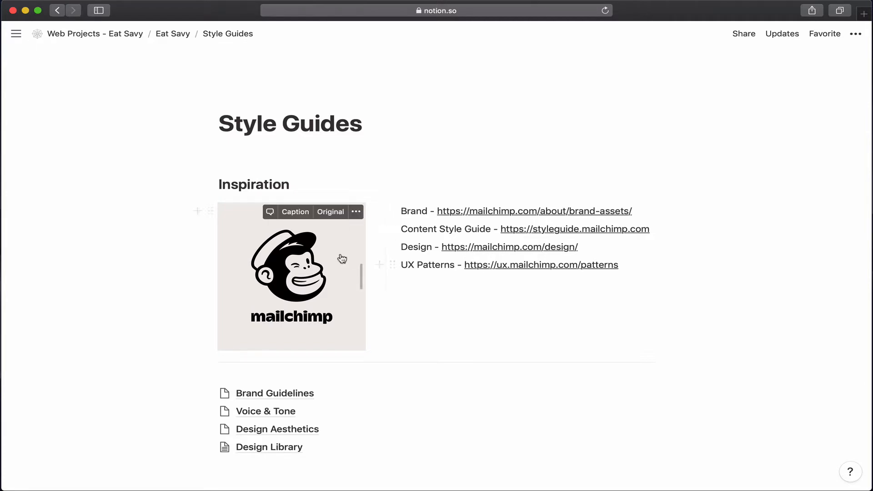
- Open the Patterns Table page inside the Design Library of the Style Guides
scroll(188, 256, "down", 5)
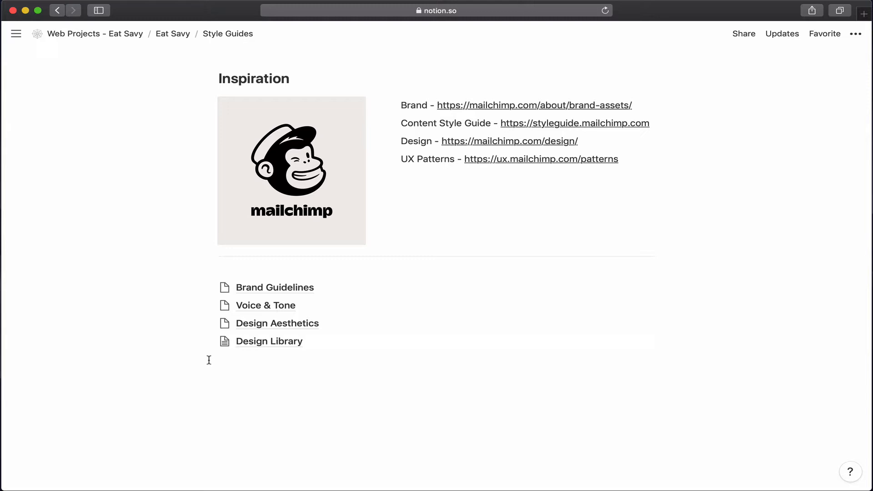
left_click(263, 344)
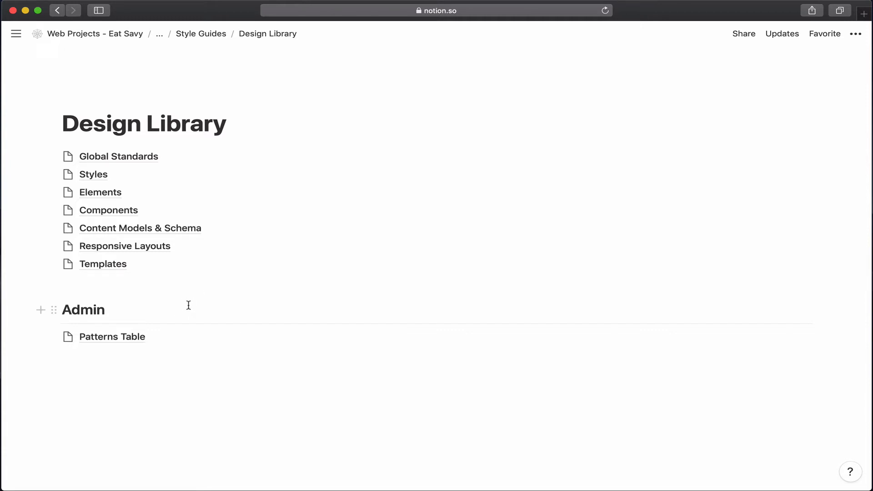
left_click(126, 337)
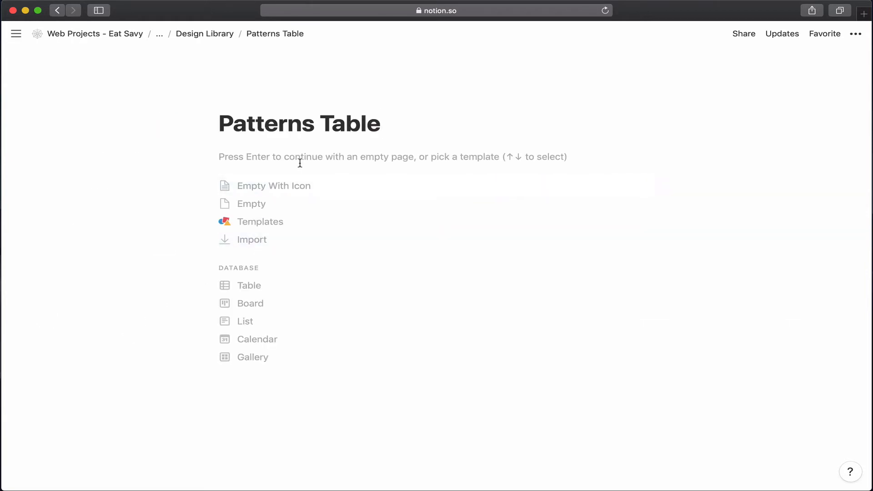
- Start the Patterns Table page as an empty page, insert a board database and name it es-Patterns
key("Return")
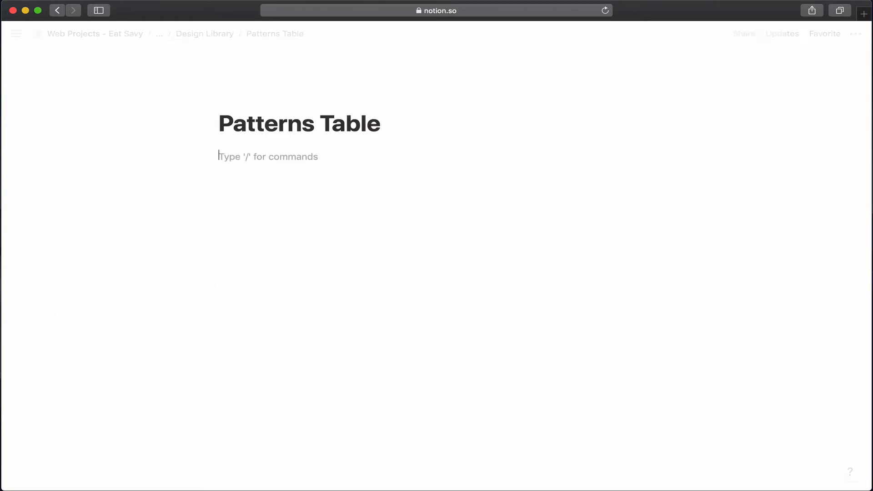
type("/e")
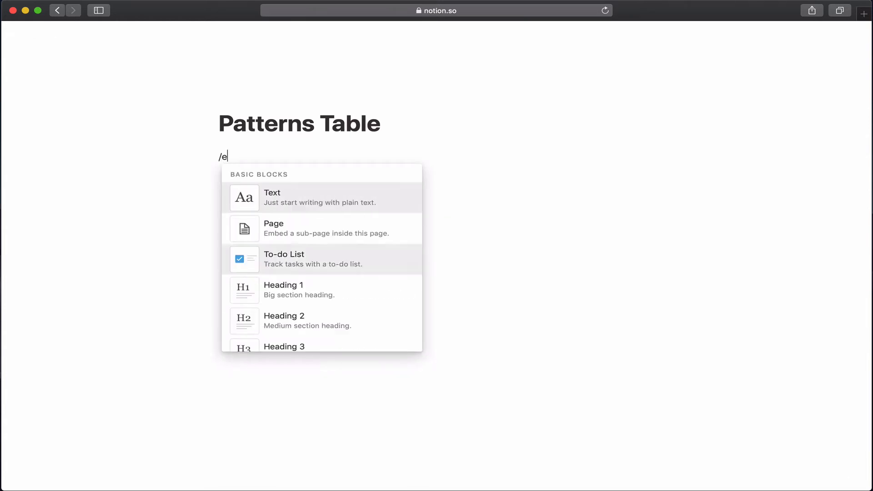
key("BackSpace")
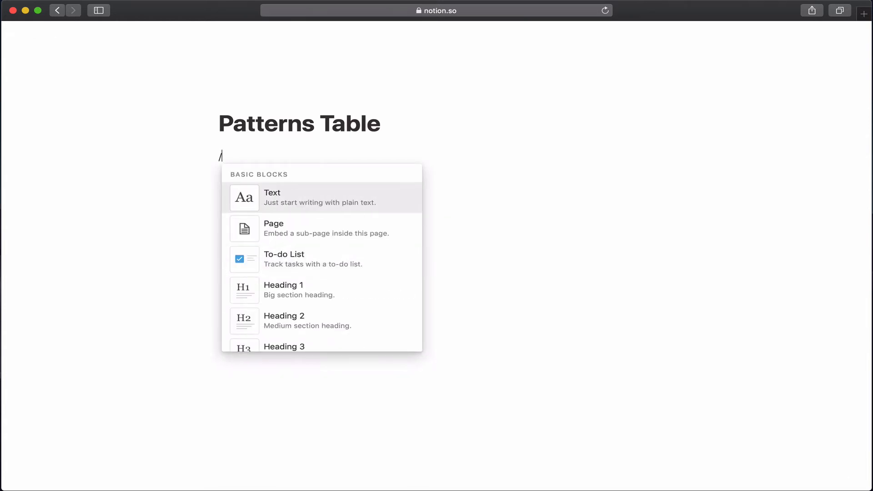
type("t")
key("BackSpace")
type("bo")
key("Return")
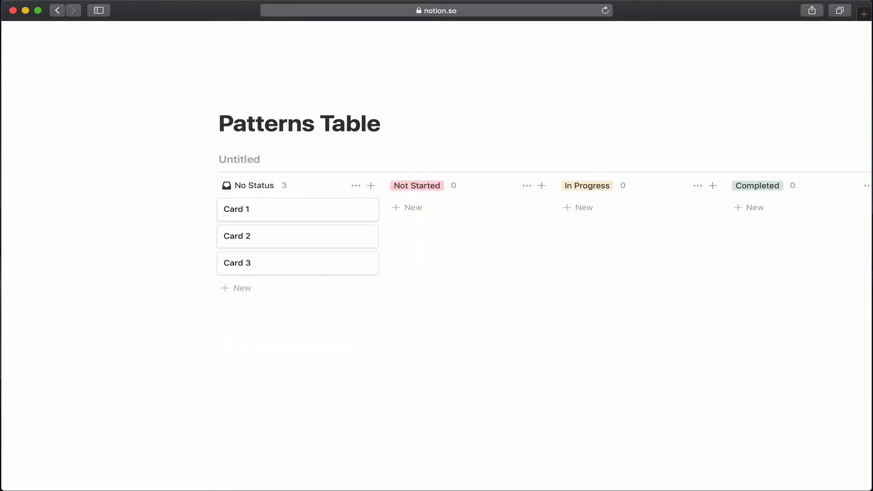
type("es-Pa")
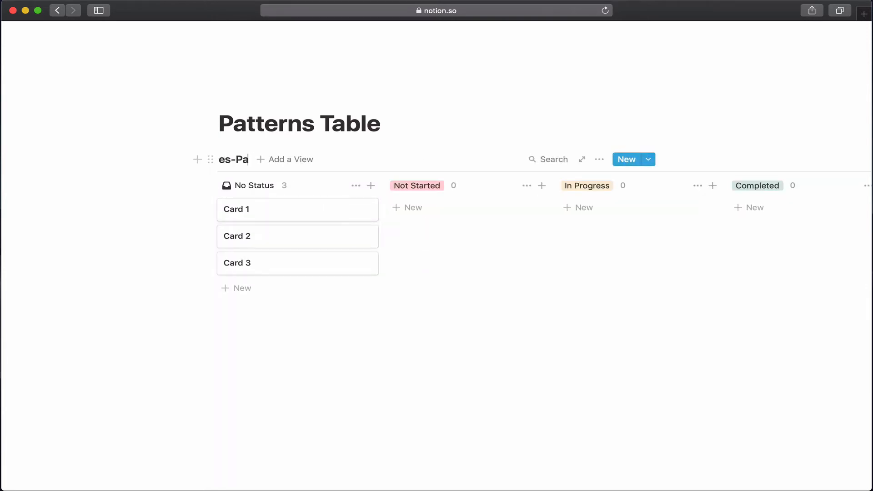
type("tterns")
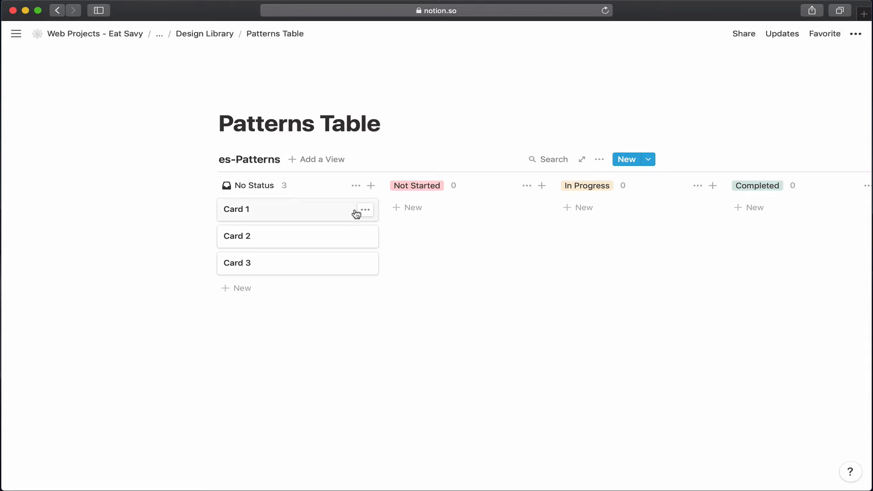
- Open Card 1 and rename its Status property to Document Status
left_click(318, 212)
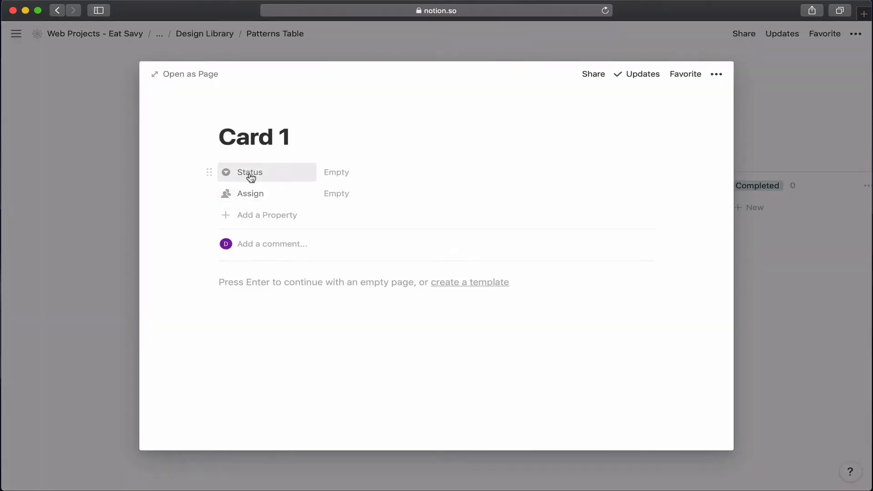
left_click(251, 177)
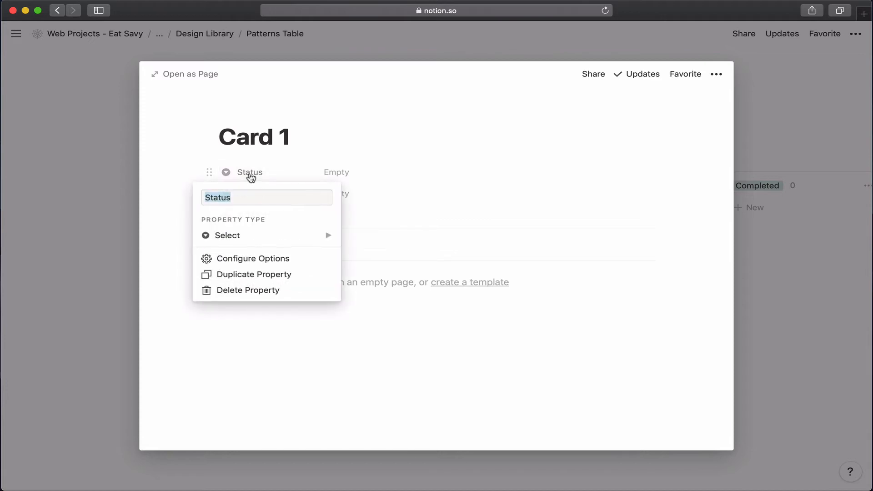
left_click(205, 198)
type("Docuemt")
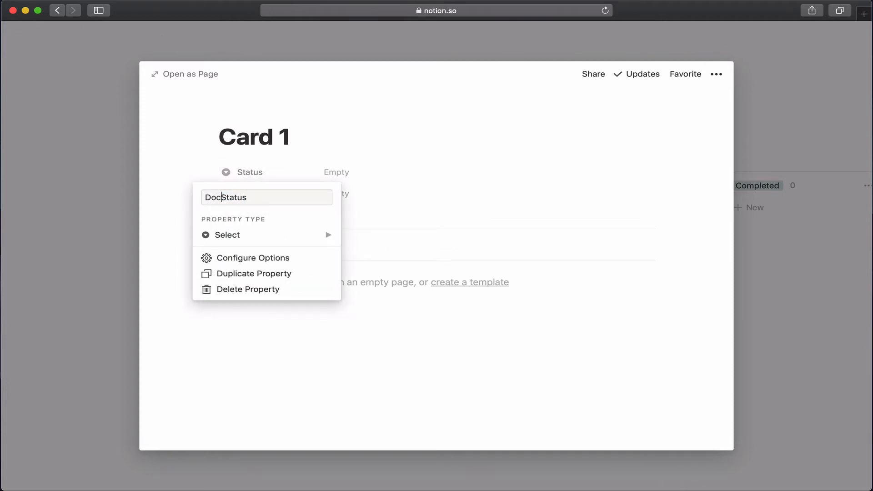
type("n")
key("BackSpace")
key("BackSpace")
type("ent")
key("BackSpace")
key("BackSpace")
key("BackSpace")
key("BackSpace")
key("BackSpace")
key("BackSpace")
type("ment")
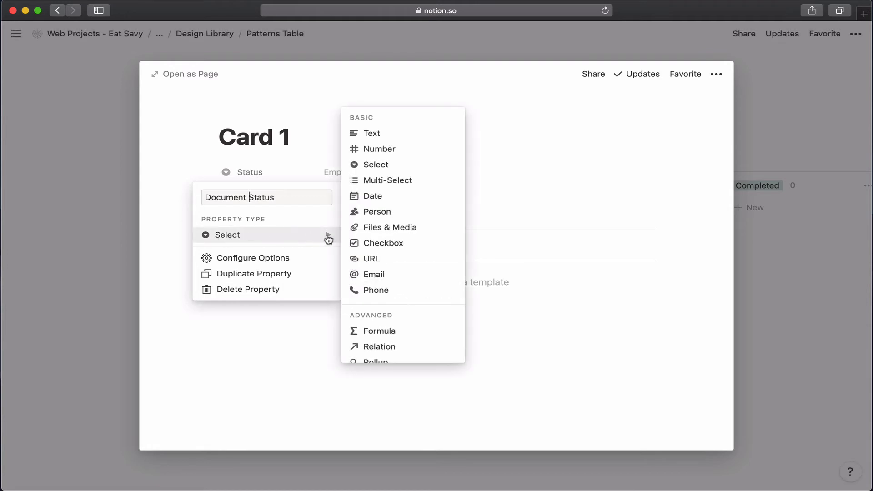
left_click(169, 208)
- Rename the Not Started option of the Document Status property to Blocked
left_click(344, 174)
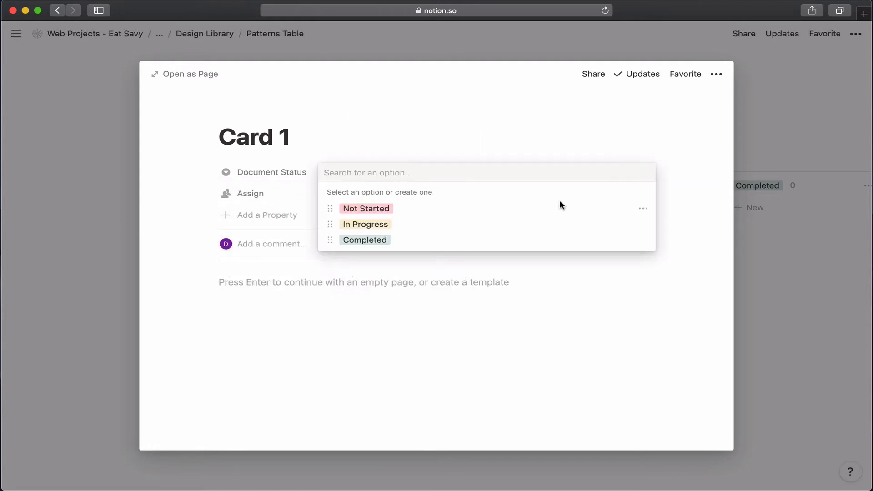
left_click(642, 209)
type("Blocked")
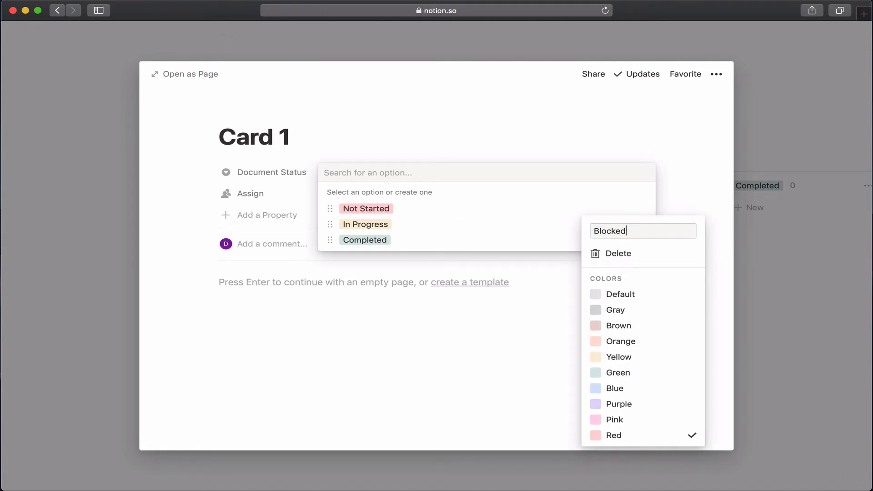
key("Return")
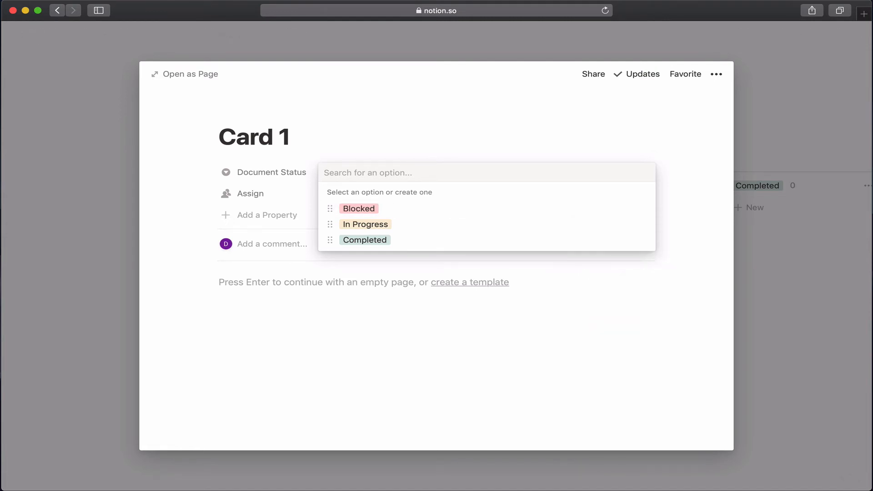
left_click(644, 210)
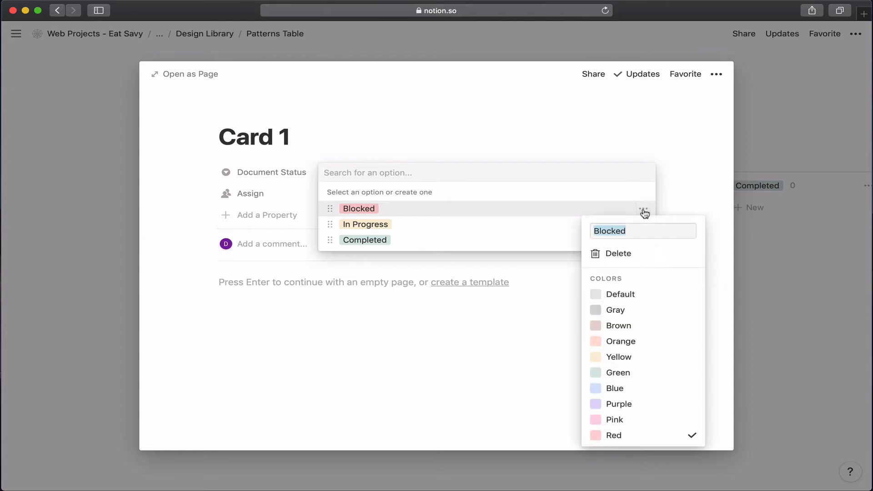
left_click(519, 173)
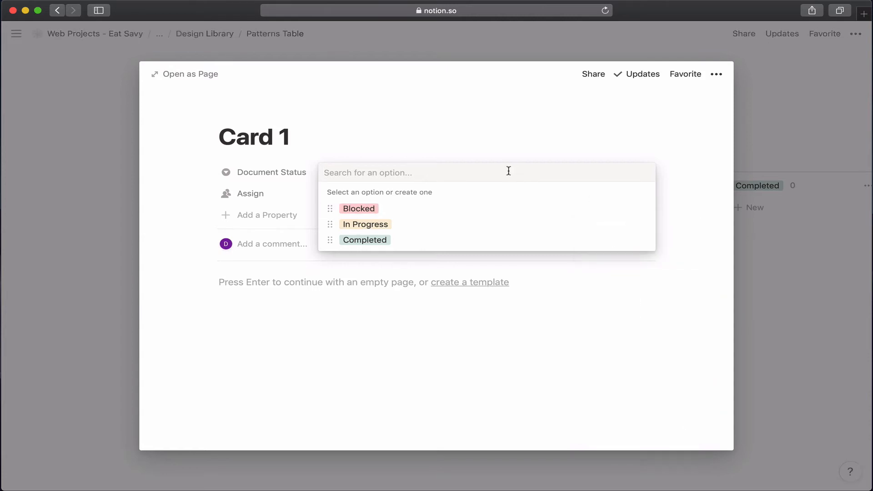
- Create a new Document Status option named In Review and apply it to Card 1
type("In Redevie")
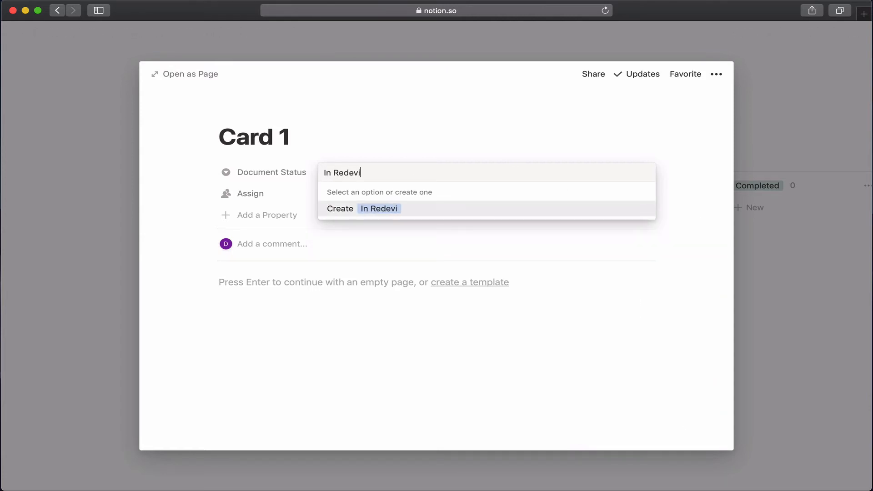
key("BackSpace")
key("BackSpace")
key("BackSpace")
key("BackSpace")
key("BackSpace")
type("view")
key("Return")
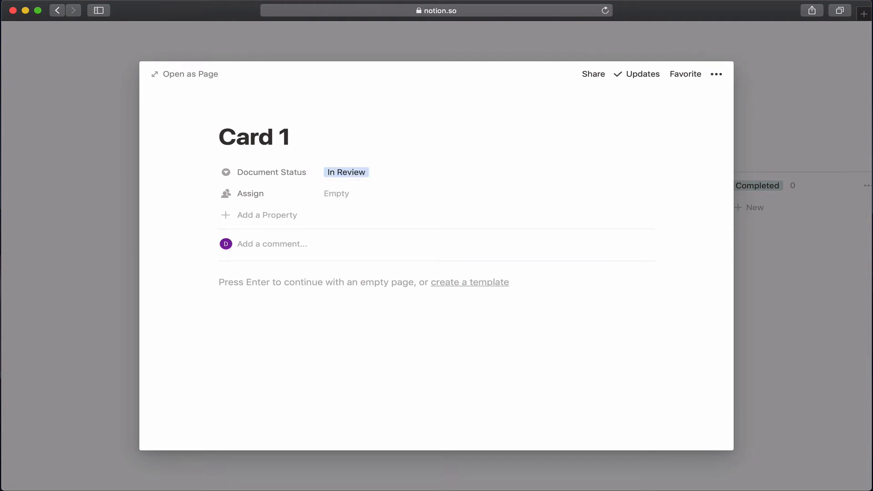
- Move the In Review option above Completed and set the Completed option's color to gray
left_click(425, 172)
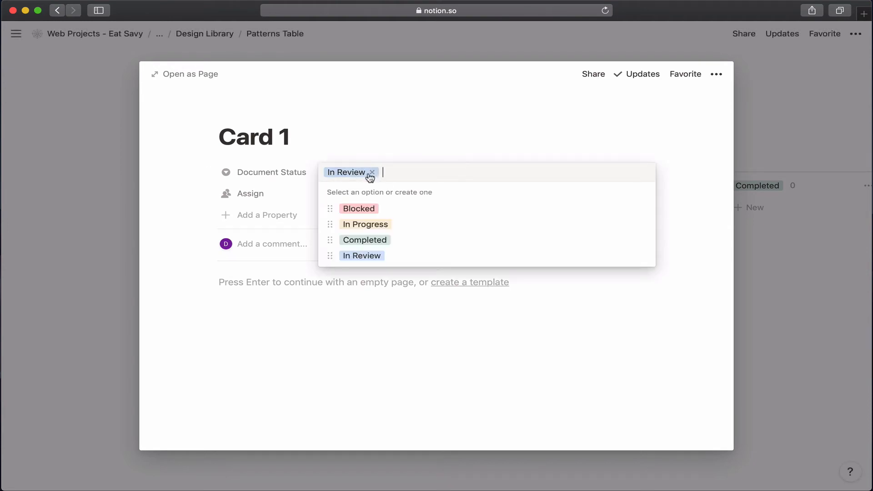
left_click_drag(333, 254, 304, 235)
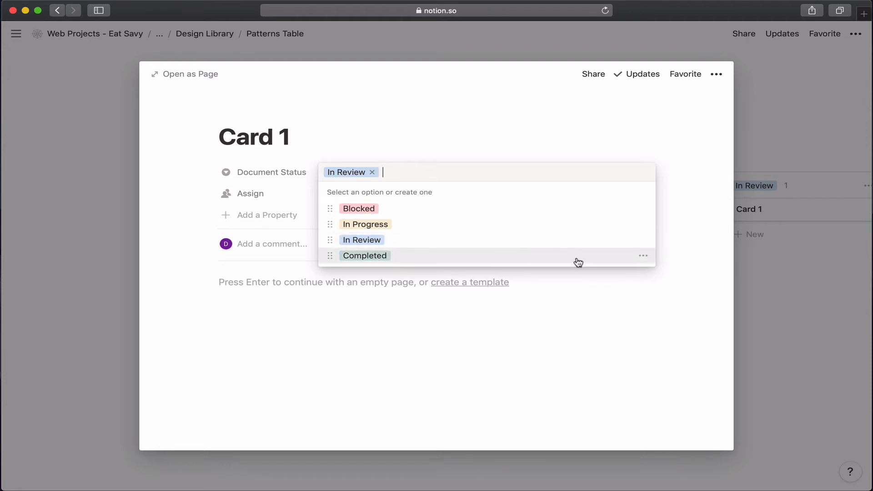
left_click(642, 256)
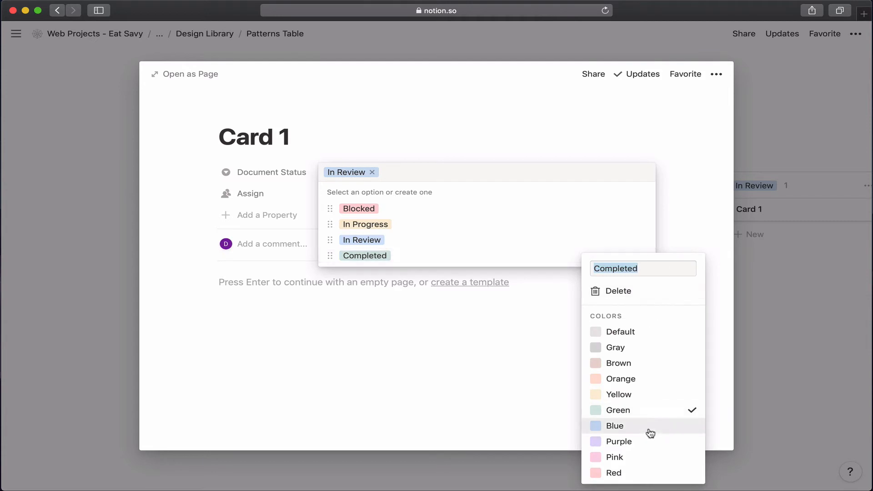
left_click(621, 348)
left_click(379, 331)
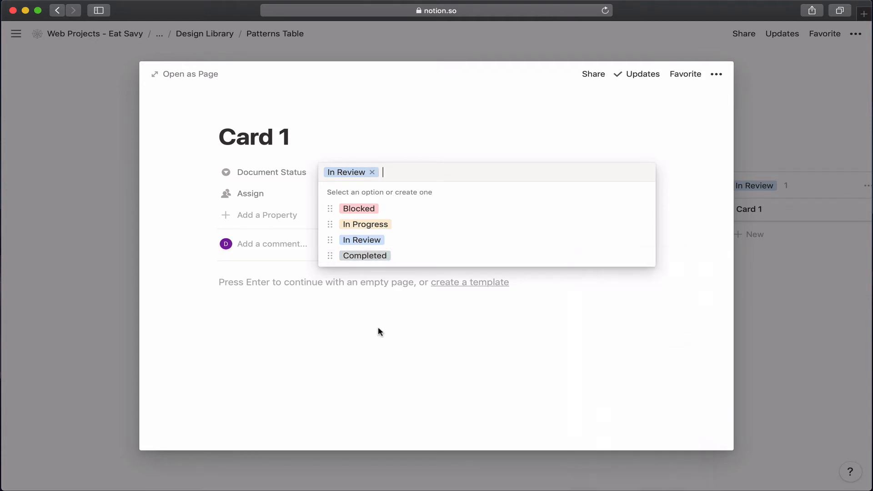
left_click(378, 328)
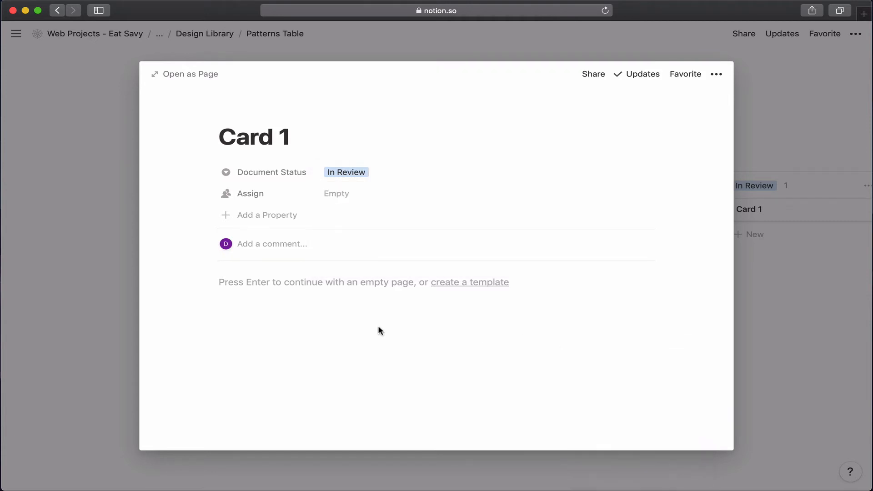
- Change the Assign property's type to a relation linked to the es-Staff database
left_click(247, 197)
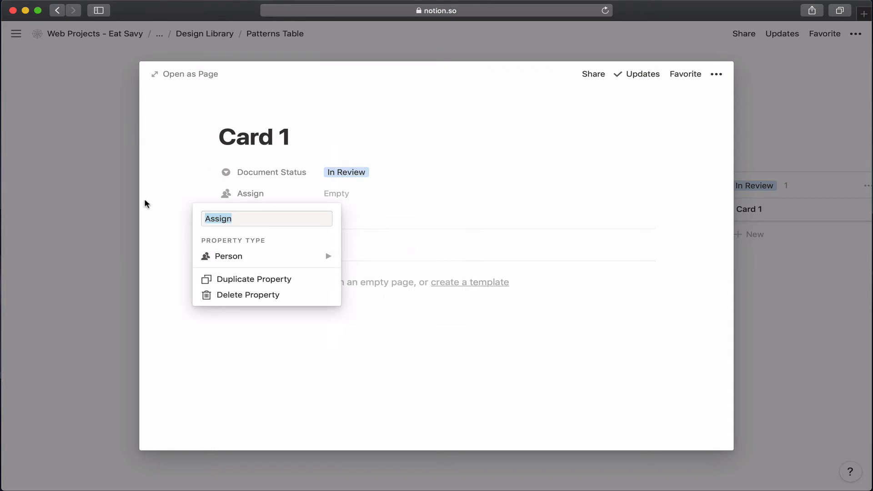
mouse_move(298, 259)
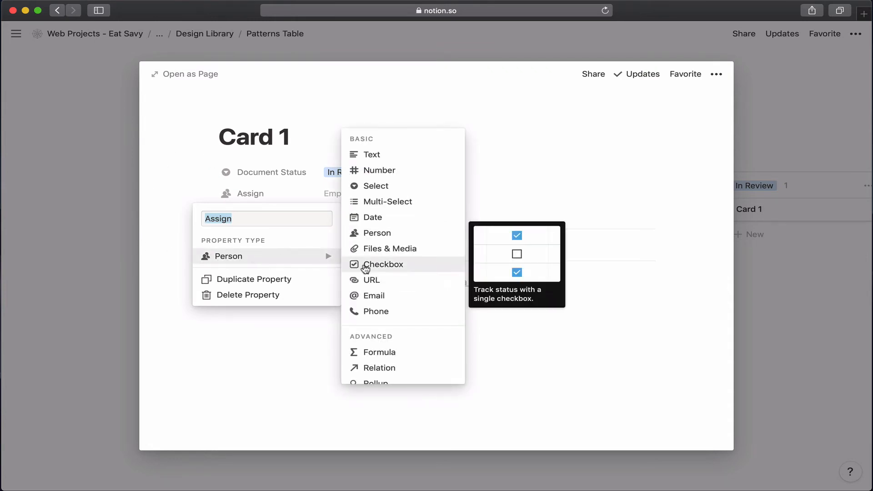
left_click(389, 367)
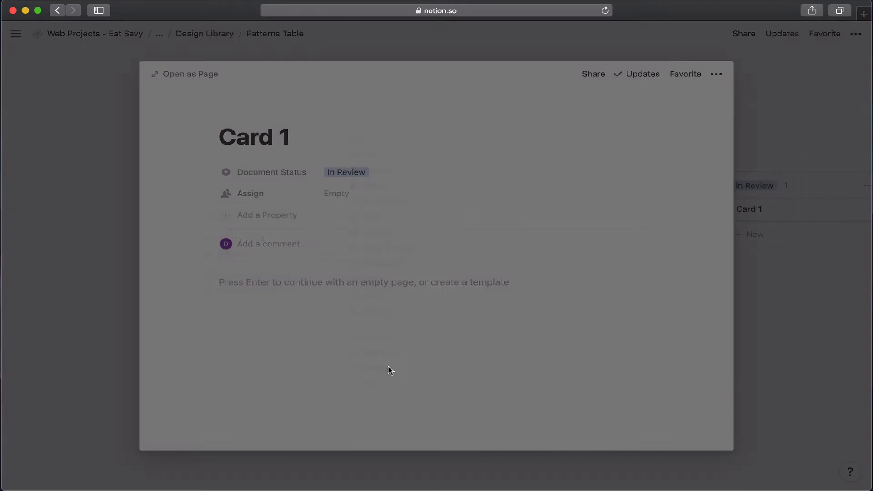
left_click(367, 261)
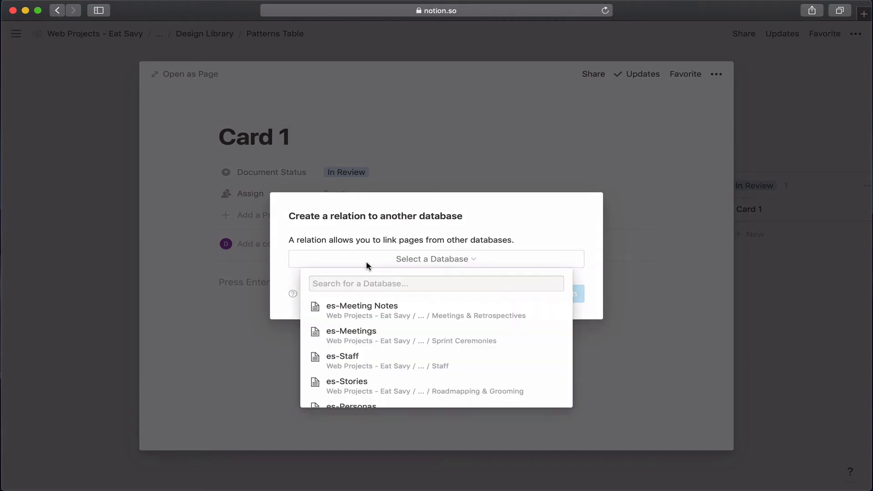
type("staf")
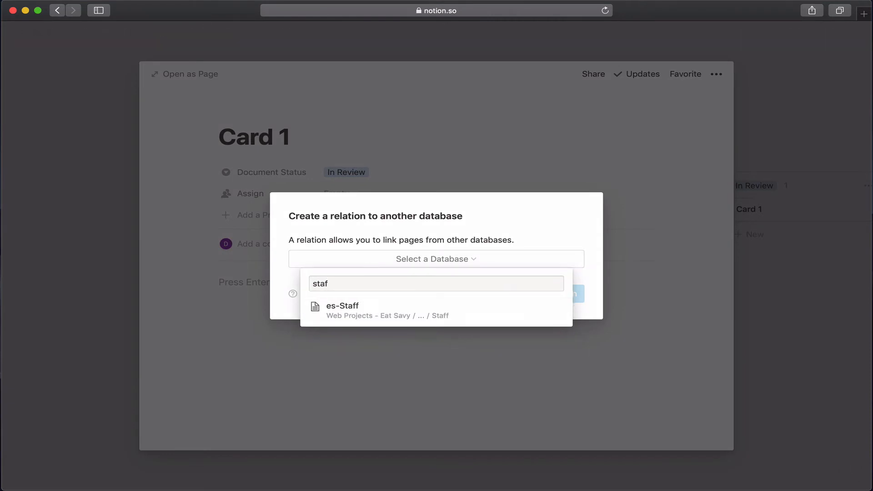
left_click(319, 307)
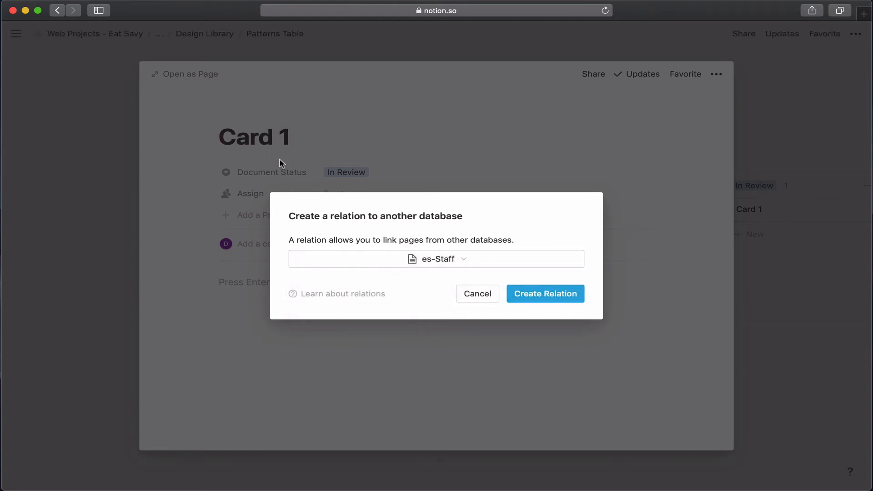
left_click(527, 293)
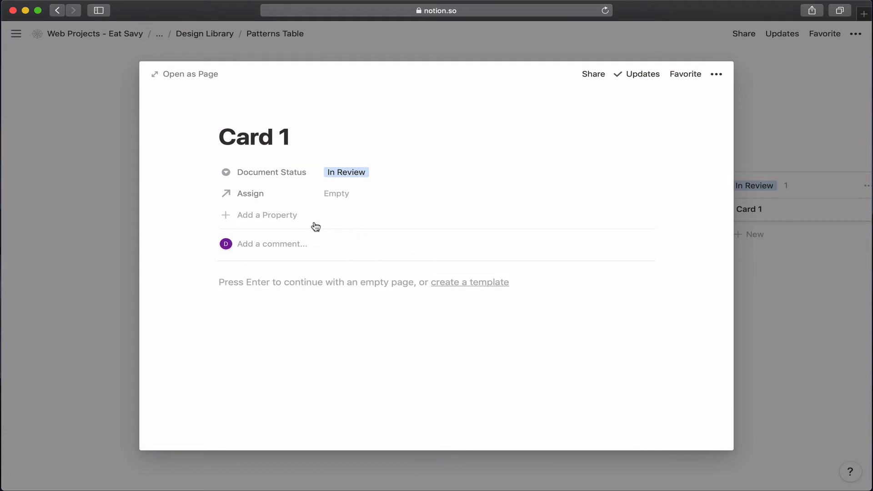
- Add a Group relation property linked to es-Patterns itself, using the same property without syncing, and place it first in the property list
left_click(280, 216)
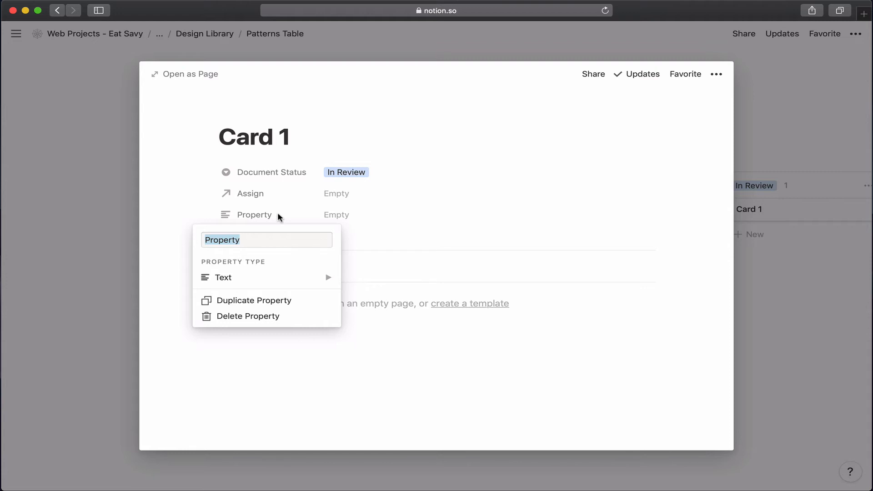
type("Group")
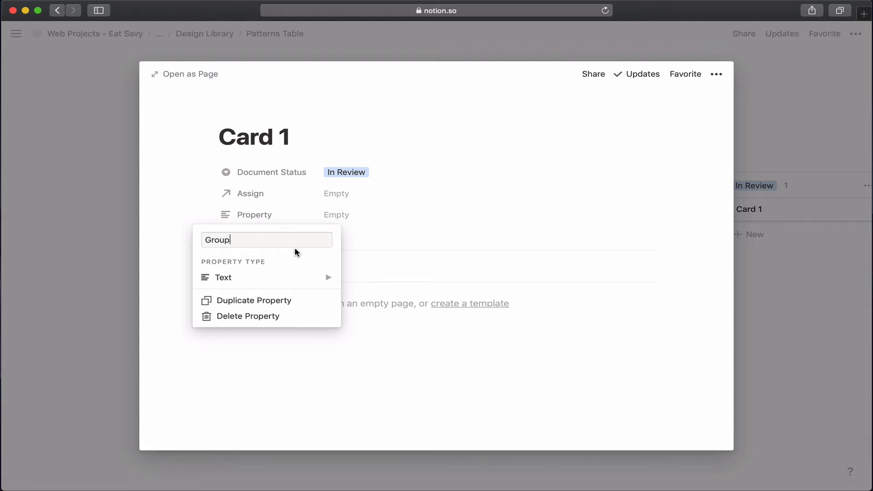
mouse_move(290, 279)
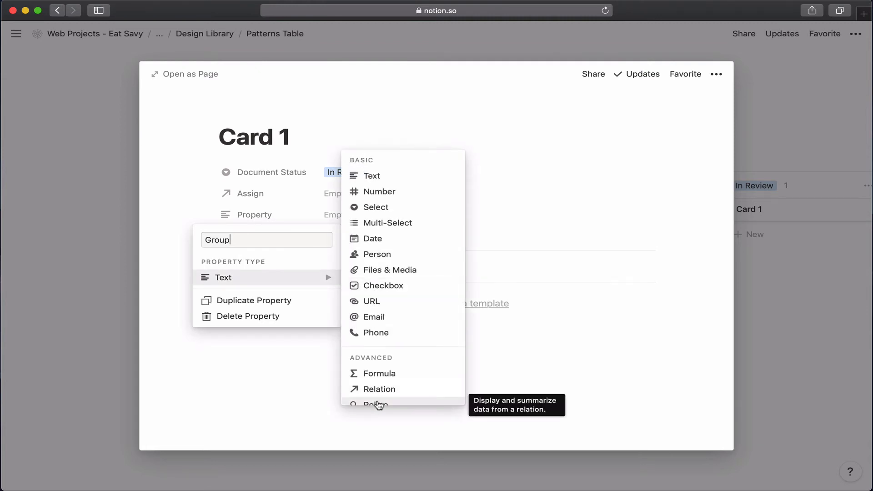
left_click(372, 389)
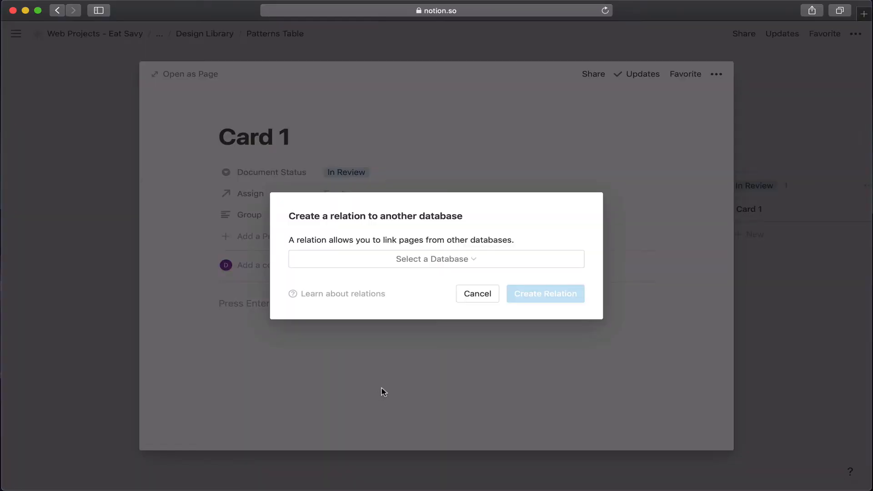
left_click(424, 262)
type("e")
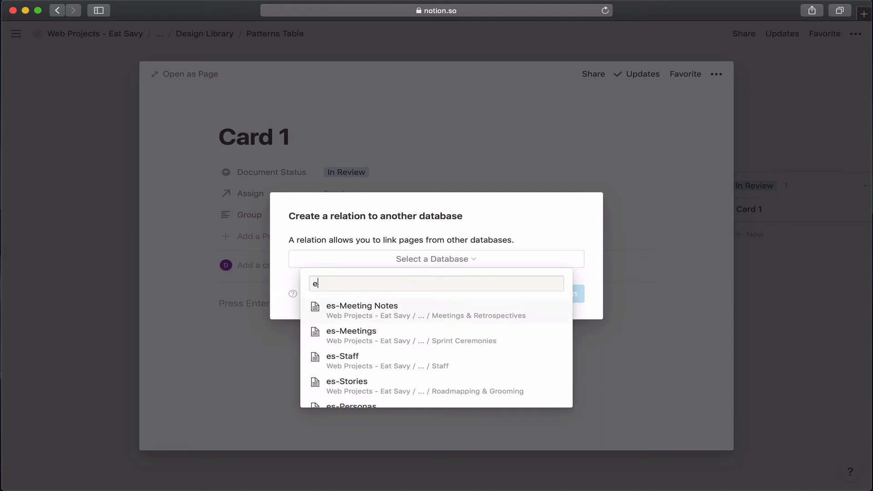
type("p")
left_click(409, 309)
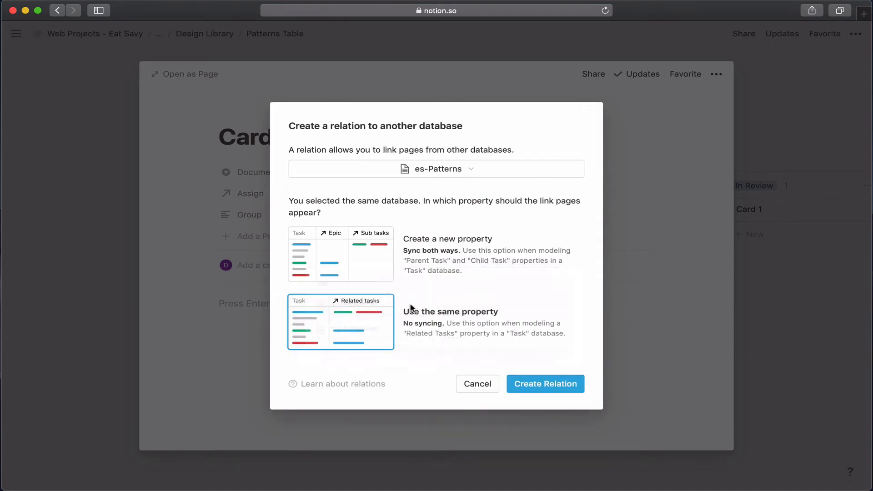
left_click(565, 385)
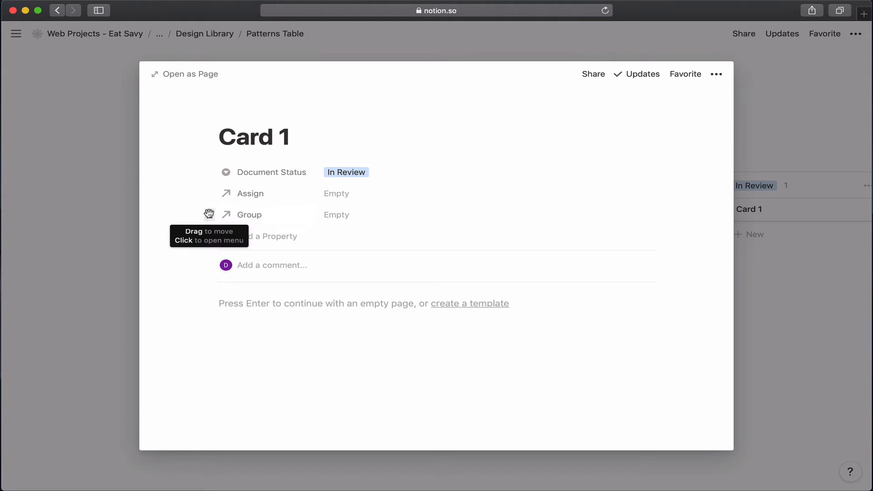
mouse_move(215, 173)
left_mouse_down()
mouse_move(214, 194)
mouse_move(214, 170)
left_mouse_up()
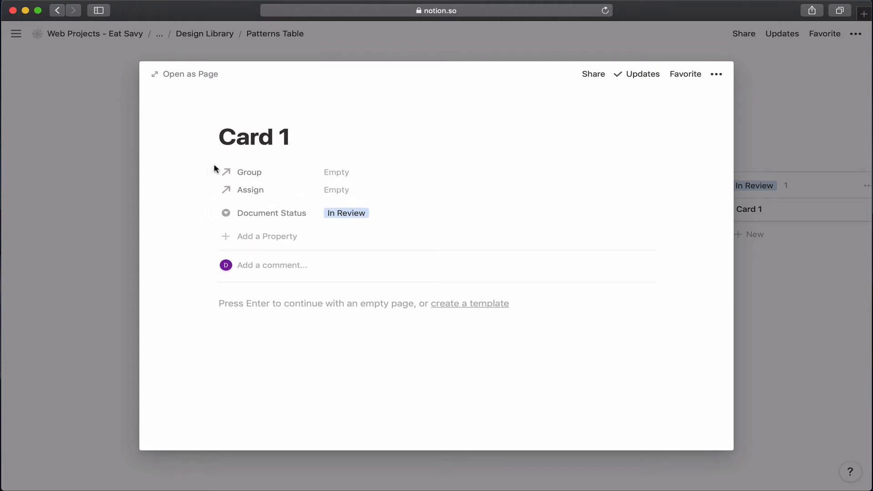
- Add a Select property named Pattern Type, place it above Group, and close the card
left_click(248, 235)
type("Pattern Type")
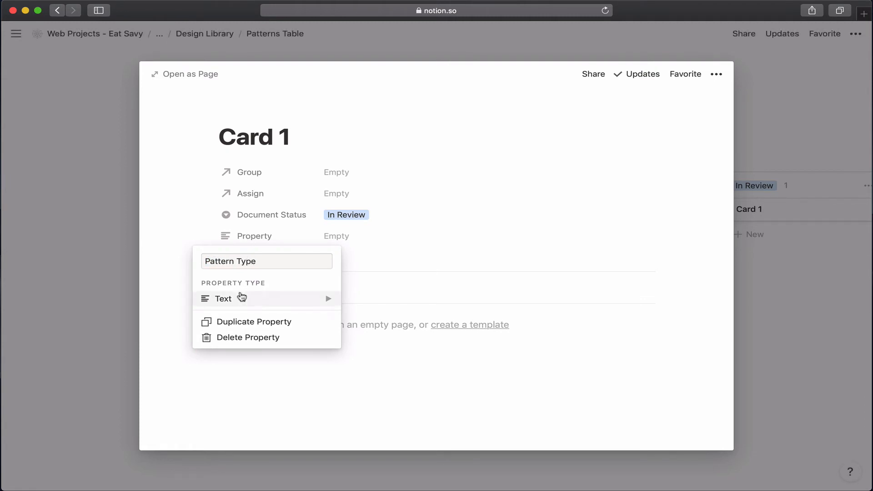
mouse_move(240, 296)
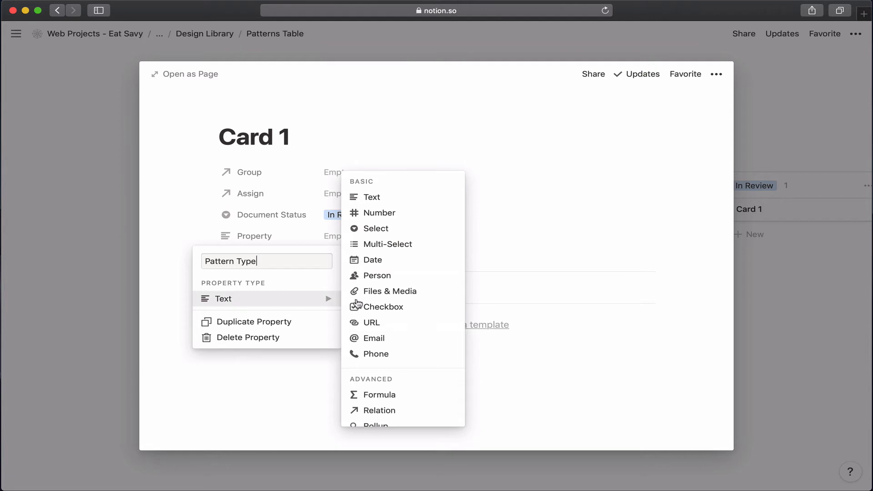
left_click(383, 228)
left_click_drag(213, 222, 218, 174)
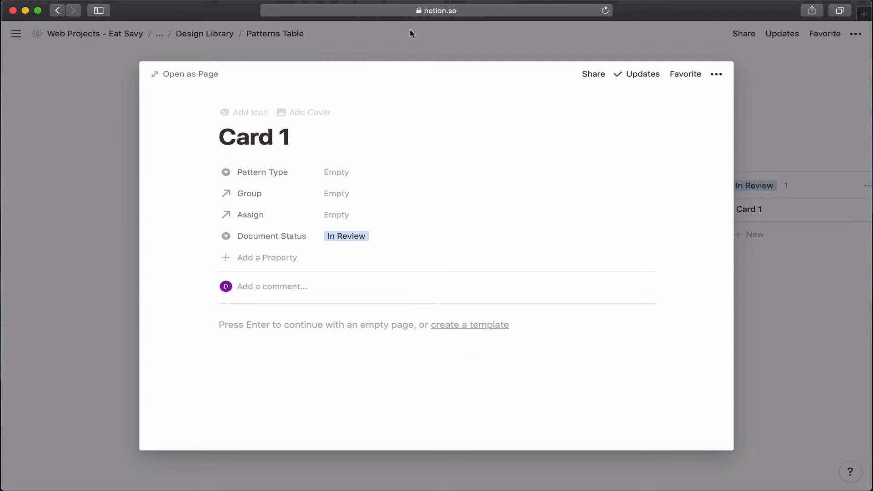
left_click(381, 49)
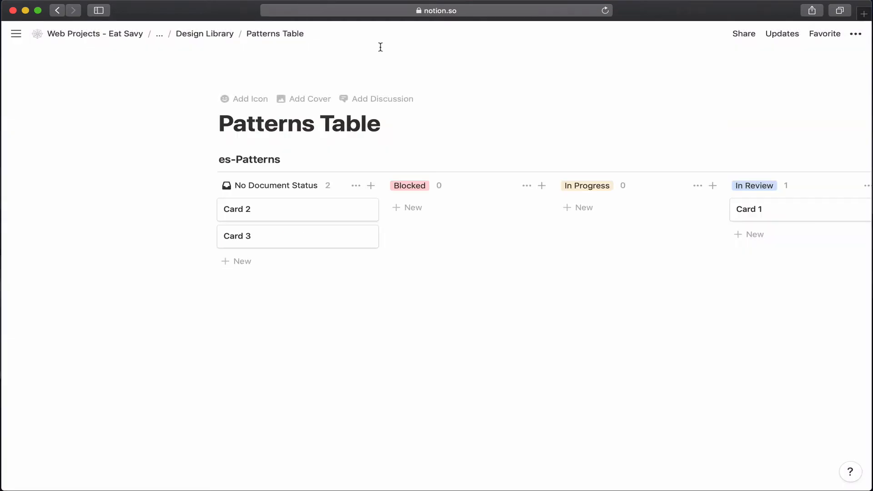
- Clear the In Review value from Card 1's Document Status and return to the board
left_click(775, 210)
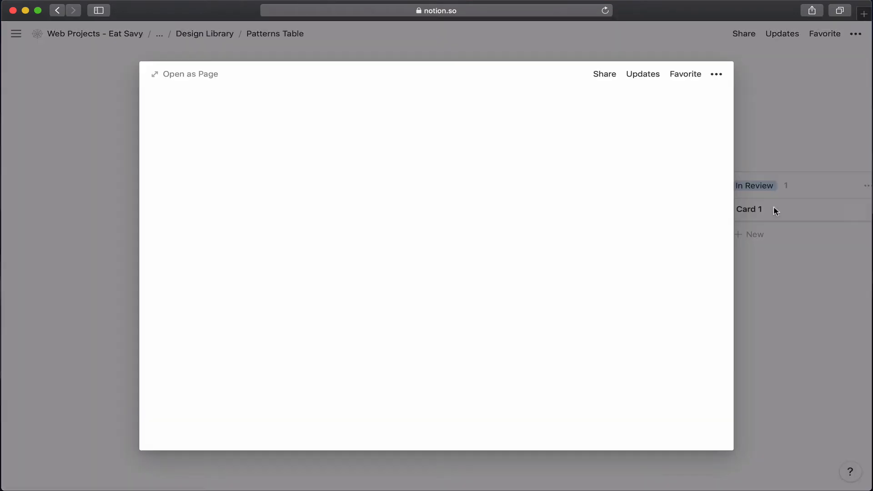
left_click(436, 236)
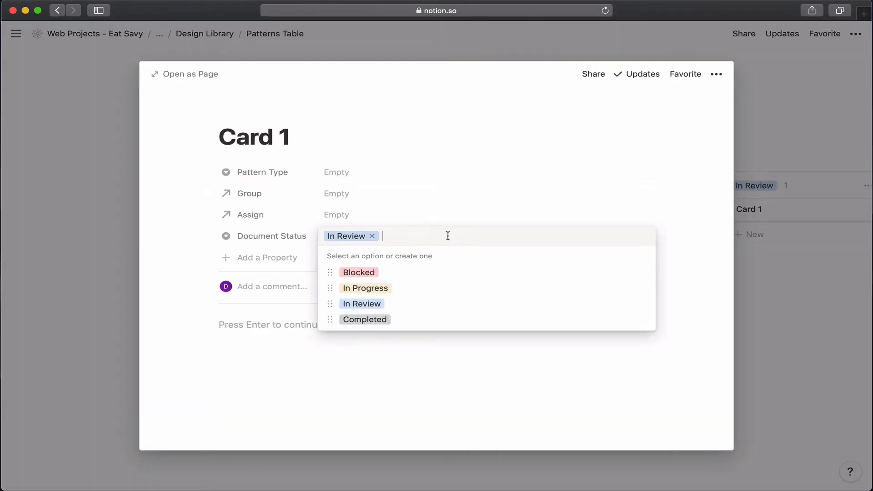
left_click(372, 236)
left_click(111, 197)
left_click(111, 196)
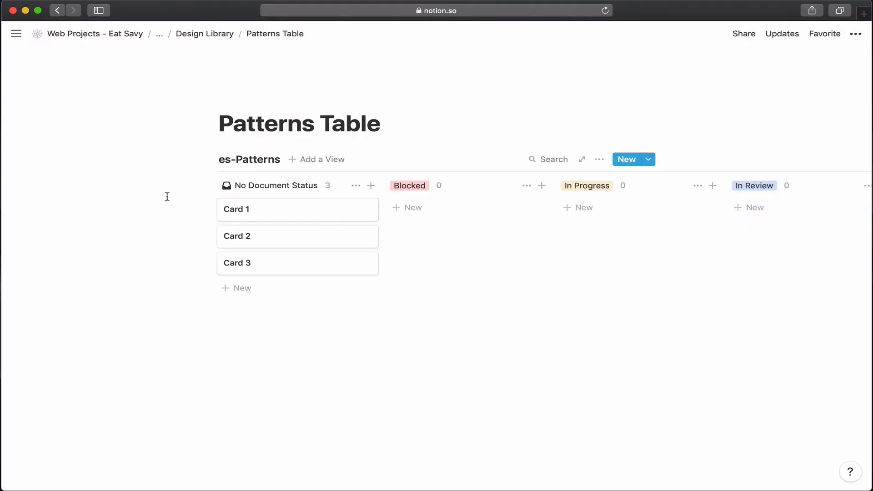
- Delete the sample cards Card 1, Card 2 and Card 3 from the es-Patterns board
left_click(366, 210)
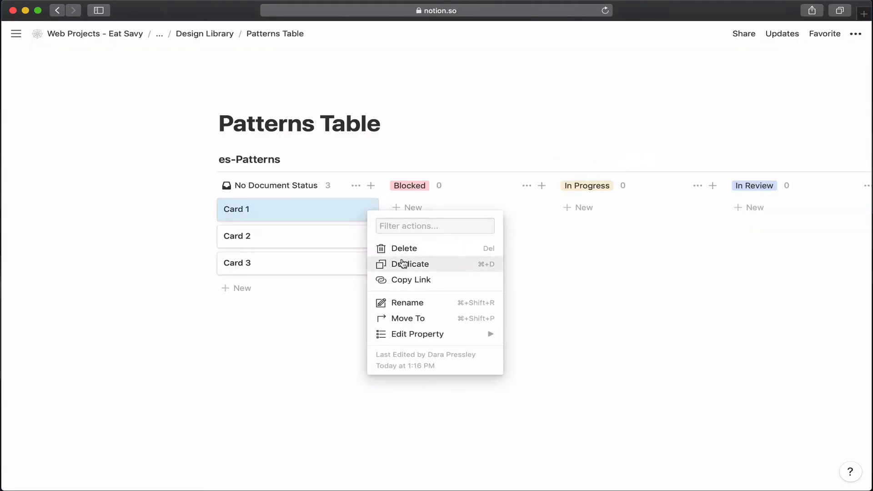
left_click(402, 250)
left_click(363, 210)
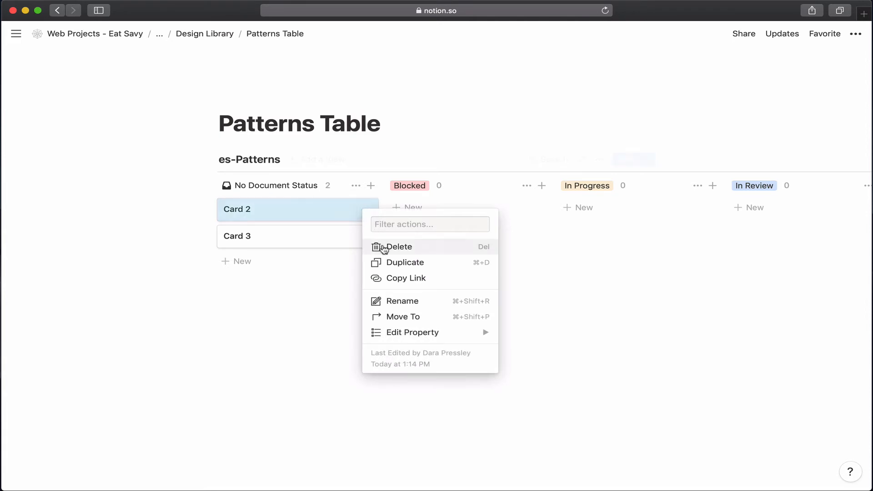
left_click(384, 249)
left_click(364, 210)
left_click(377, 247)
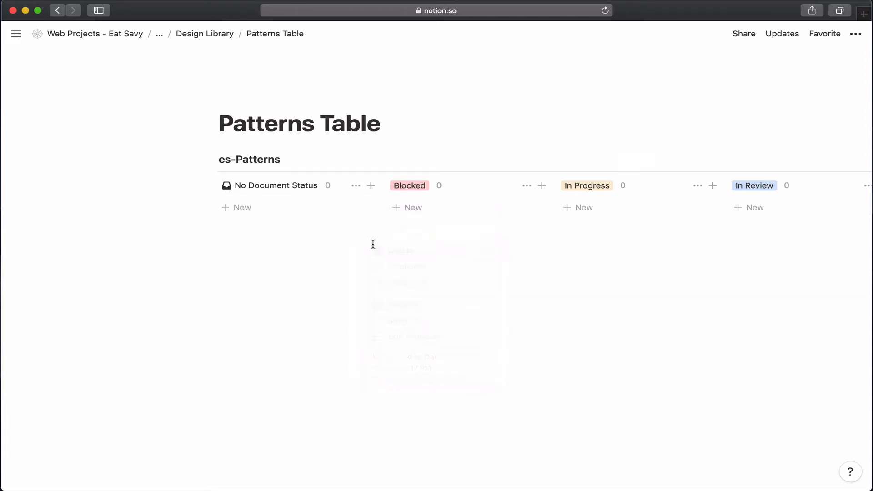
- Set the Patterns Table page to full width
left_click(856, 34)
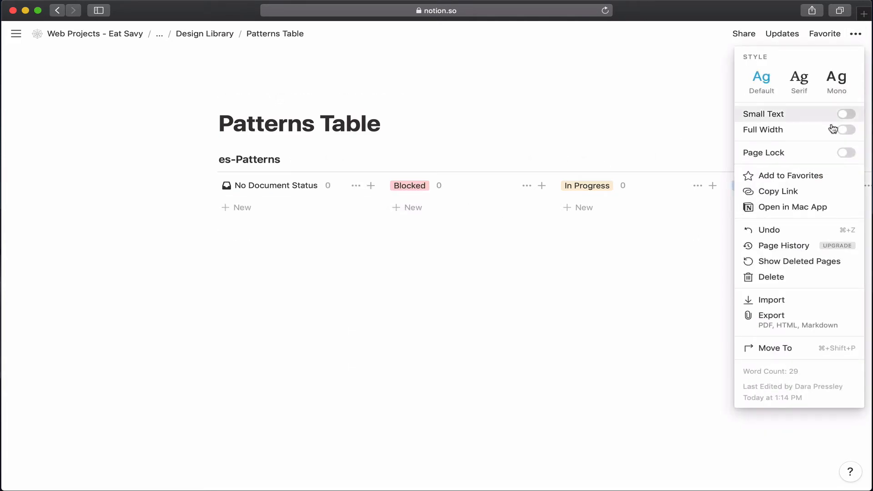
left_click(847, 130)
left_click(549, 275)
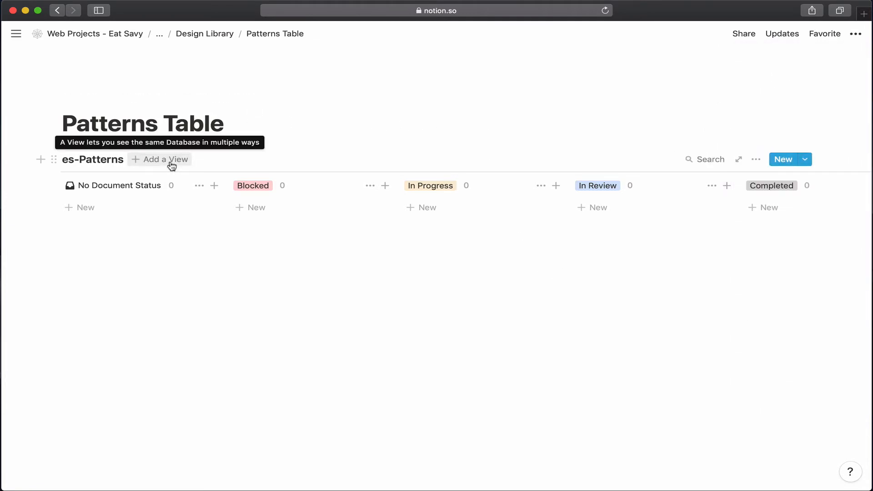
- Add a board view named "by type" to the es-Patterns database
left_click(172, 166)
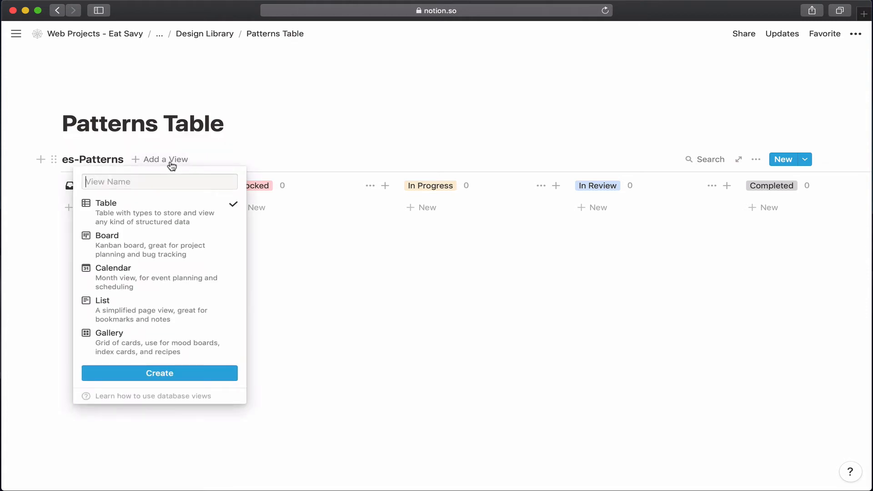
type("by type")
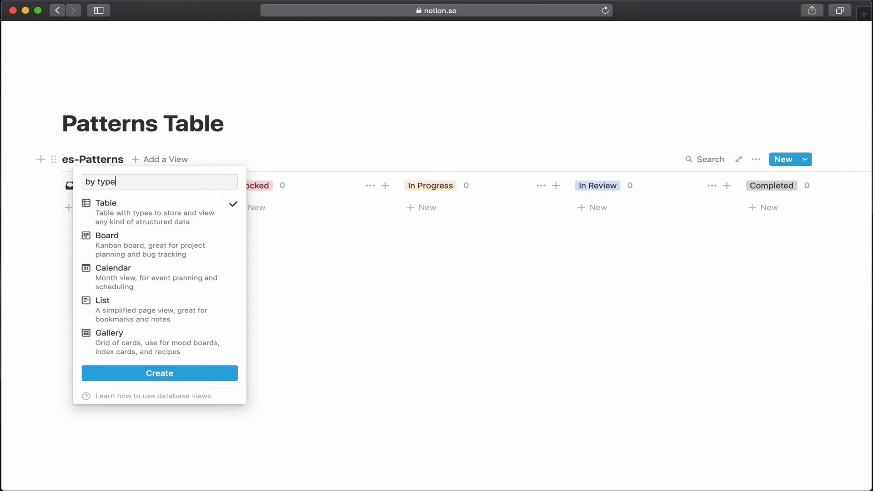
left_click(172, 243)
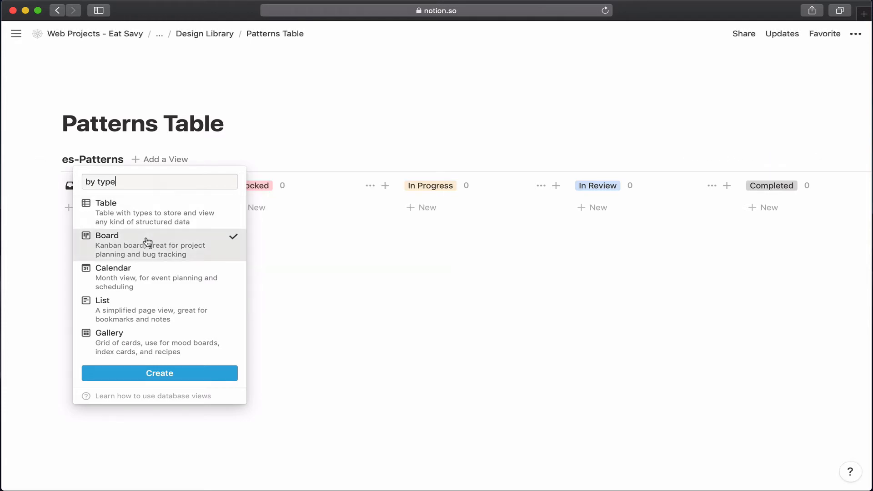
left_click(186, 382)
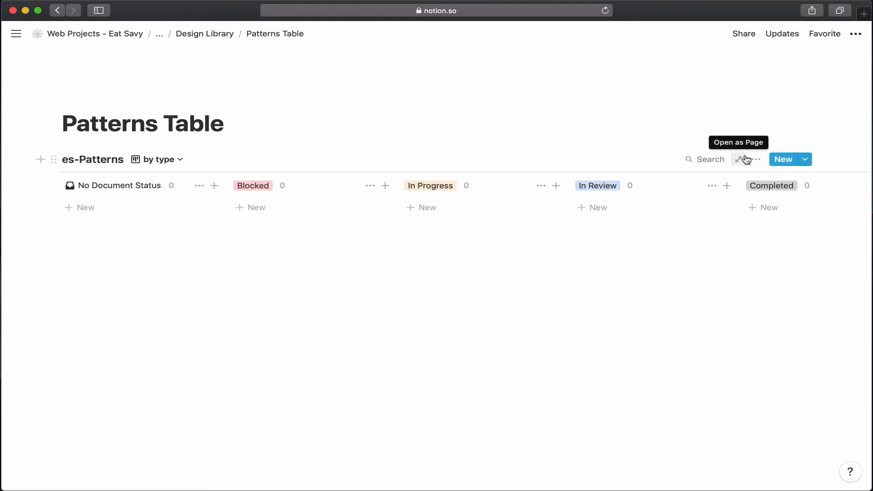
- Group the "by type" board view by the Pattern Type property
left_click(755, 161)
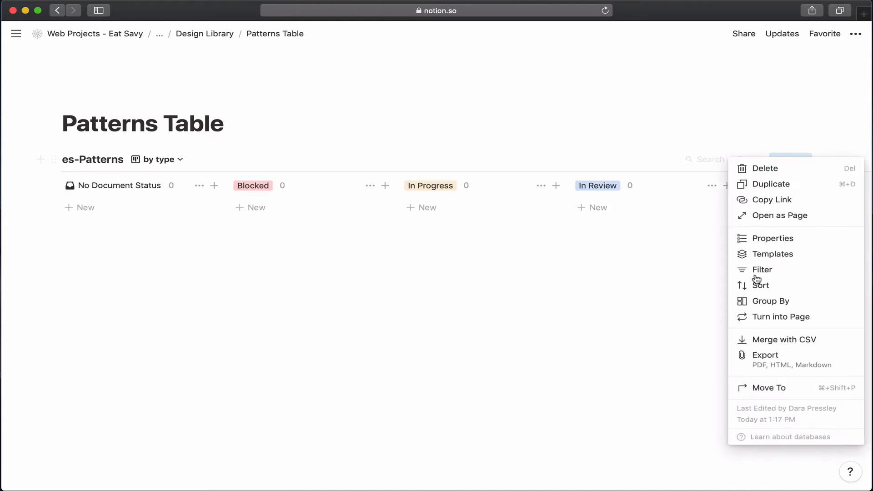
left_click(762, 301)
left_click(615, 199)
left_click(509, 146)
left_click(495, 135)
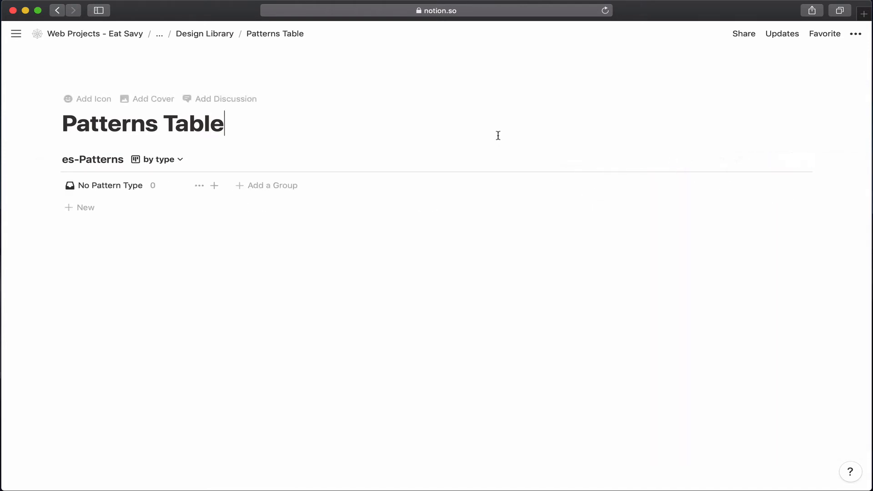
- Switch to the original Board View of es-Patterns and rename it "status"
left_click(155, 159)
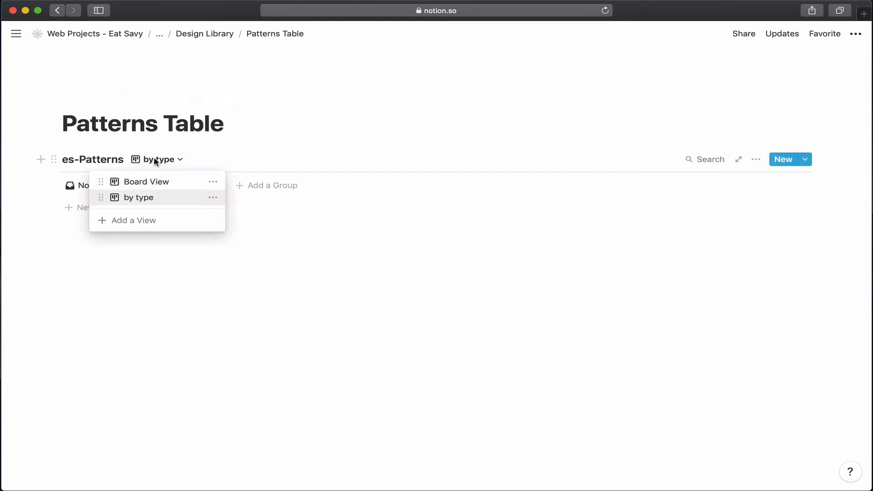
left_click(154, 183)
left_click(201, 161)
left_click(222, 181)
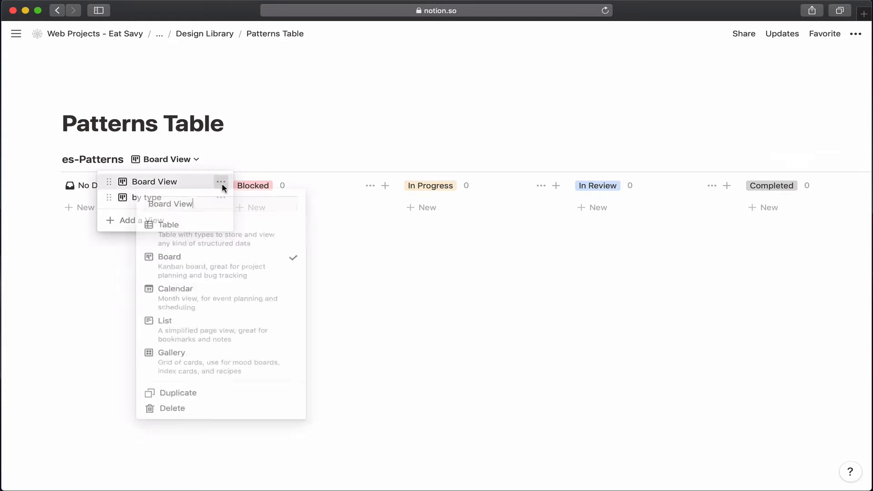
left_click_drag(206, 204, 147, 205)
type("status")
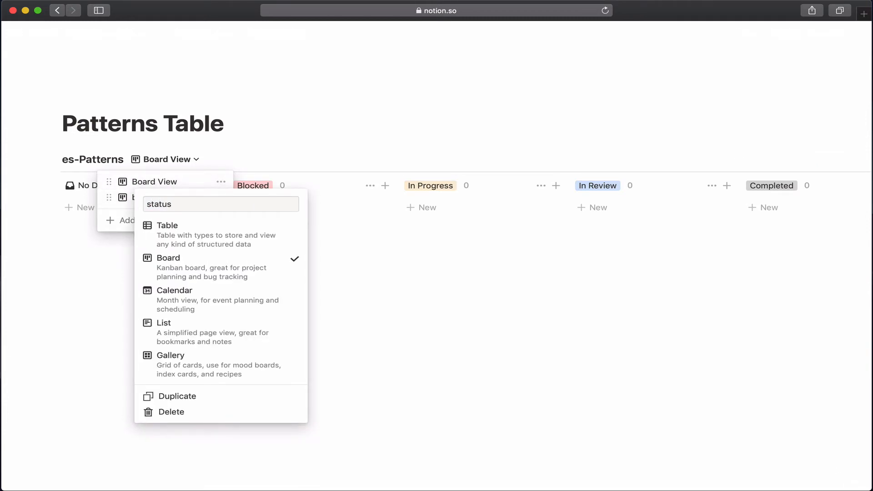
key("Return")
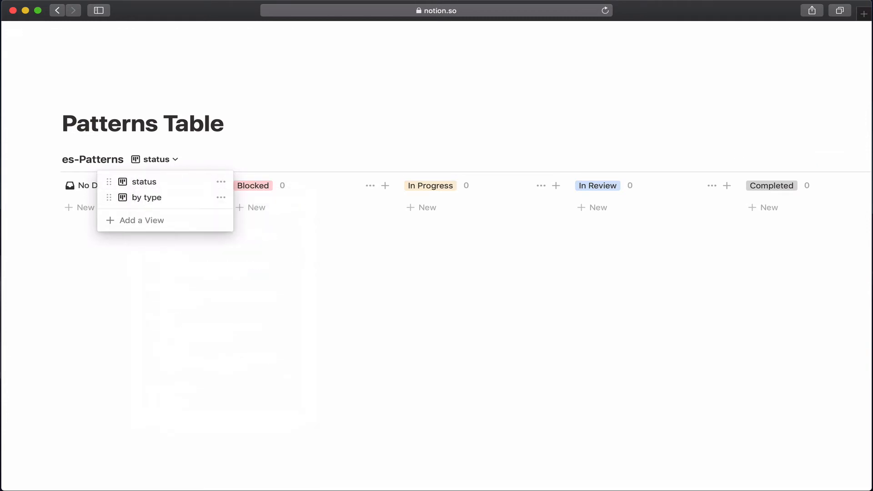
left_click(274, 132)
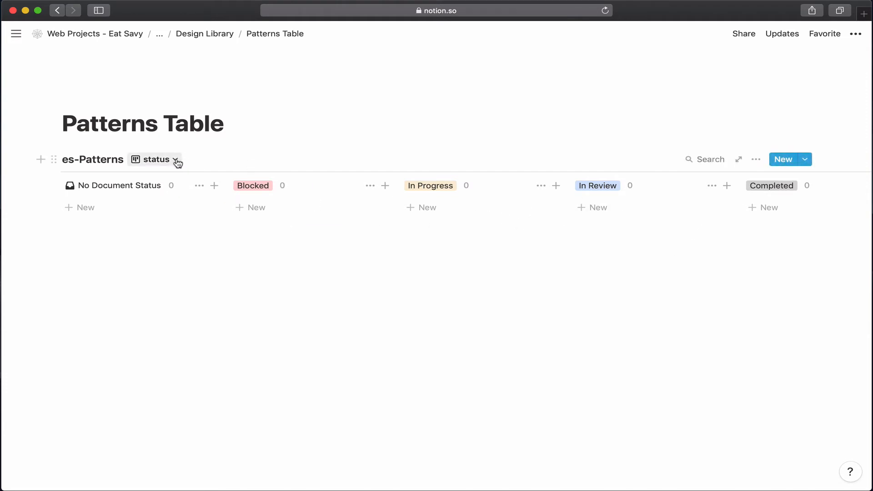
- Open the Styles page from the Design Library and begin it as an empty page
left_click(214, 42)
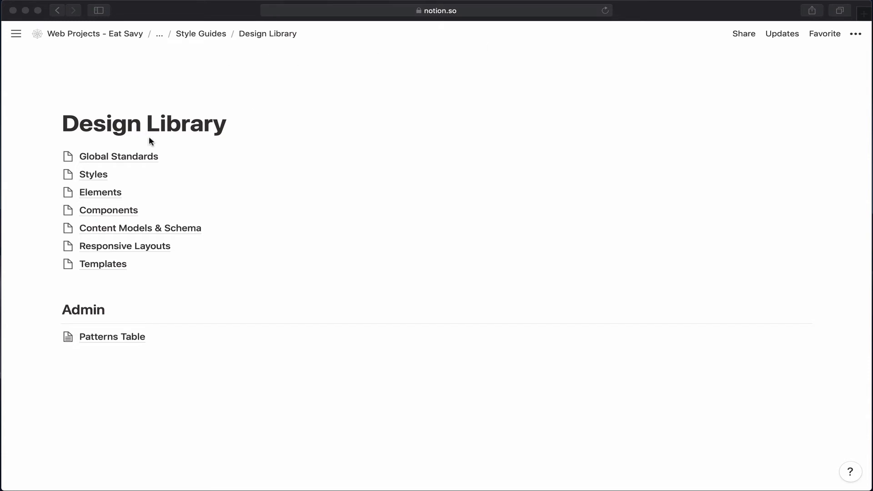
left_click(96, 175)
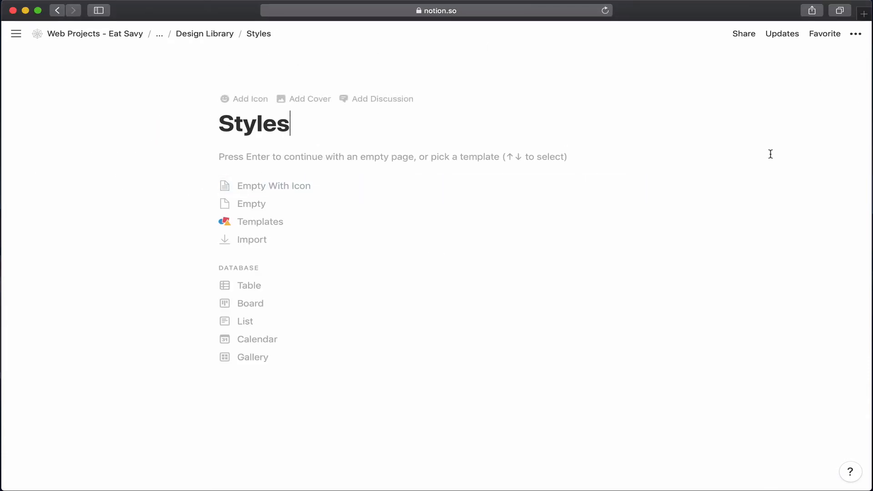
key("Return")
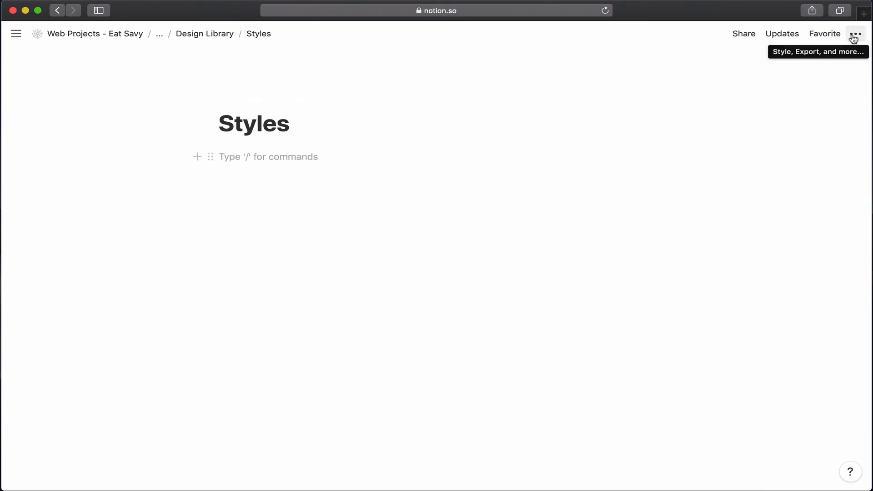
- Add a medium section heading "Styles in Progress" below a blank line on the Styles page
key("Return")
type("## ")
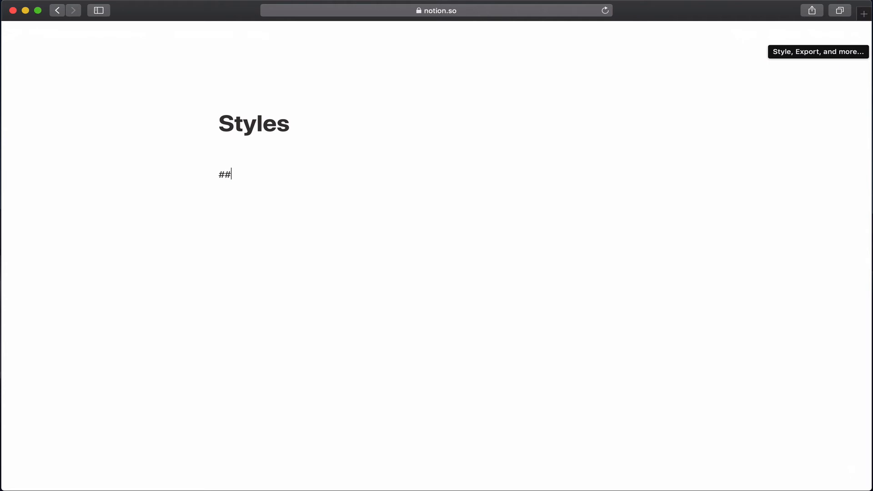
type("ST")
key("BackSpace")
type("tyel")
key("BackSpace")
key("BackSpace")
type("les ")
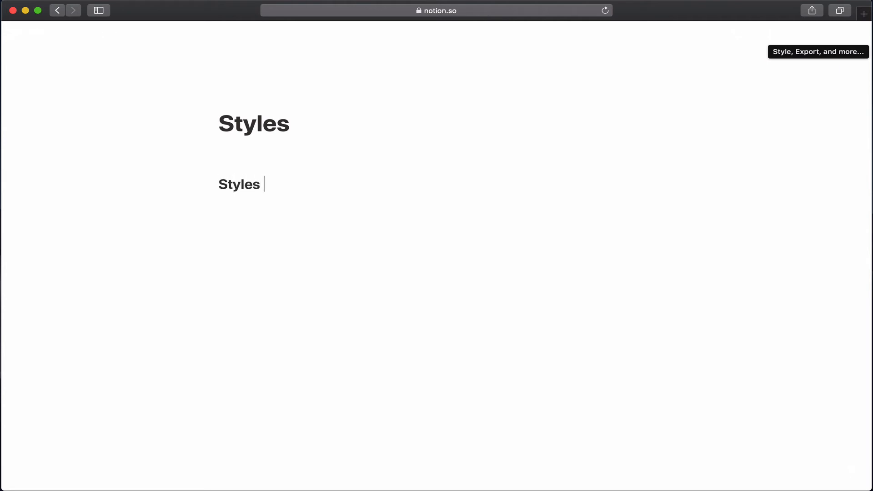
type("in Progress")
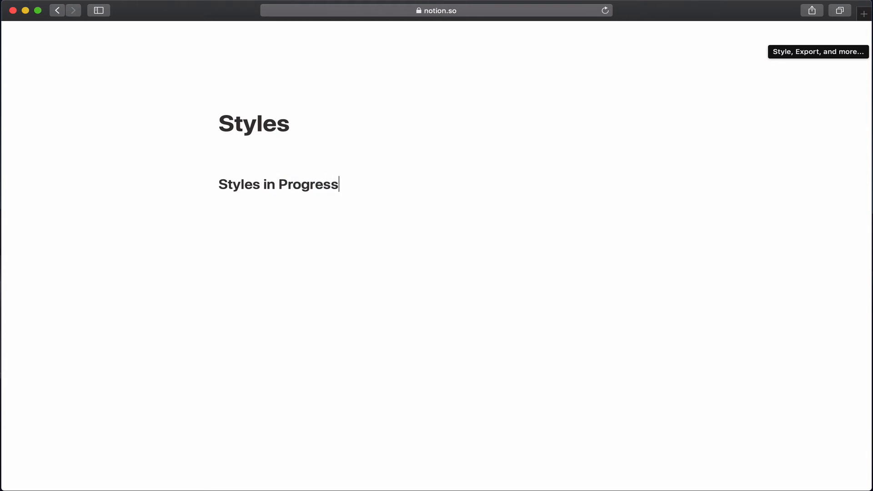
- Insert a linked database of es-Patterns under the Styles in Progress heading
key("Return")
type("/")
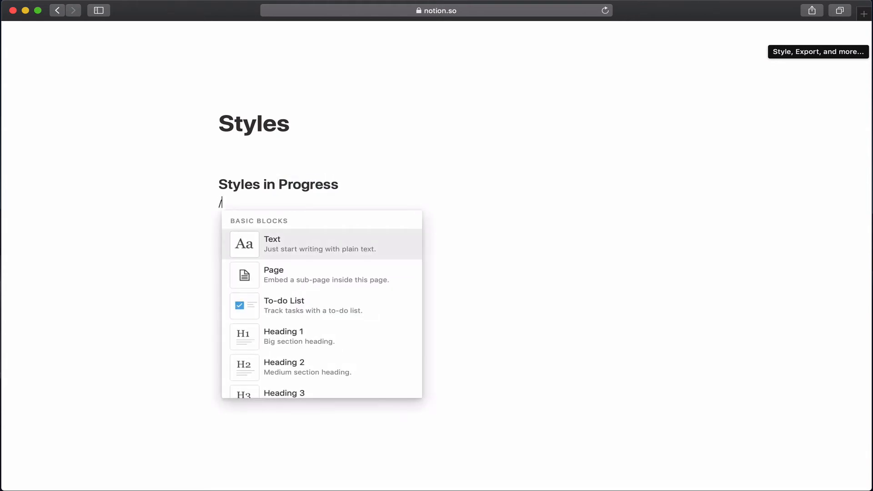
type("link")
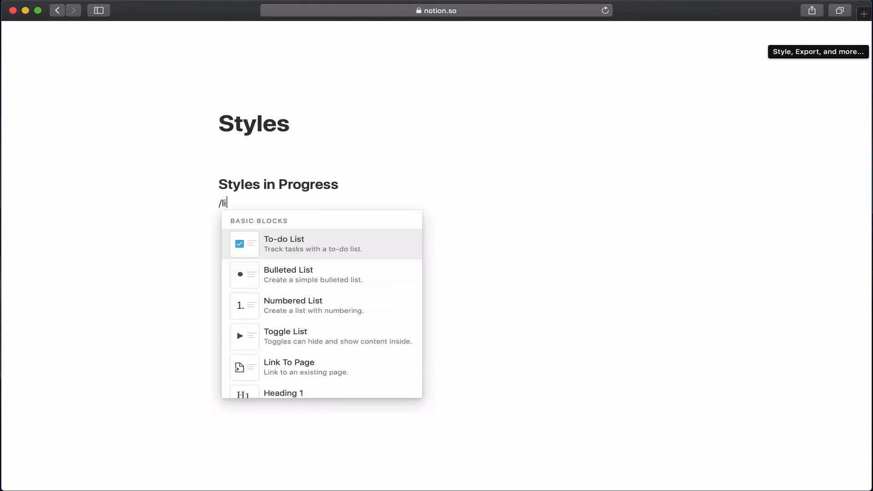
key("Down")
key("Down")
key("Up")
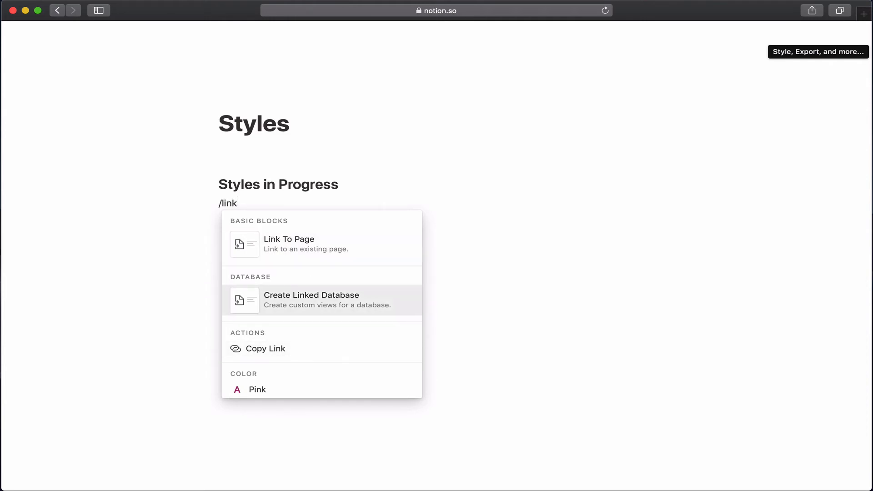
key("Return")
type("patt")
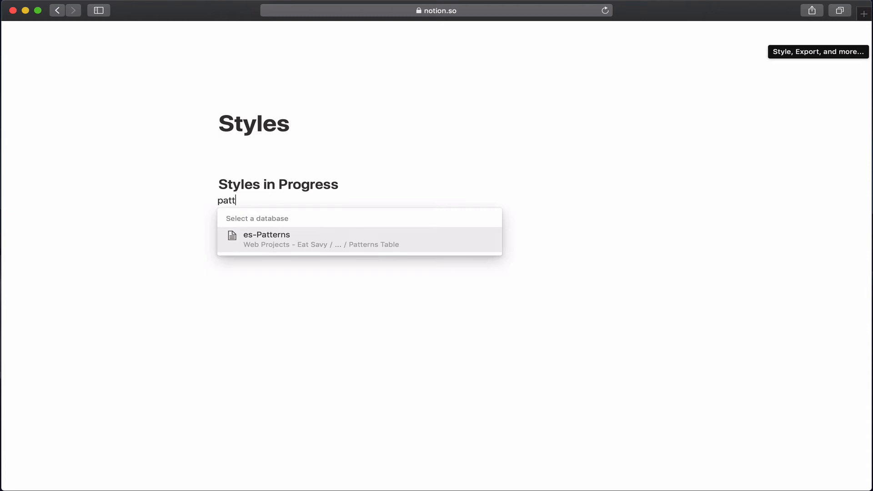
key("Return")
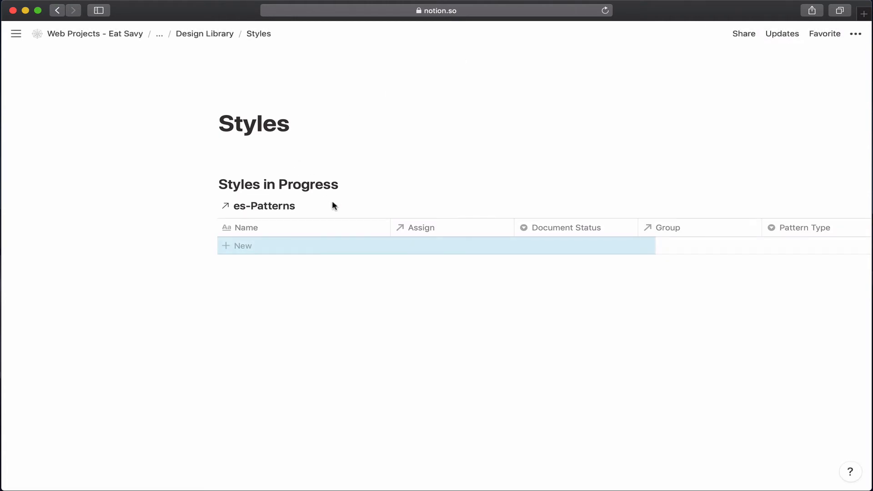
- Add an unnamed list view to the linked es-Patterns database
left_click(349, 206)
left_click(361, 349)
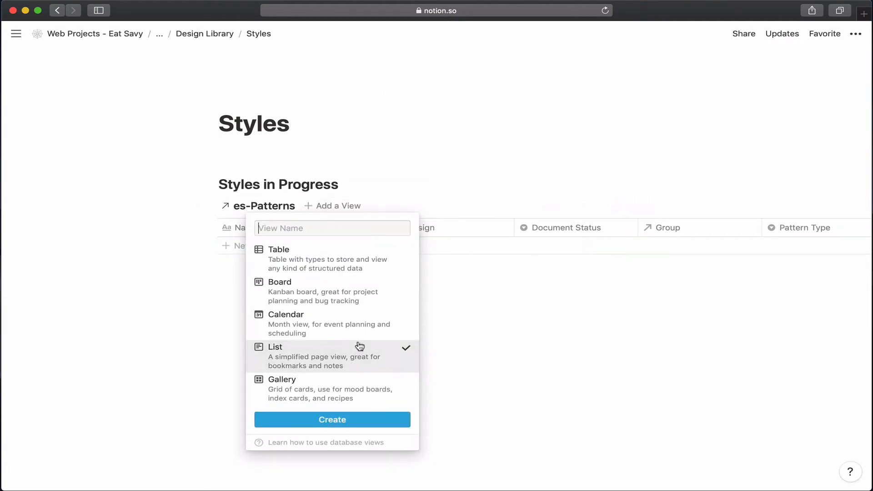
left_click(365, 425)
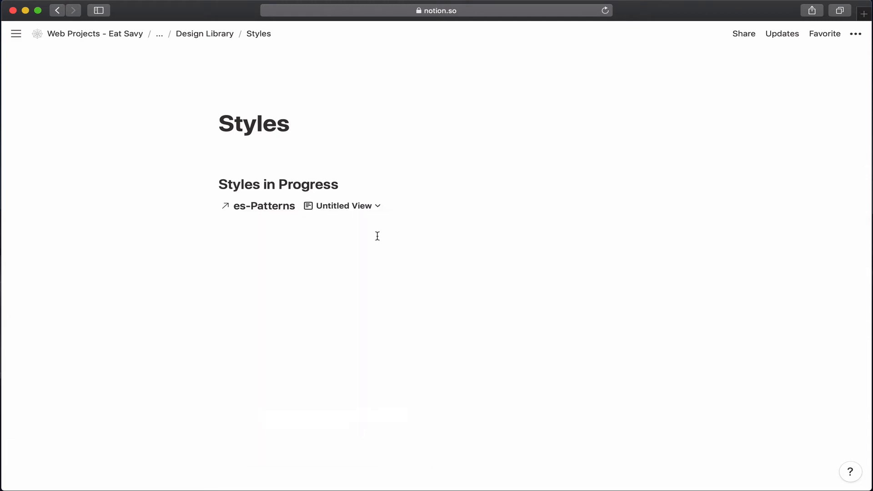
left_click(377, 207)
left_click(397, 229)
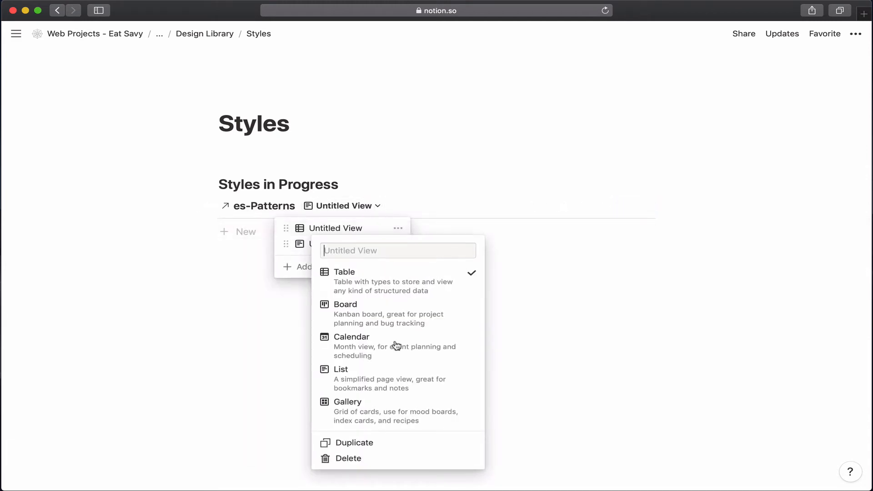
left_click(397, 442)
left_click(398, 208)
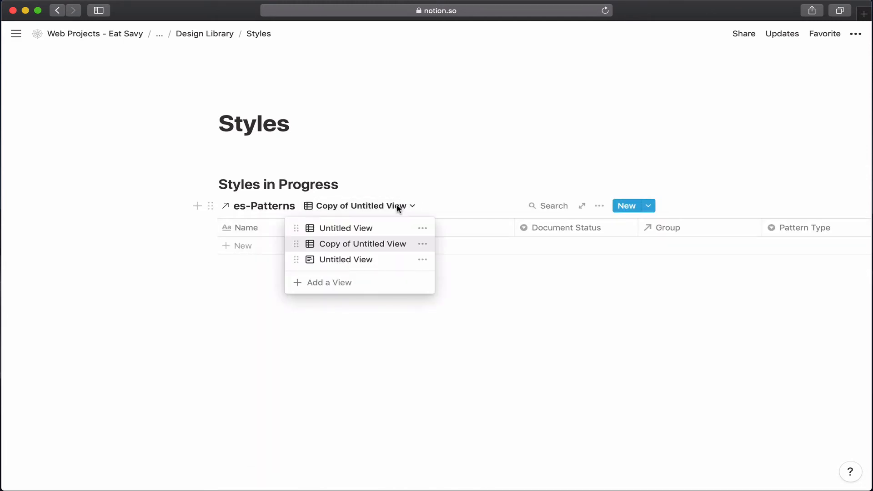
left_click(422, 246)
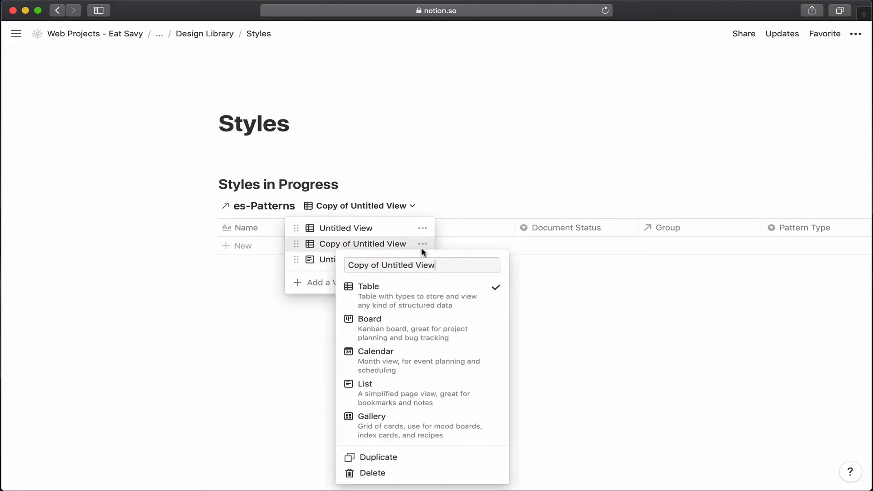
left_click(429, 473)
left_click(450, 271)
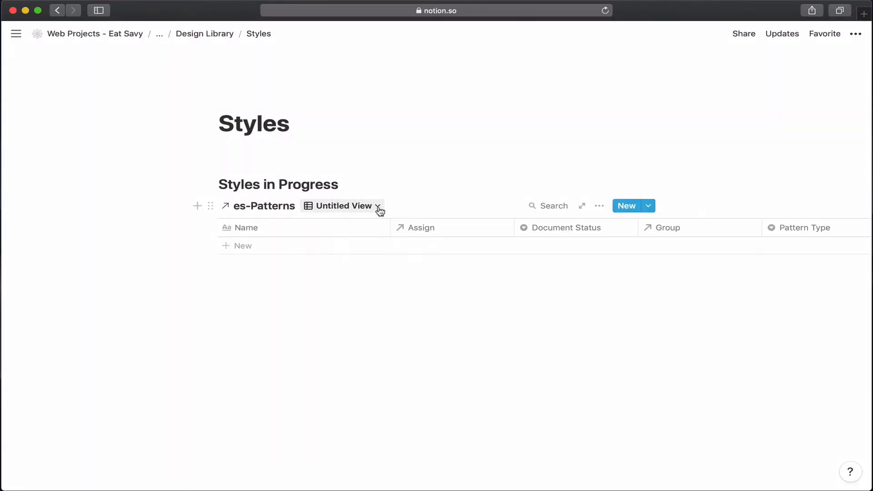
- Delete the untitled table view of the linked es-Patterns database, keeping only the list view
left_click(380, 209)
left_click(399, 229)
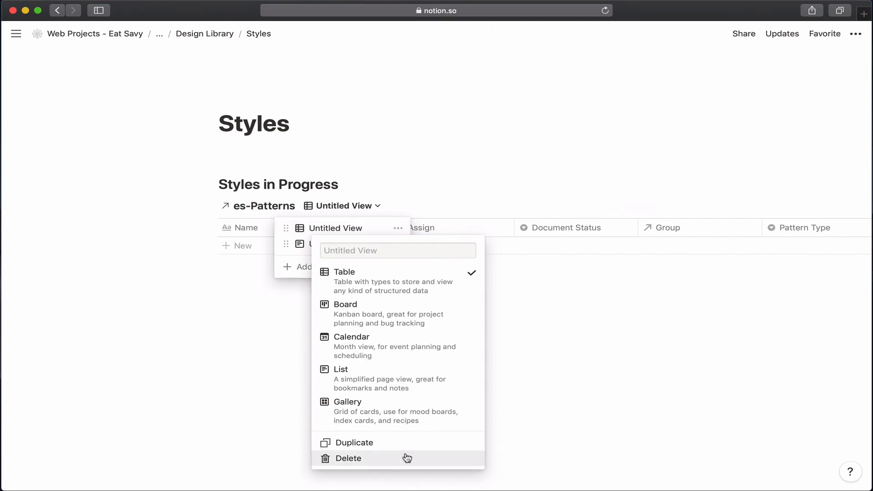
left_click(405, 459)
left_click(446, 270)
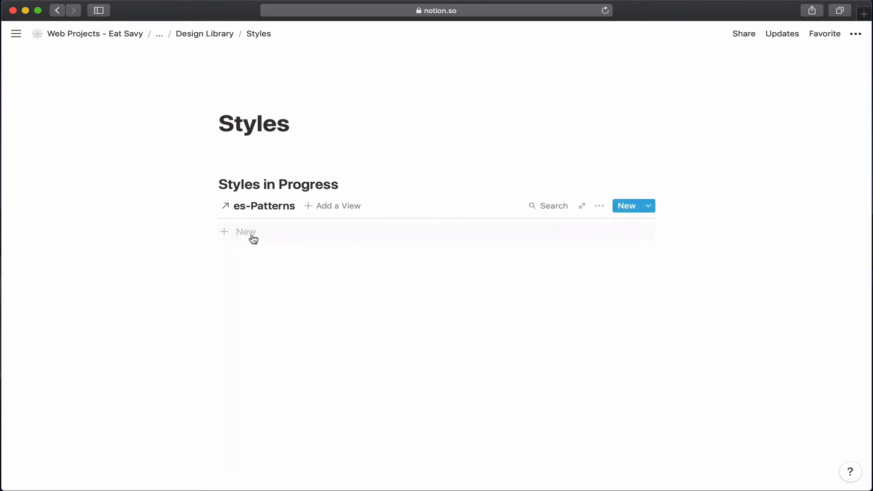
- Add a filter on the Pattern Type property to the linked es-Patterns list and search its options for "Styles"
left_click(600, 206)
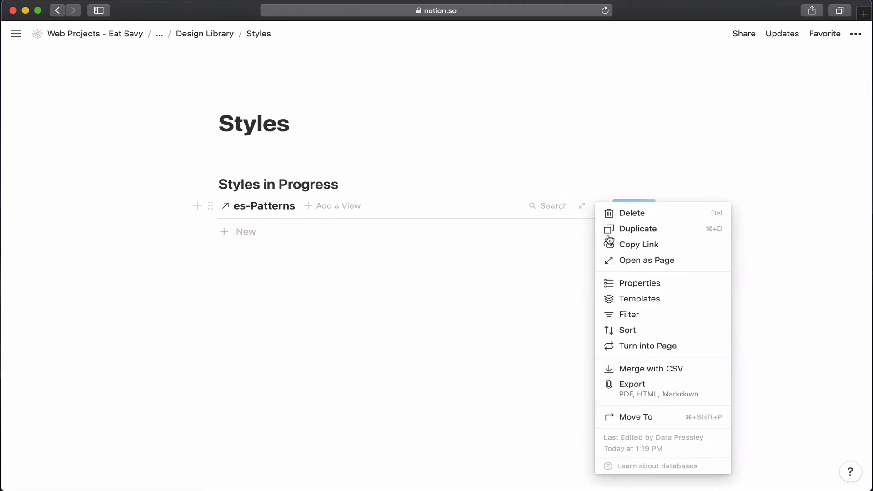
left_click(612, 314)
left_click(521, 305)
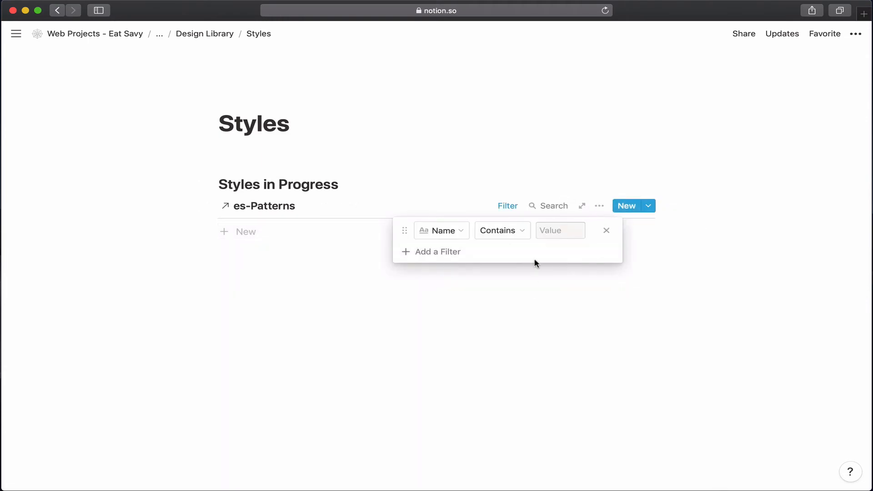
left_click(448, 233)
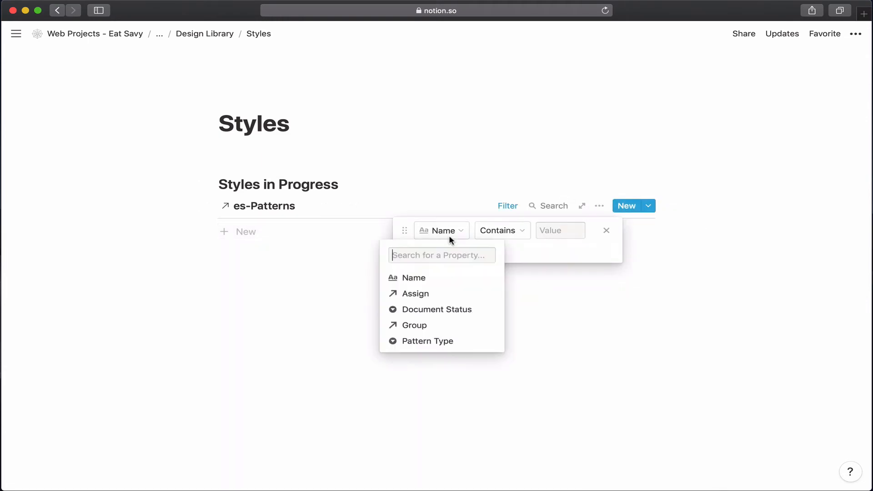
left_click(437, 340)
left_click(531, 232)
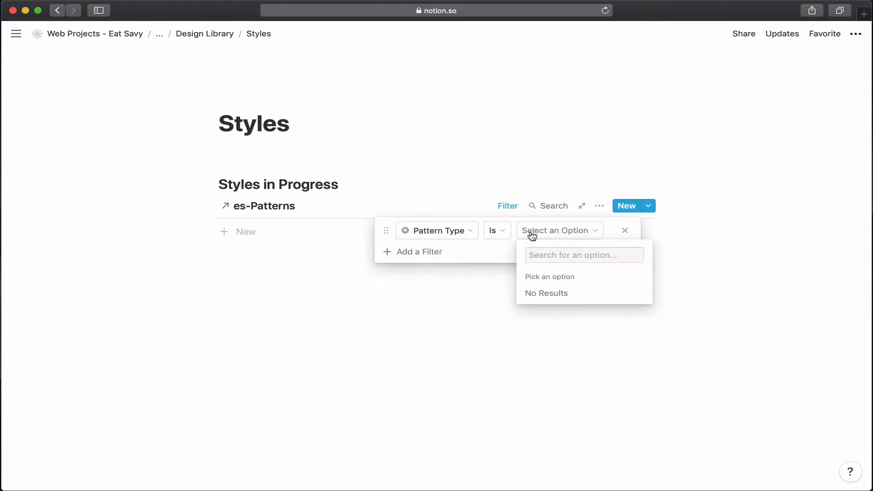
type("Stat")
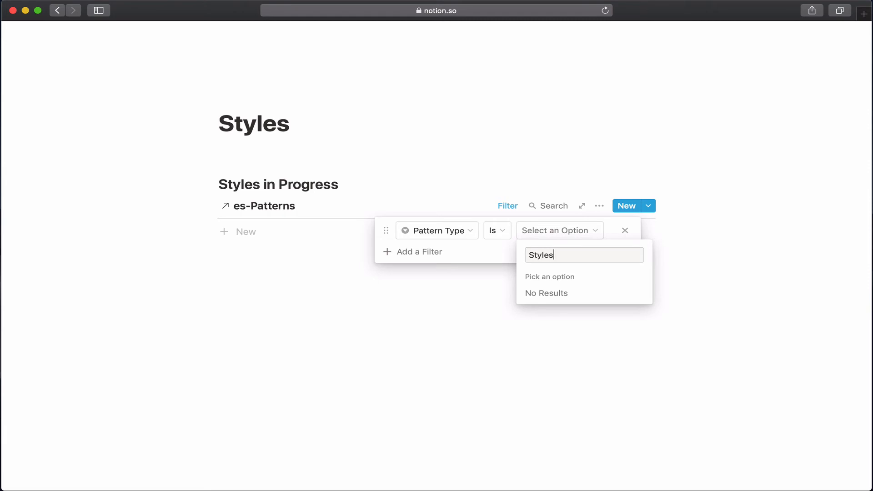
key("Escape")
key("Escape")
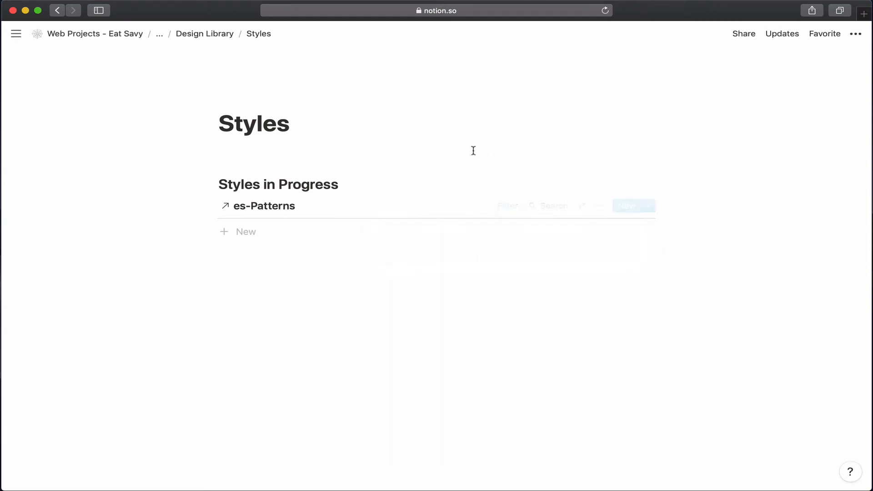
- Create a new entry titled "Color" in the linked es-Patterns list
left_click(289, 233)
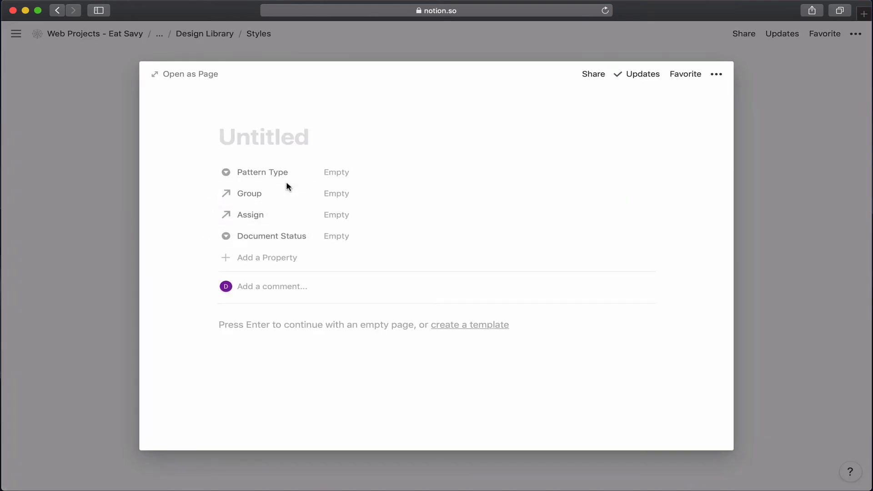
type("Solo")
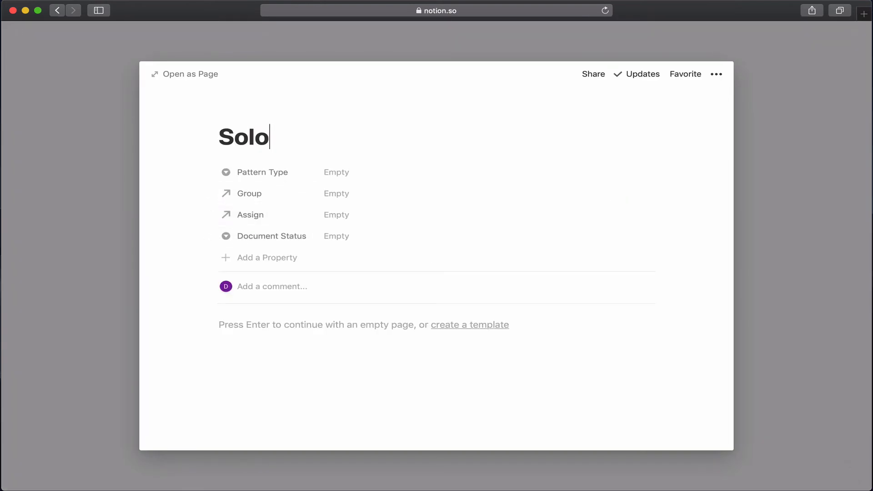
key("BackSpace")
key("BackSpace")
key("BackSpace")
key("BackSpace")
type("COl")
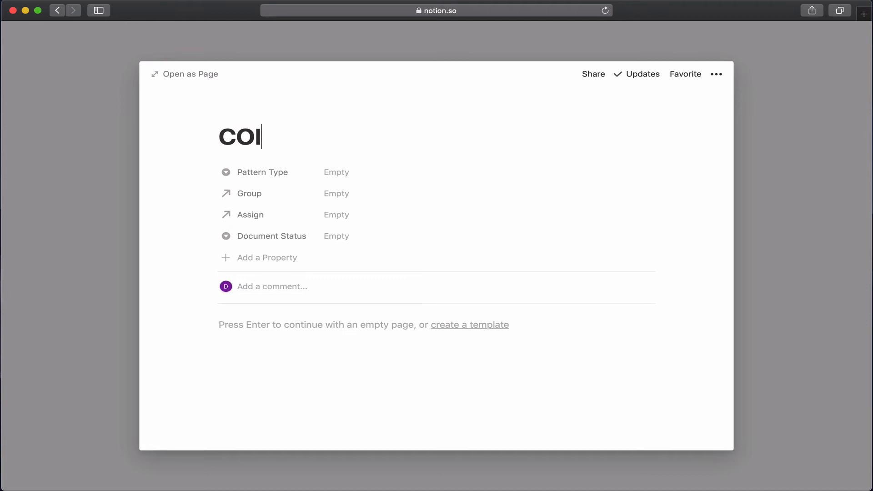
key("BackSpace")
key("BackSpace")
type("olor")
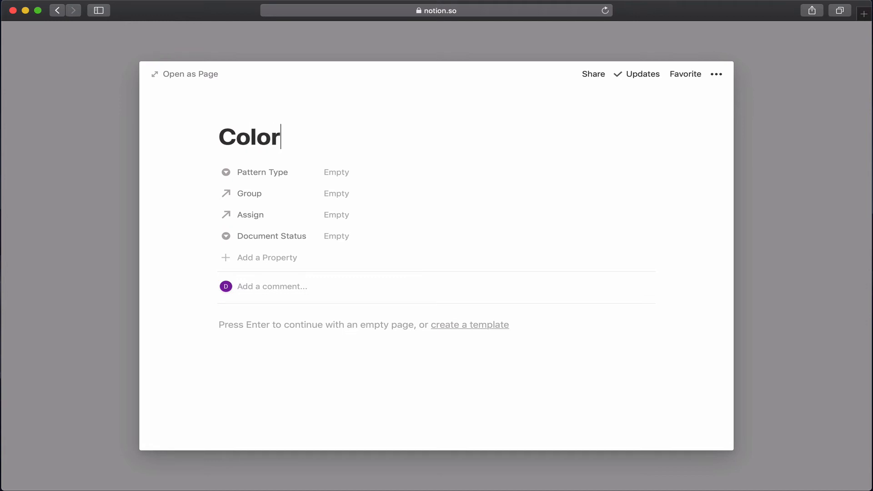
- Set the Color entry's Pattern Type to a new option "styles" and return to the Styles page
left_click(356, 177)
type("style")
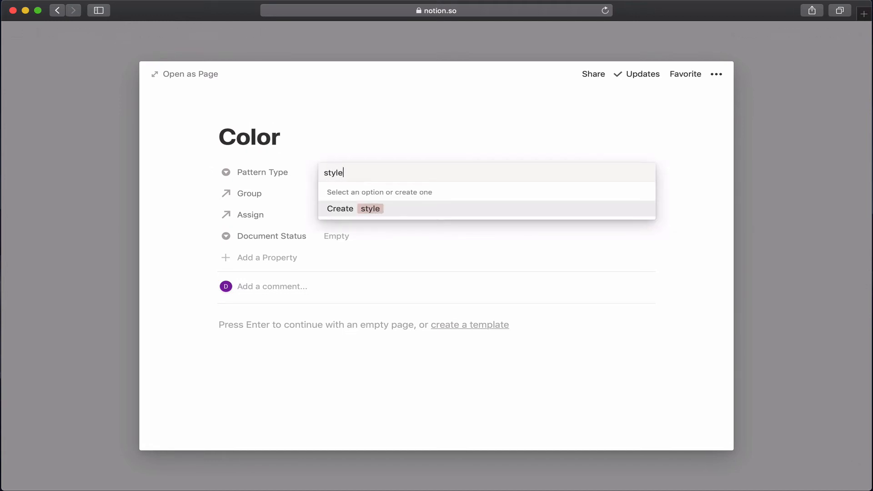
type("s")
key("Return")
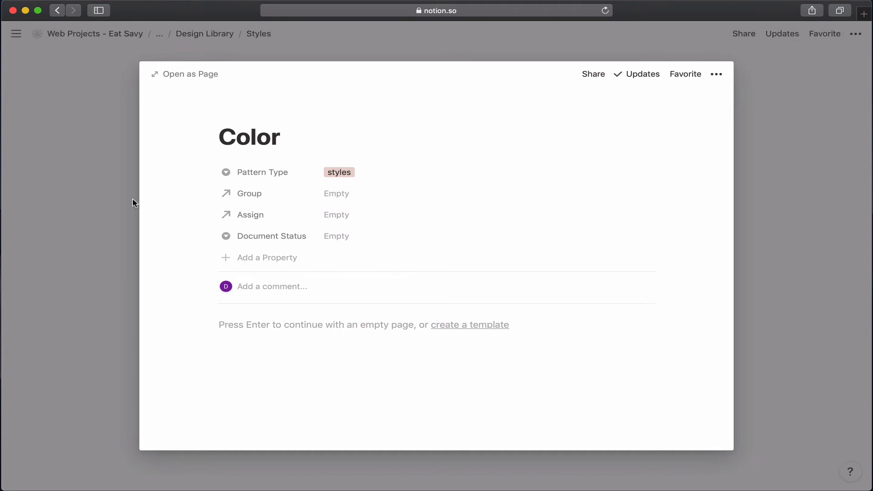
left_click(134, 203)
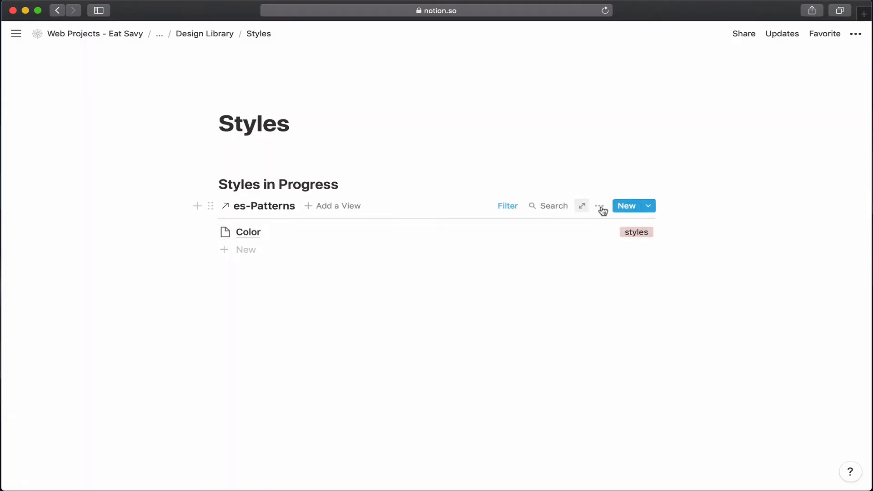
- Set the linked list's filter so that Pattern Type is "styles"
left_click(519, 206)
left_click(548, 230)
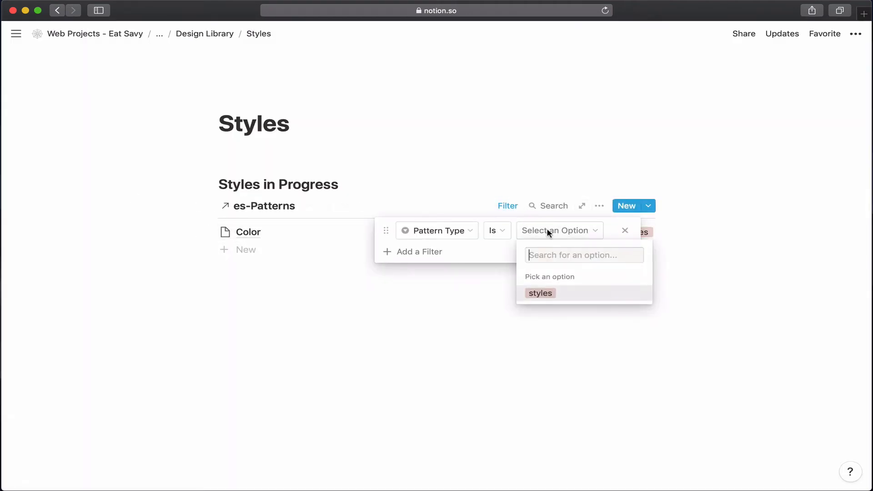
left_click(554, 293)
left_click(523, 304)
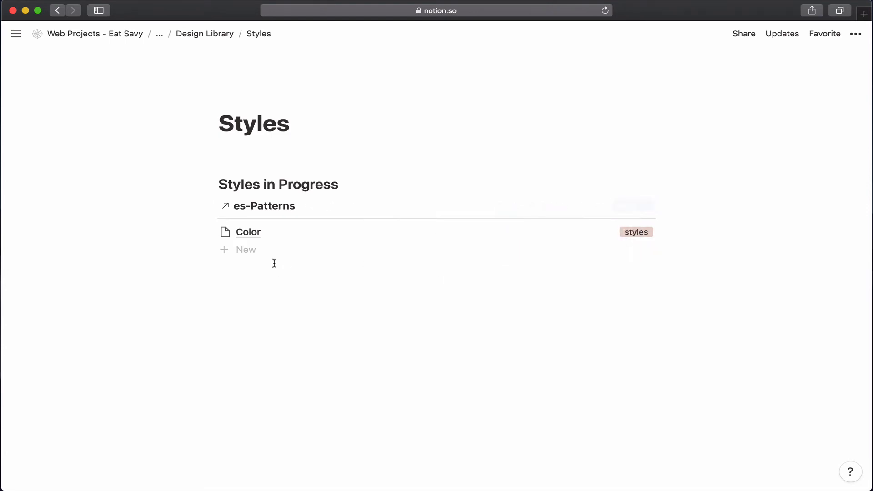
- Create a new entry titled "Typography" in the linked es-Patterns list and return to the Styles page
left_click(253, 242)
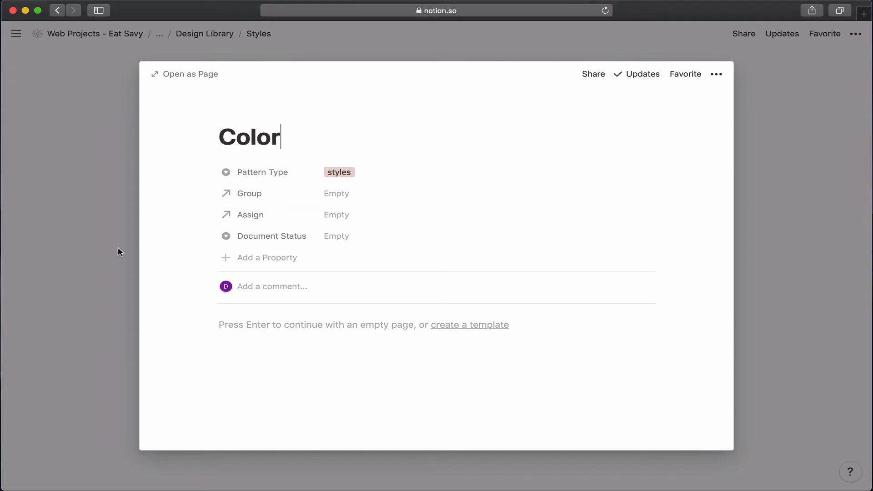
left_click(119, 252)
left_click(252, 255)
type("t")
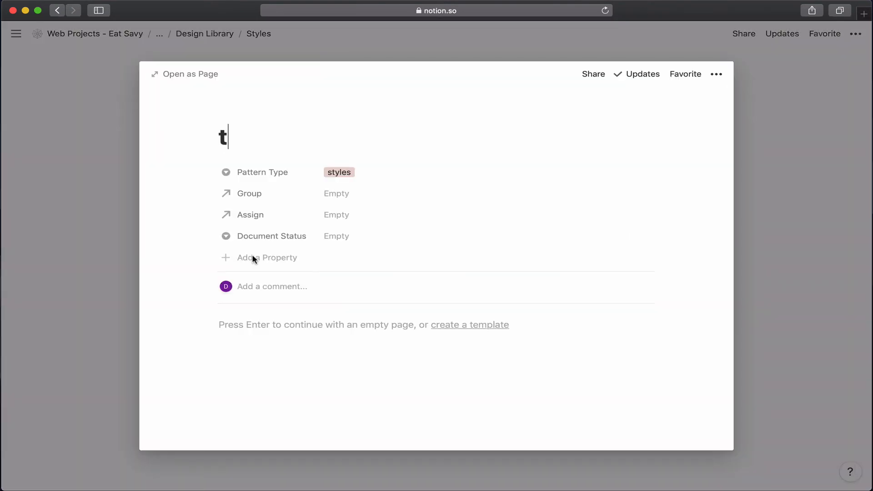
type("ypo")
key("BackSpace")
key("BackSpace")
key("BackSpace")
key("BackSpace")
type("Ty")
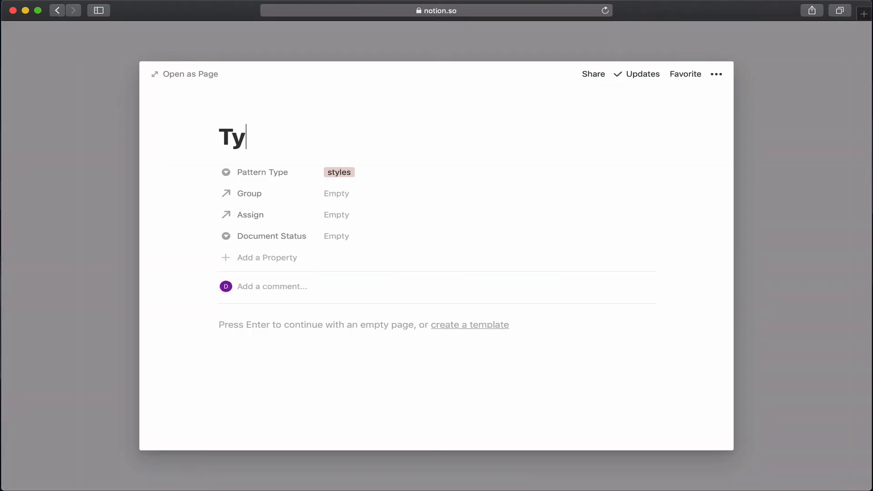
type("pography")
key("Return")
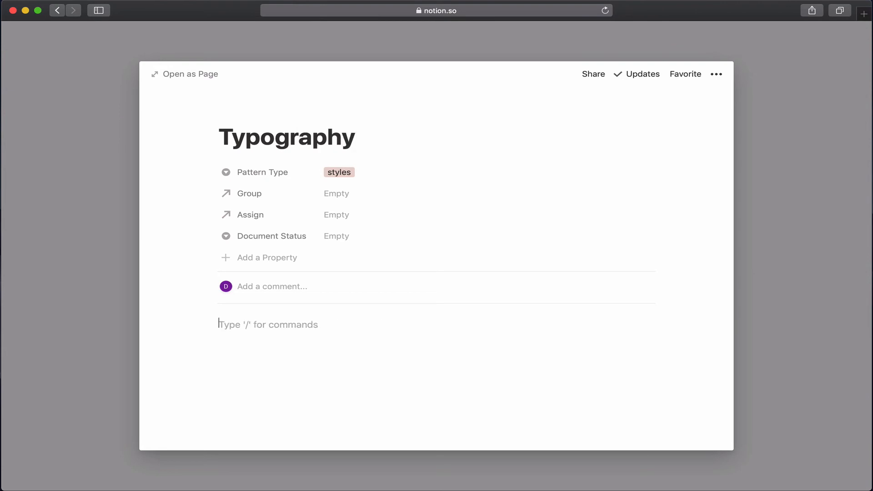
left_click(113, 269)
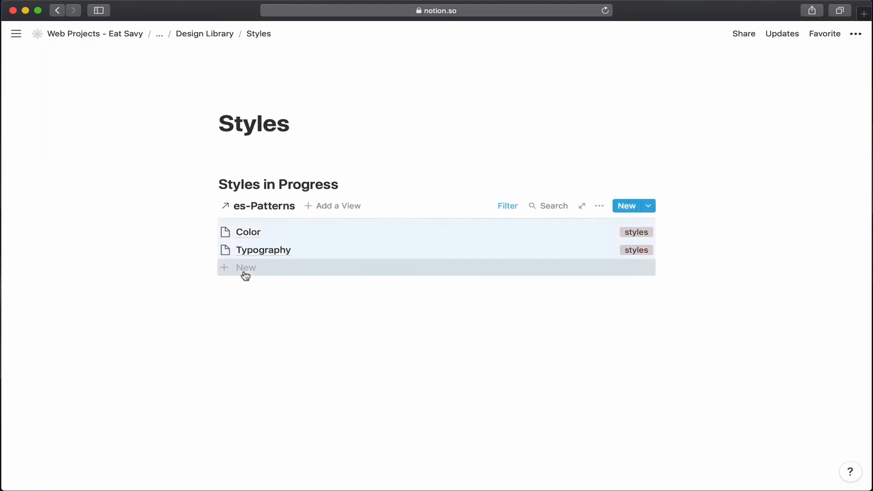
- Add an entry titled "Iconography" to the linked es-Patterns list and close it
left_click(244, 272)
type("Icono")
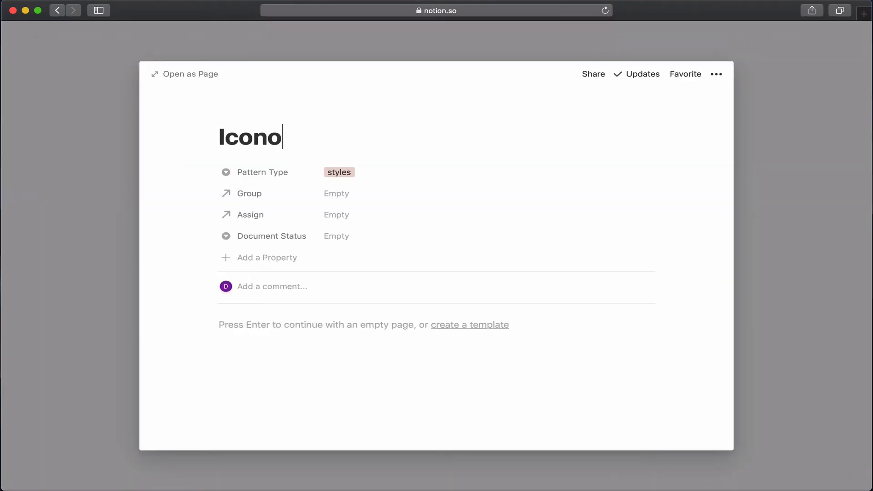
type("grpa")
key("BackSpace")
key("BackSpace")
type("ap")
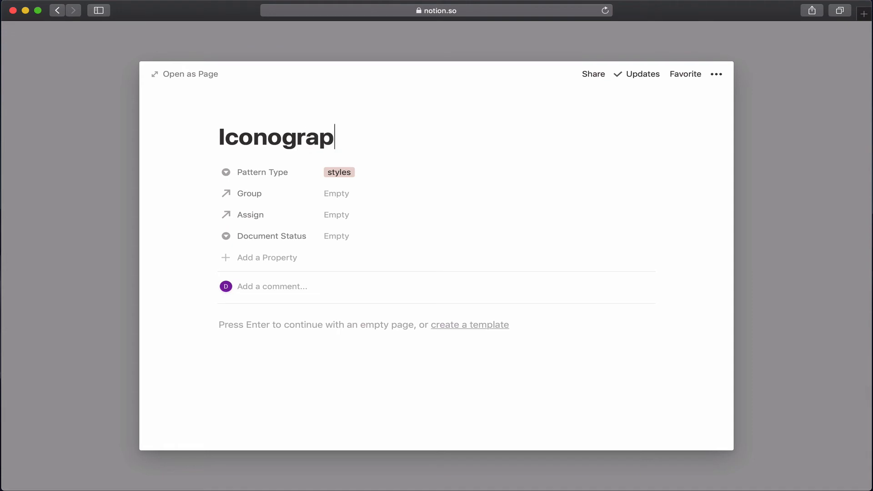
type("hy")
key("BackSpace")
type("hy")
key("Return")
left_click(68, 289)
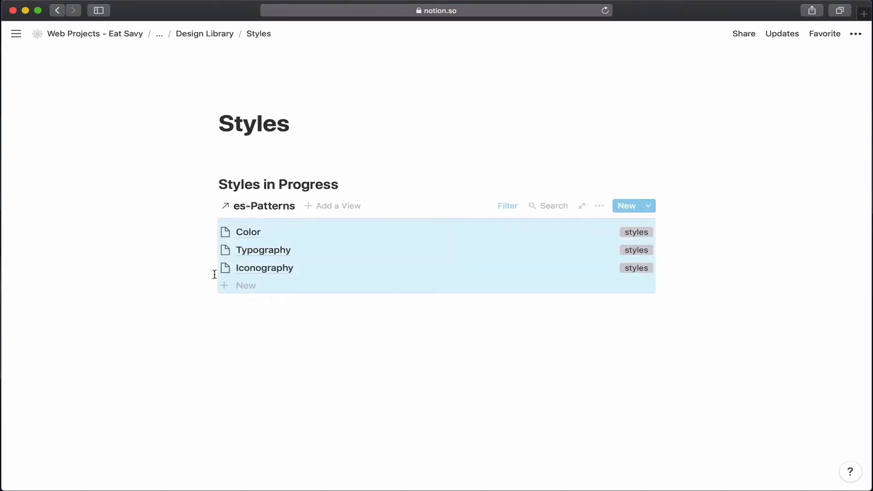
- Add an entry titled "Logos" to the linked es-Patterns list and close it
left_click(256, 284)
type("Logos")
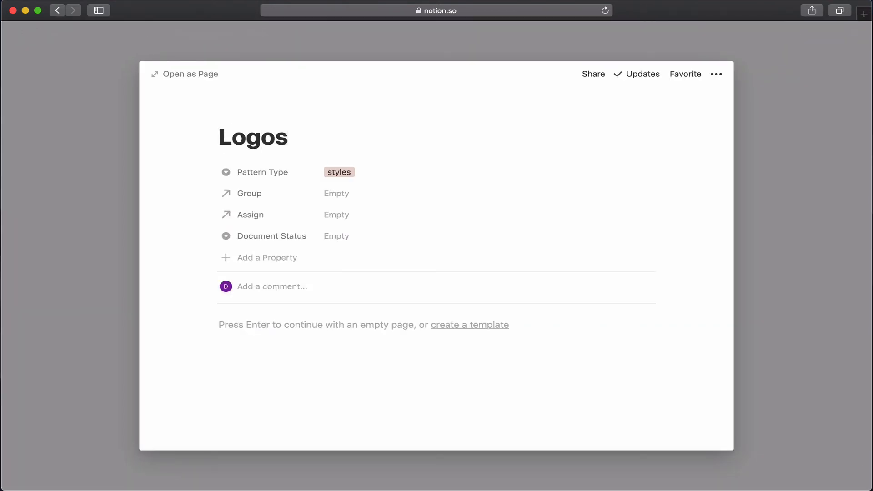
left_click(101, 274)
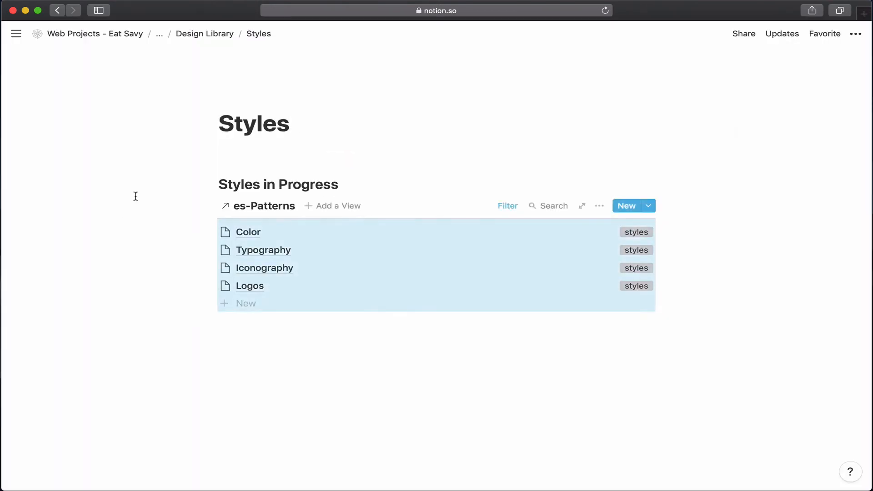
- Go up to the Design Library page to review its list of subpages, and return to the Styles page
left_click(204, 37)
left_click(200, 34)
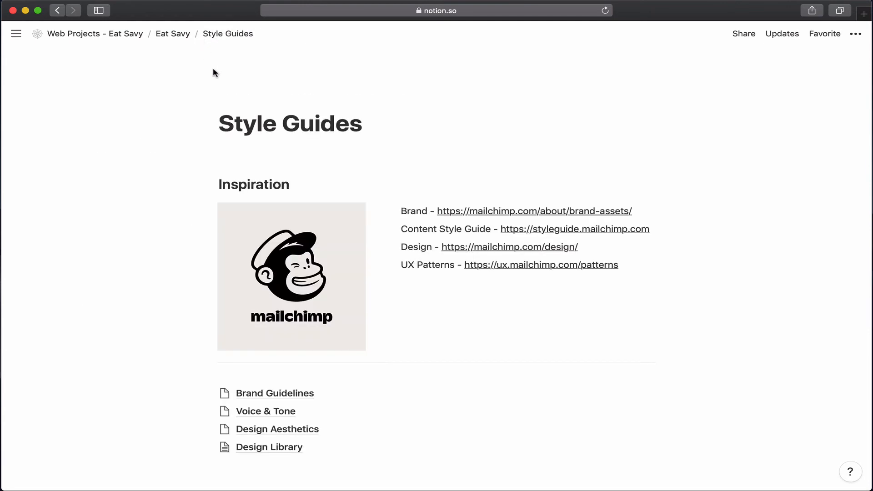
scroll(245, 419, "down", 1)
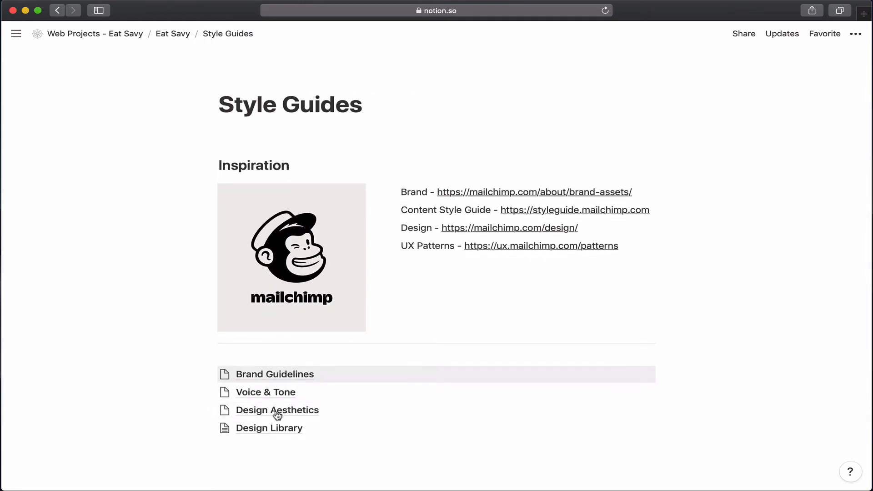
left_click(272, 428)
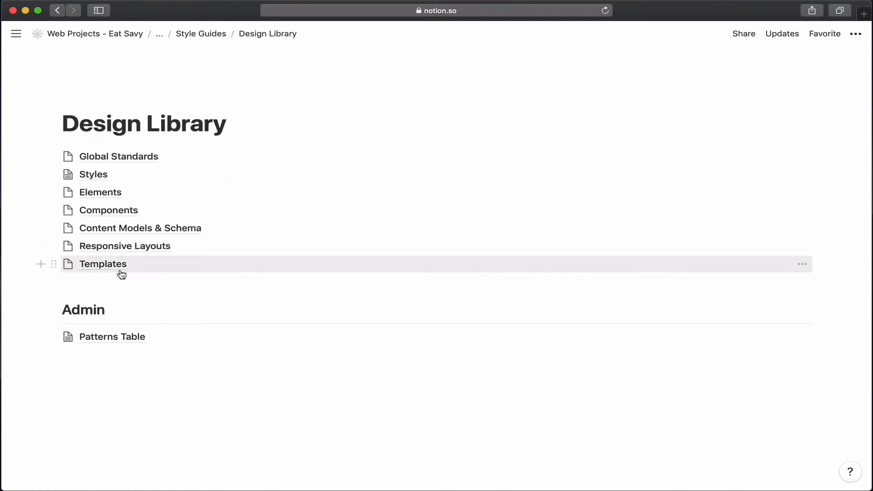
left_click(87, 174)
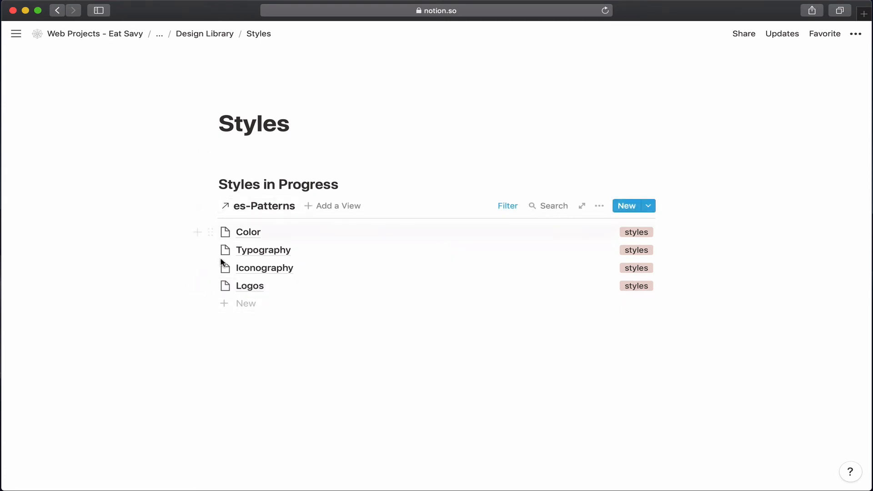
left_click(603, 207)
left_click(644, 303)
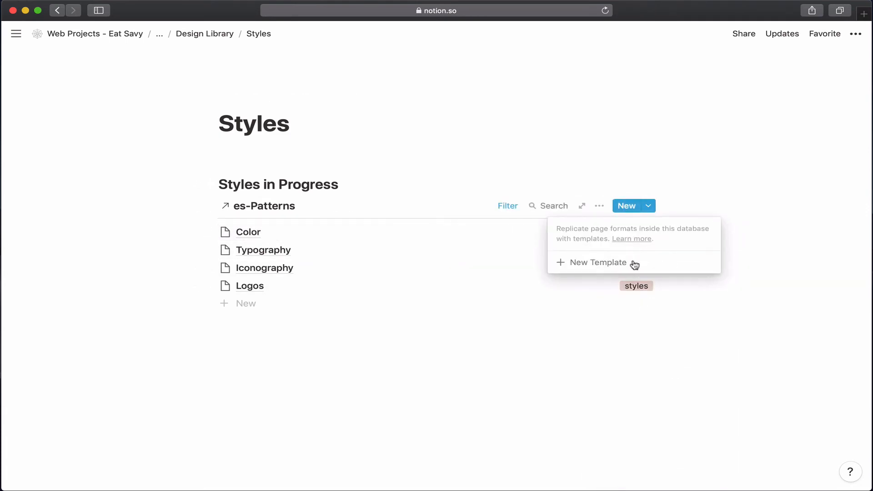
left_click(581, 279)
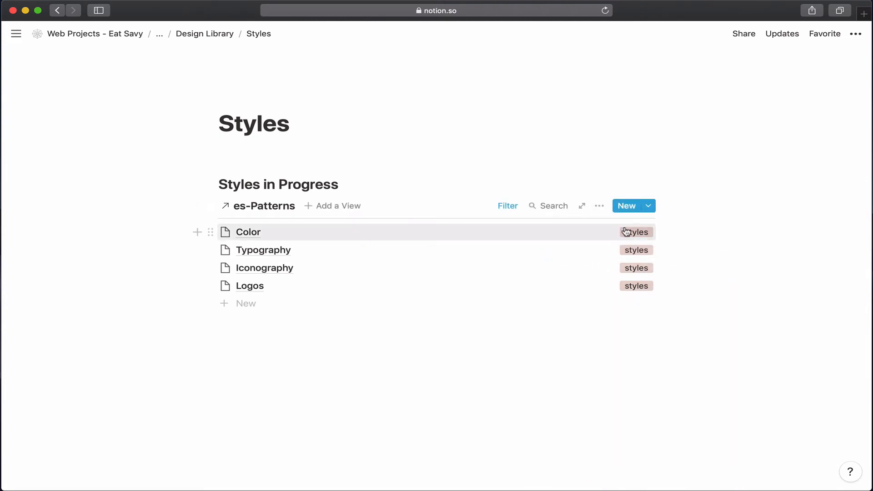
- Hide the Pattern Type property and show Document Status and Assign in the linked es-Patterns list
left_click(601, 207)
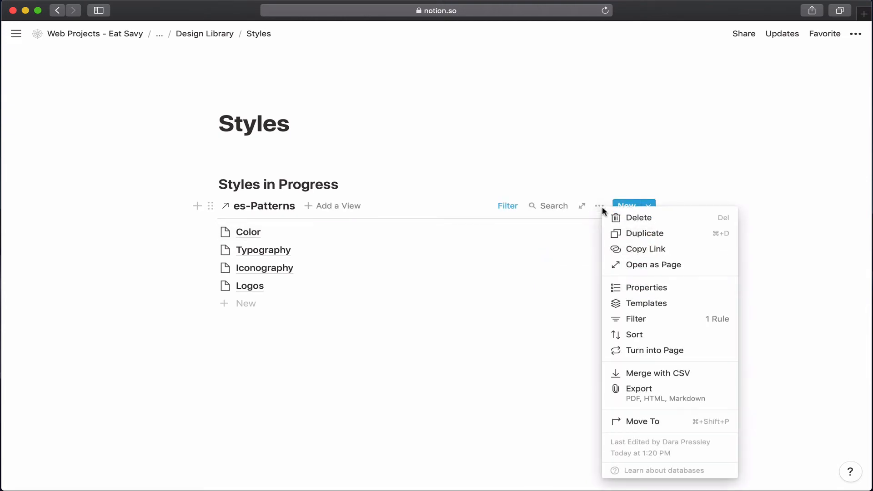
left_click(638, 289)
left_click(530, 229)
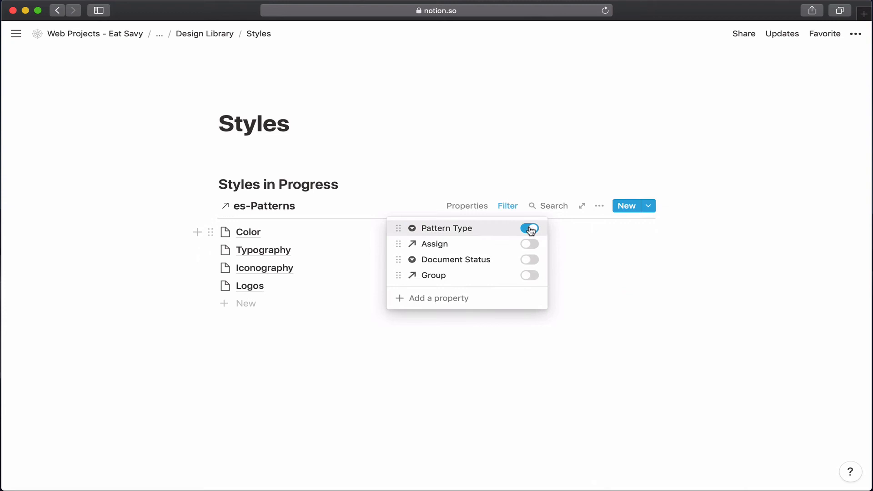
left_click(533, 260)
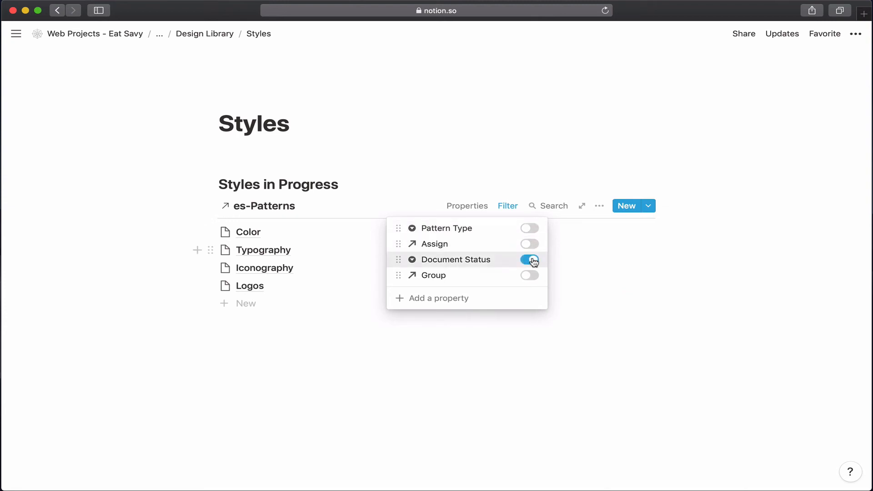
left_click(530, 244)
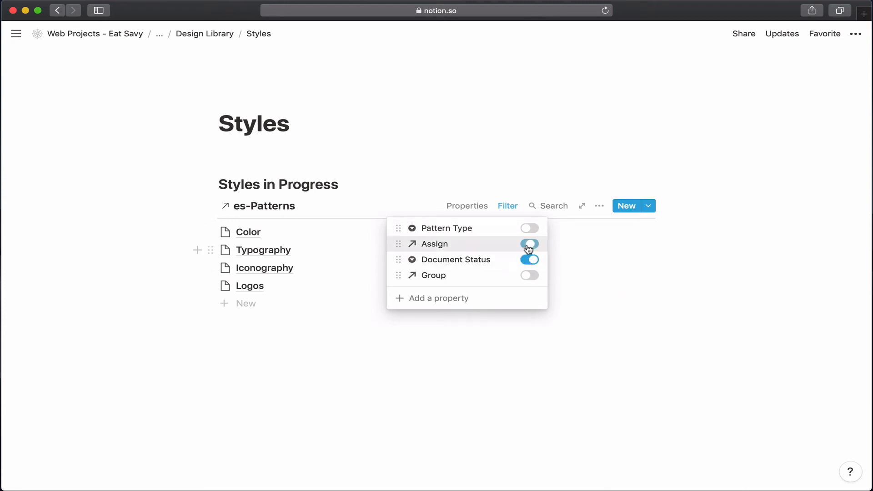
left_click(556, 321)
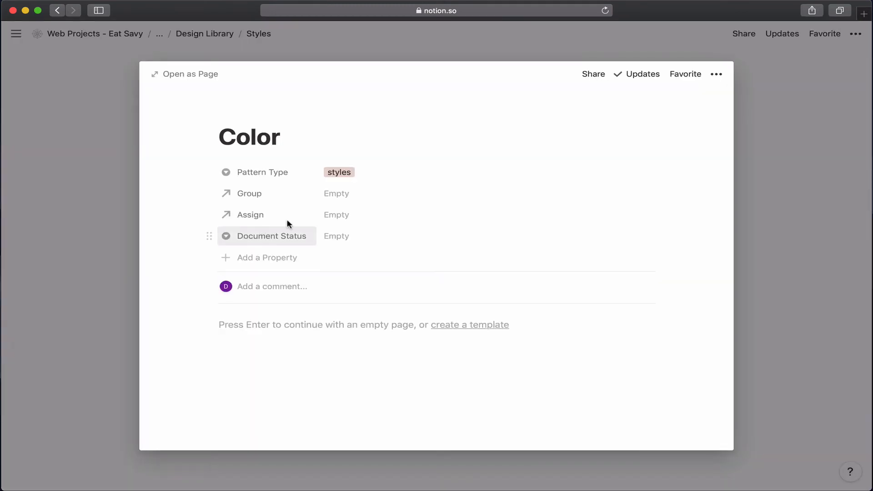
- Set the Color entry's Document Status to In Progress and assign it to the first Visual Designer in es-Staff
left_click(337, 241)
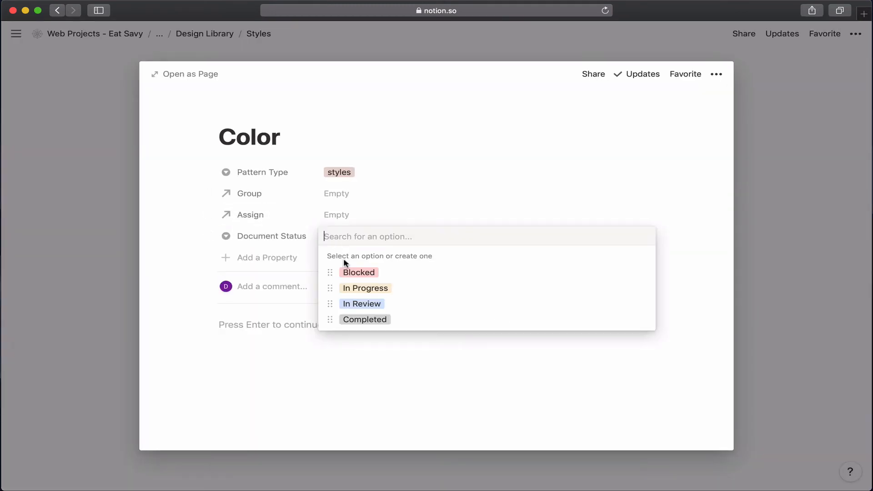
left_click(357, 292)
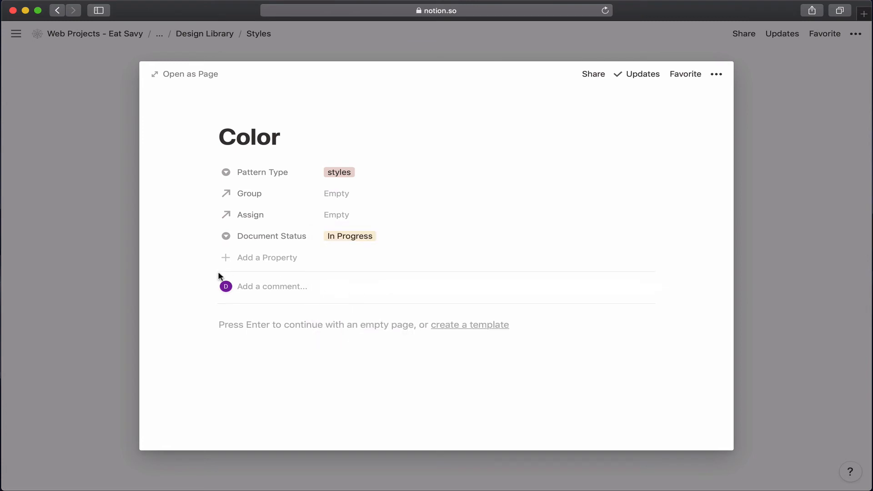
left_click(330, 215)
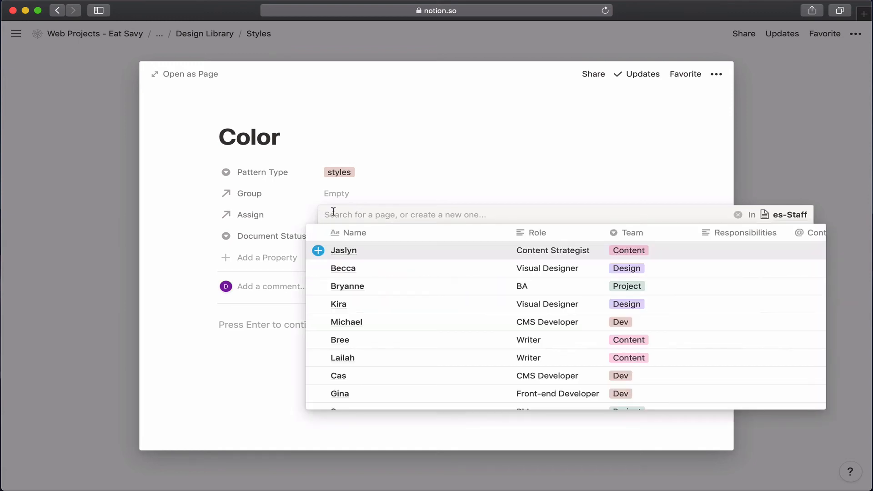
left_click(318, 268)
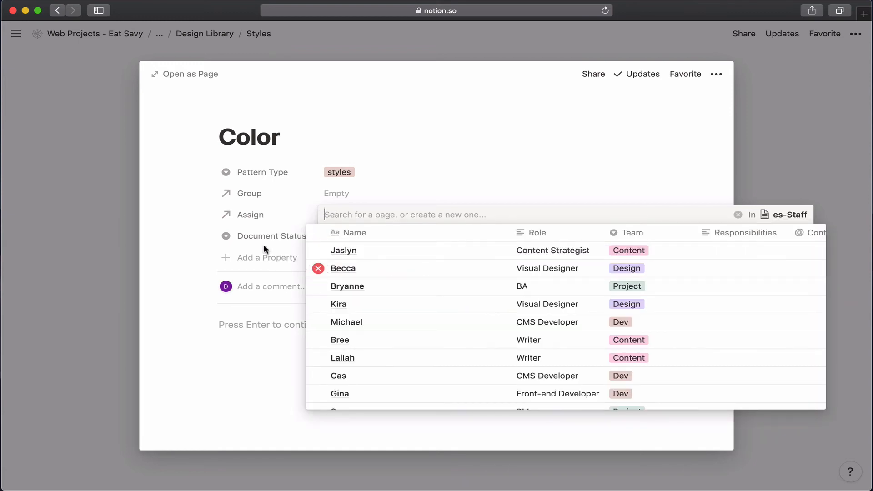
left_click(209, 211)
left_click(117, 212)
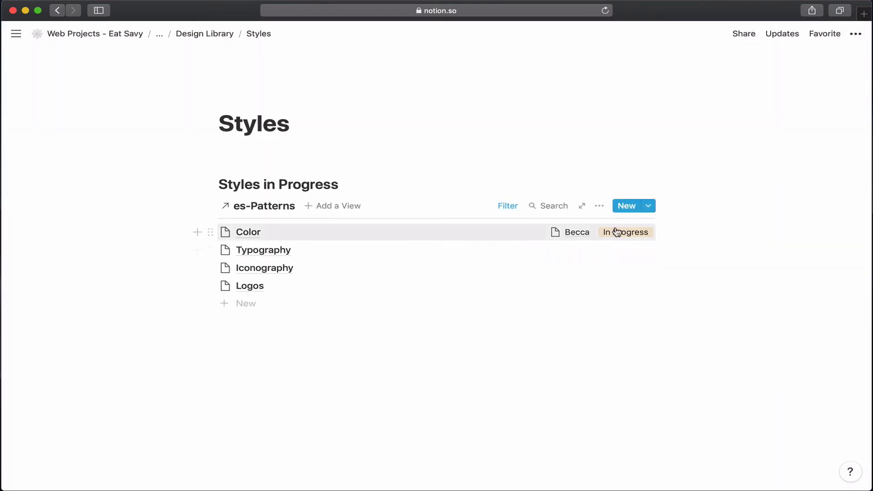
- Move the Color entry out of the es-Patterns list to directly below the Styles title and open it to check its properties
left_click_drag(246, 235, 241, 147)
left_click(226, 176)
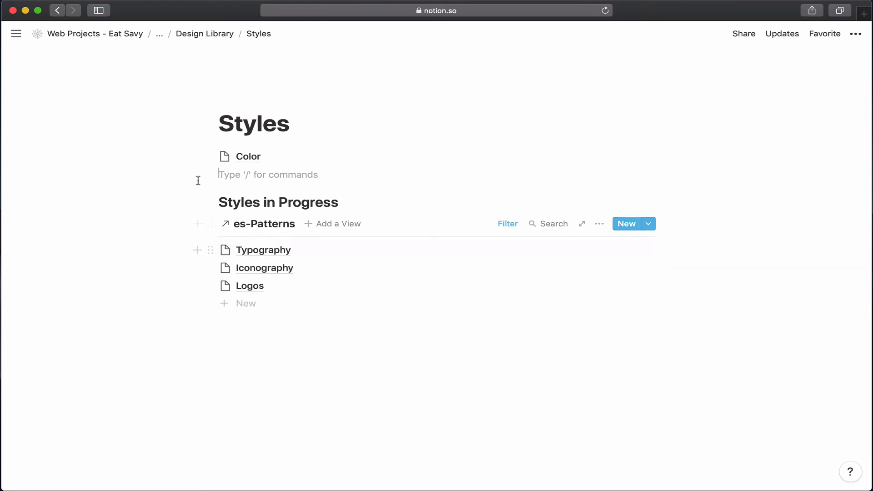
left_click(256, 160)
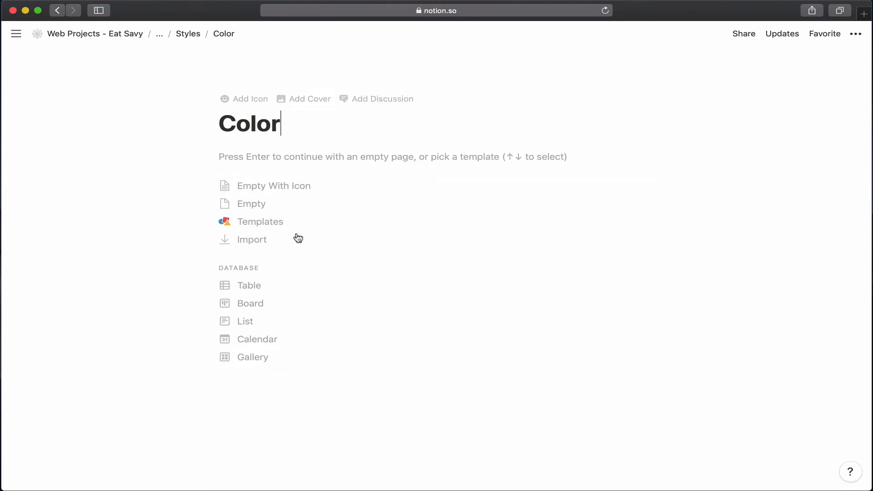
left_click(186, 34)
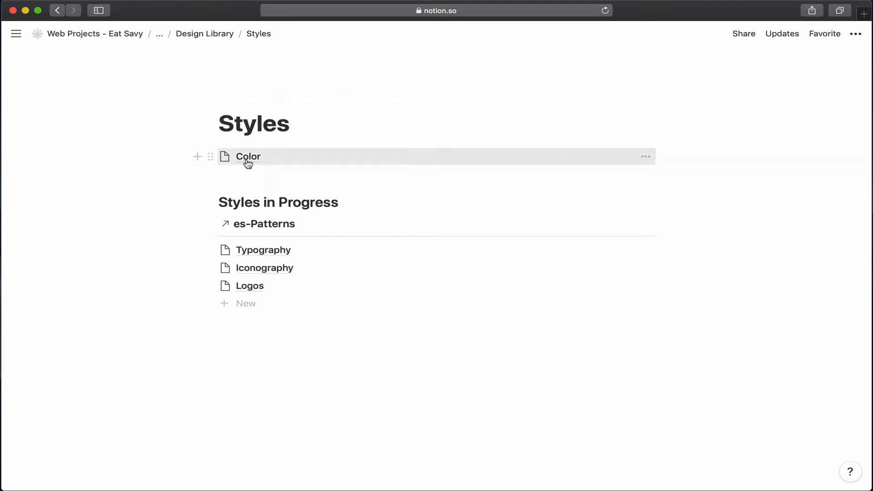
left_click_drag(247, 164, 248, 155)
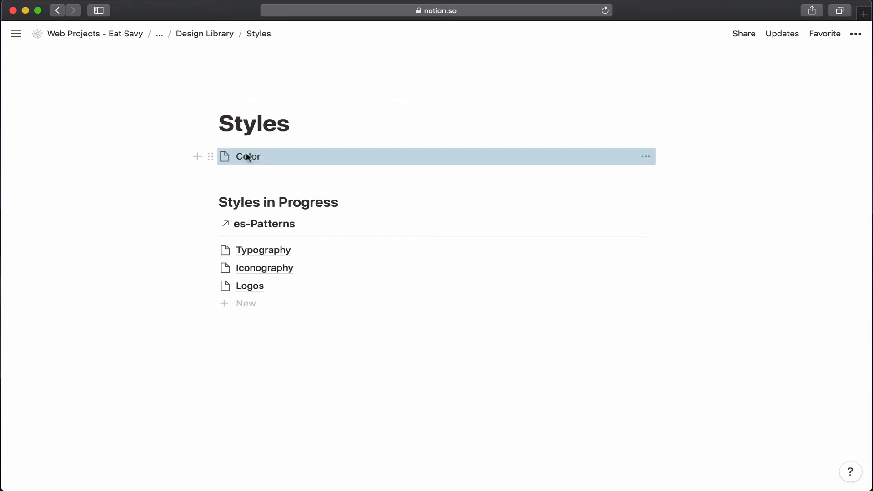
left_click(248, 156)
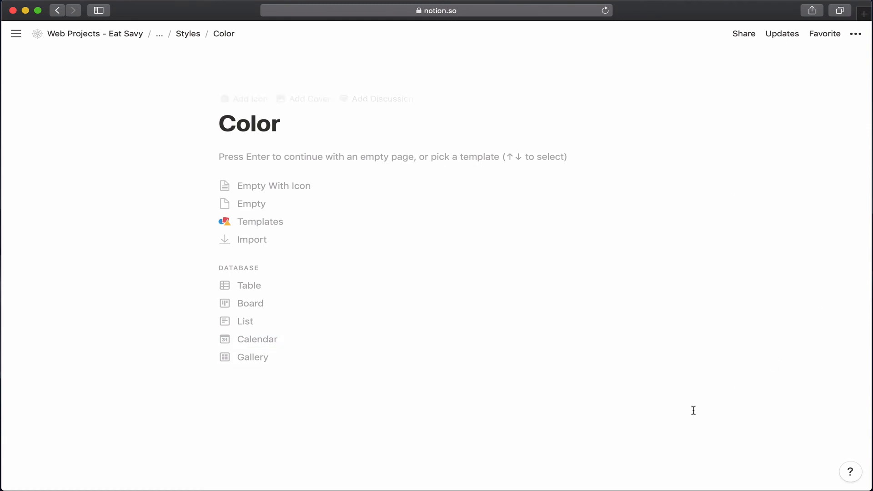
left_click(188, 33)
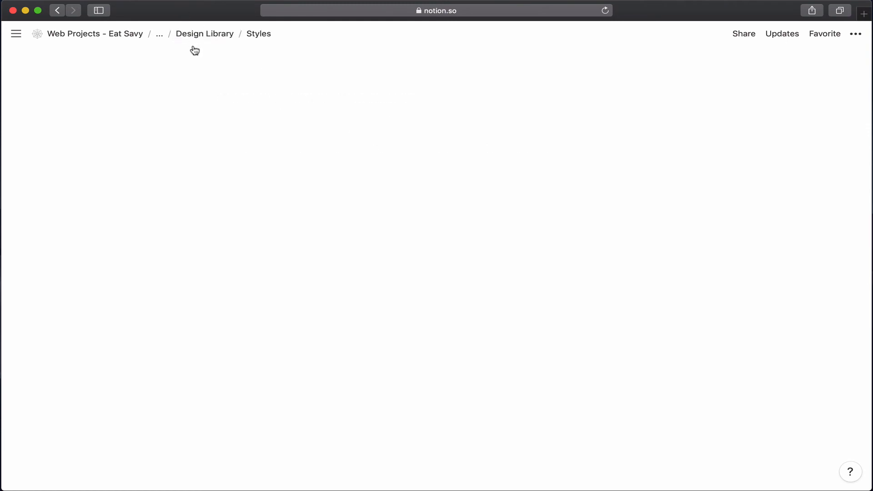
- Move the Color page back into the linked es-Patterns list and open it to check its properties
left_click_drag(261, 159, 260, 235)
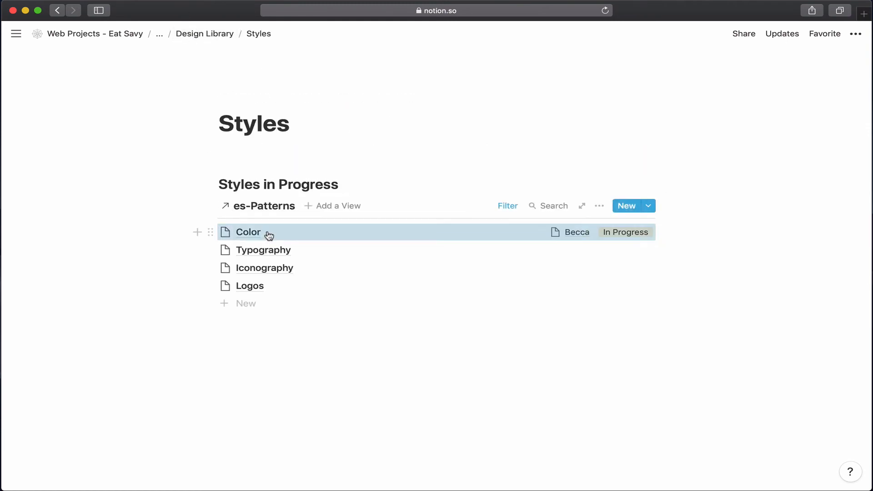
left_click(259, 234)
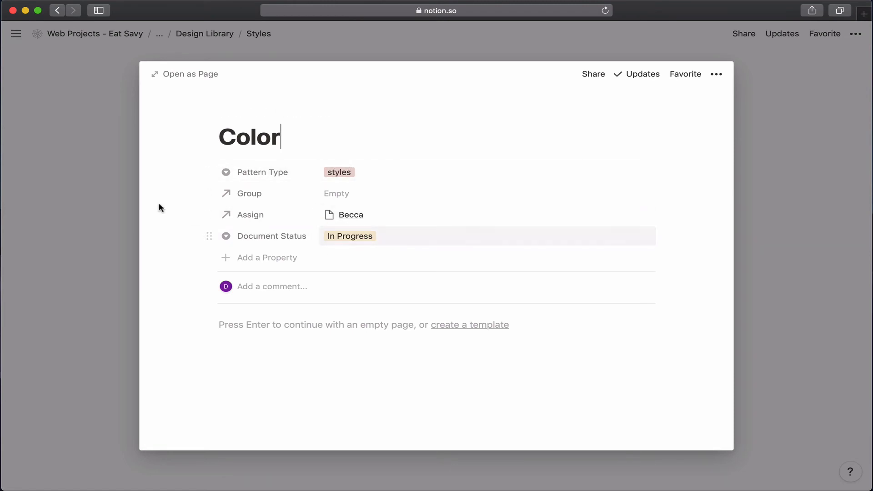
left_click(118, 194)
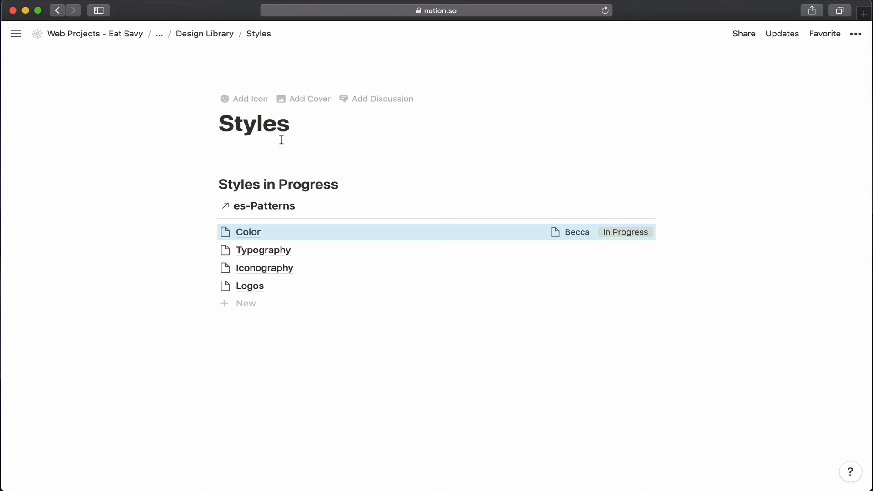
- Open the Elements page of the Design Library as an empty page and add the second-level heading "Elements in Progress" after a blank line
left_click(206, 34)
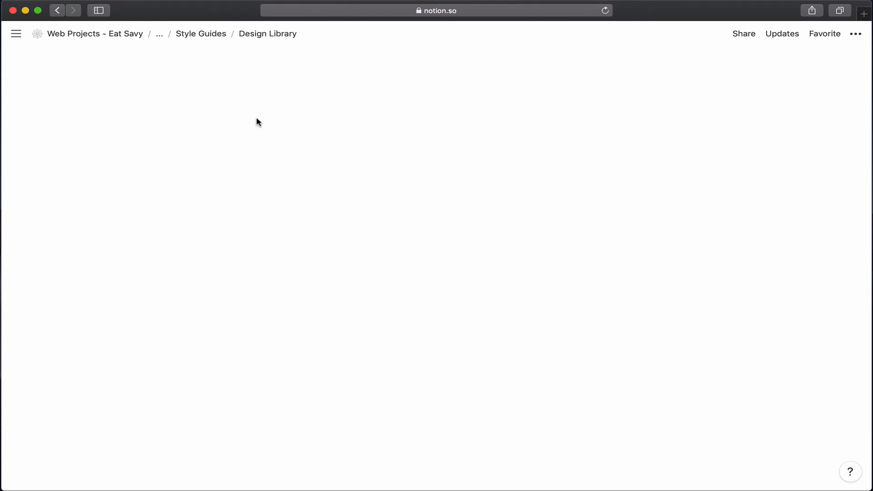
left_click(111, 191)
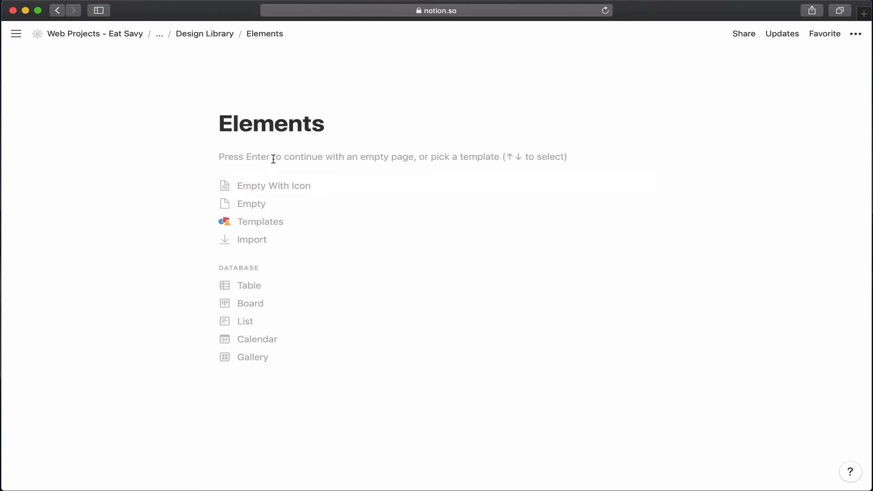
key("Return")
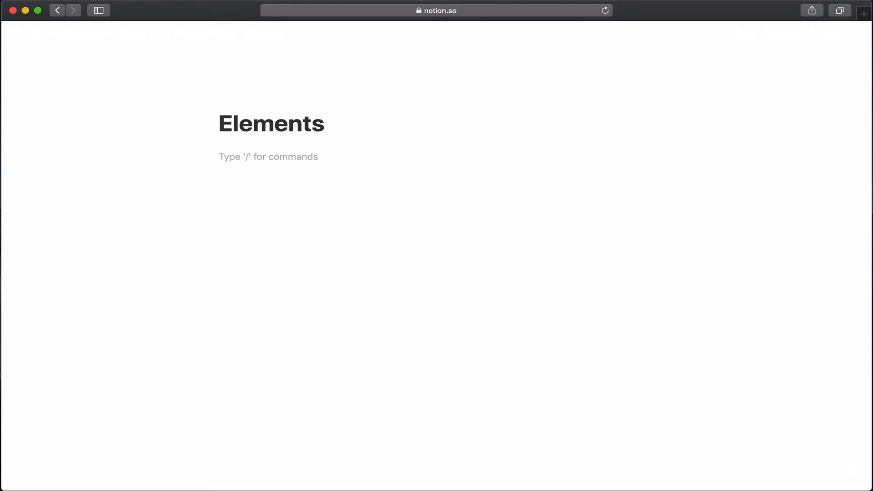
key("Return")
type("In")
key("BackSpace")
key("BackSpace")
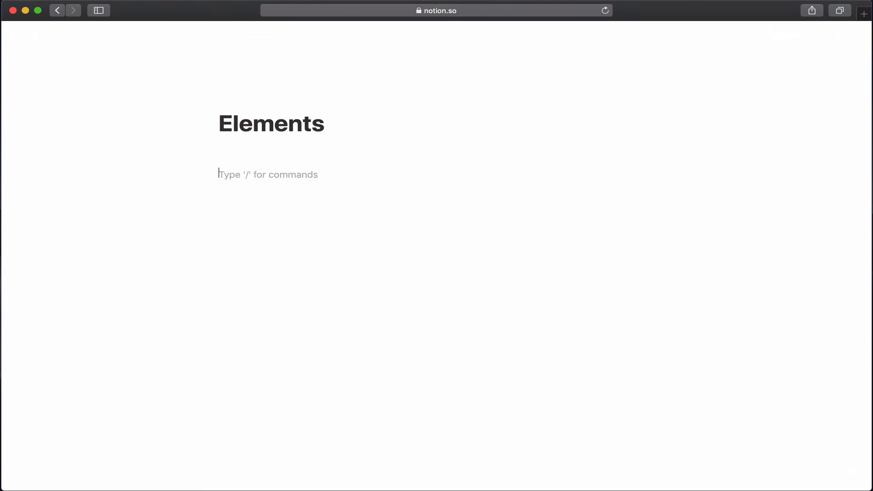
type("## Eleme")
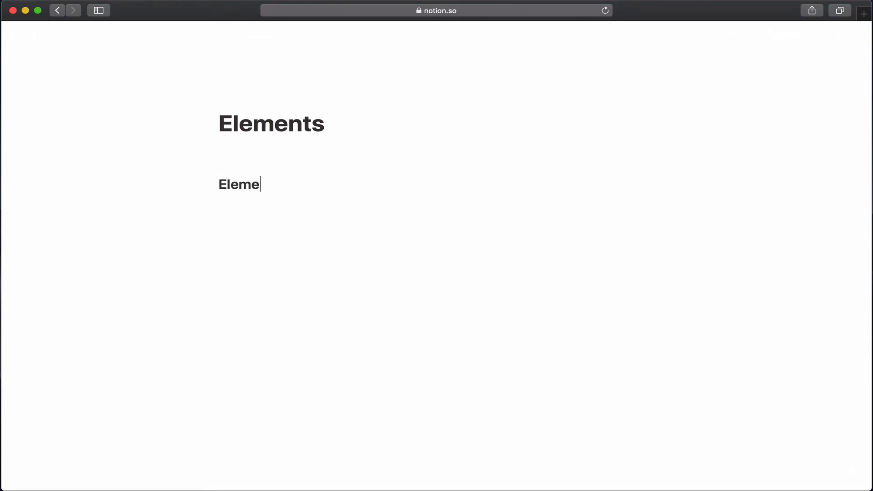
type("nts in Progress")
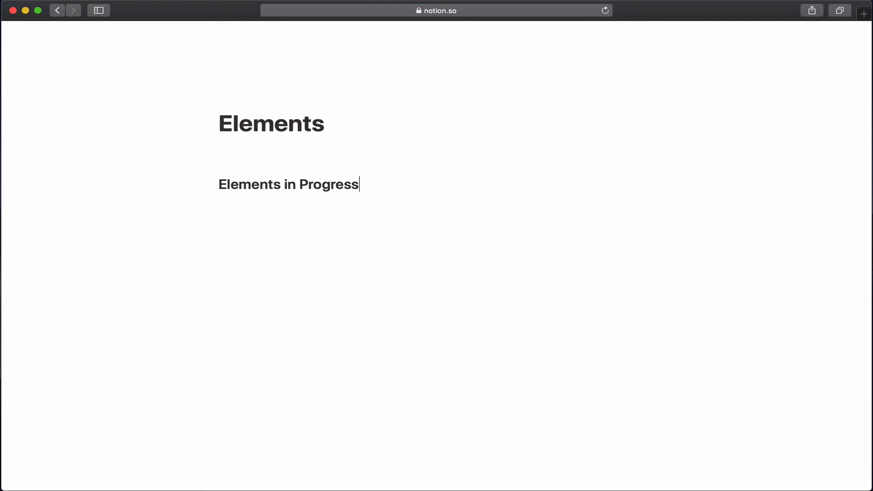
key("Return")
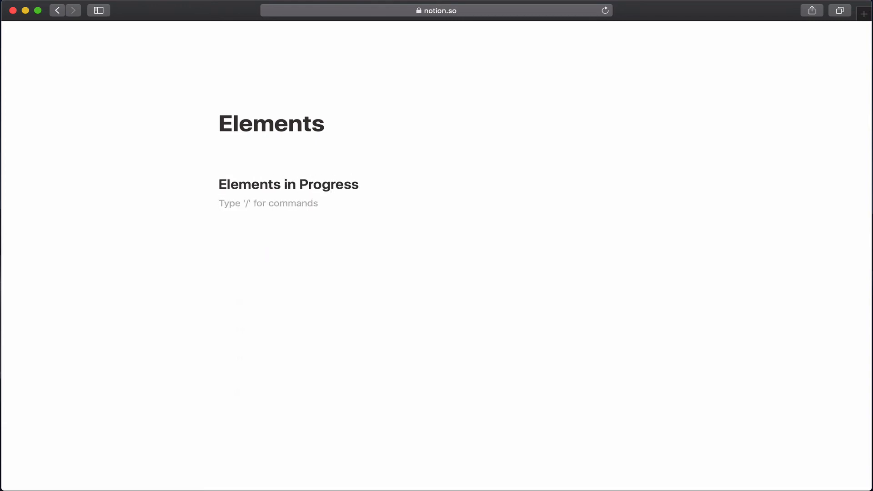
- Insert a linked database of es-Patterns below the Elements in Progress heading
type("/link")
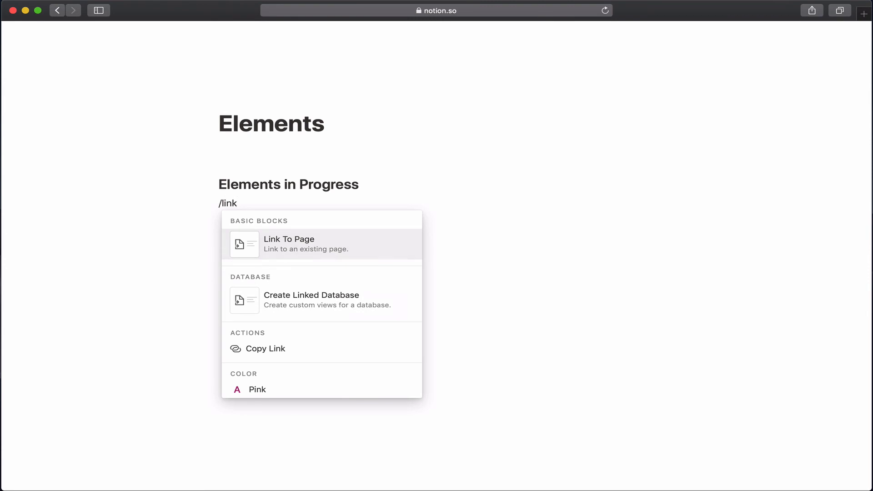
key("Down")
key("Return")
type("p")
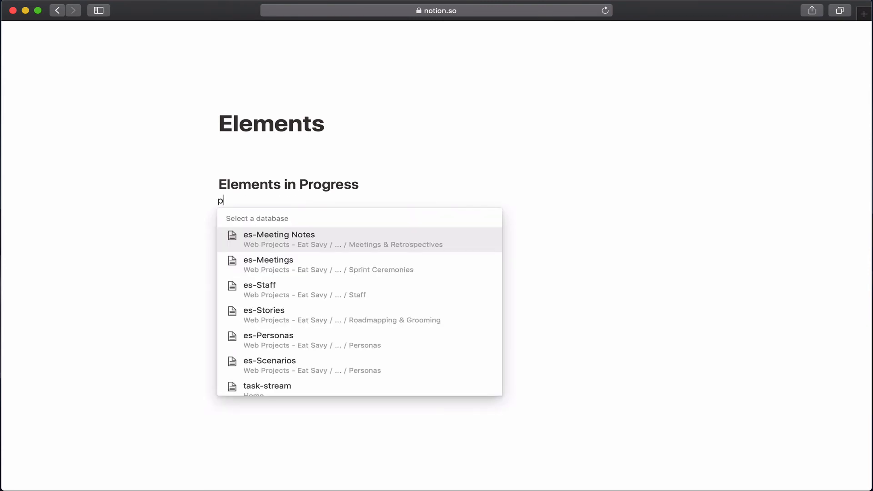
type("at")
key("Return")
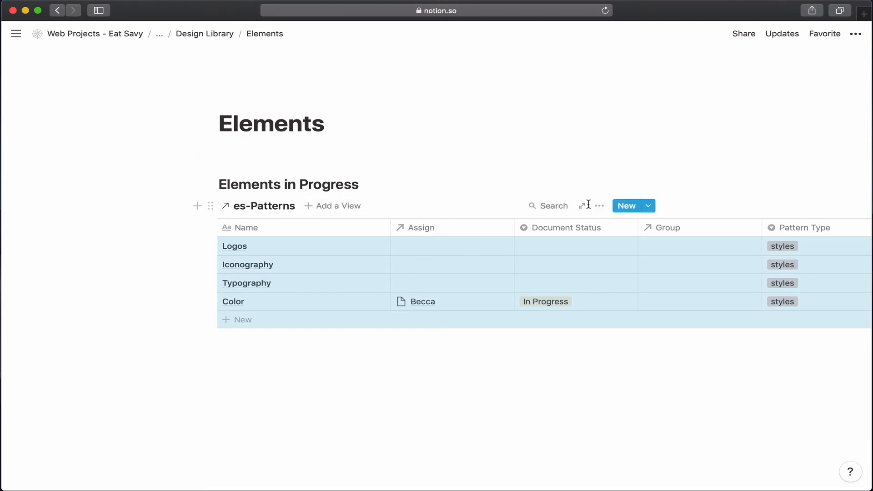
- Add an unnamed list view to the linked es-Patterns database on the Elements page
left_click(338, 207)
left_click(325, 353)
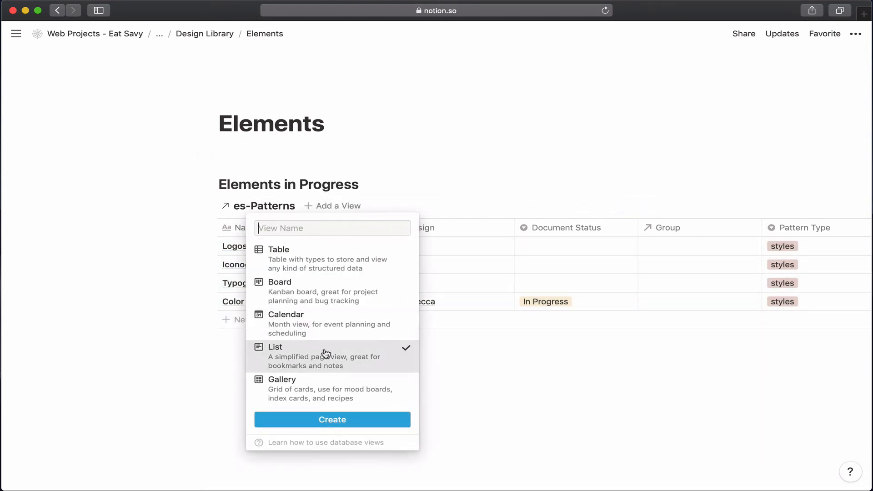
left_click(342, 421)
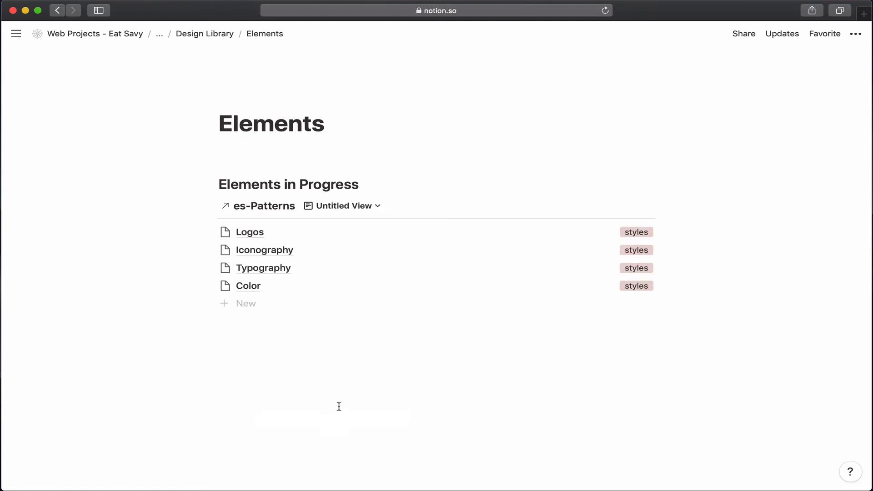
- Create a new es-Patterns entry named "button" and give it the new Pattern Type option "element"
left_click(256, 303)
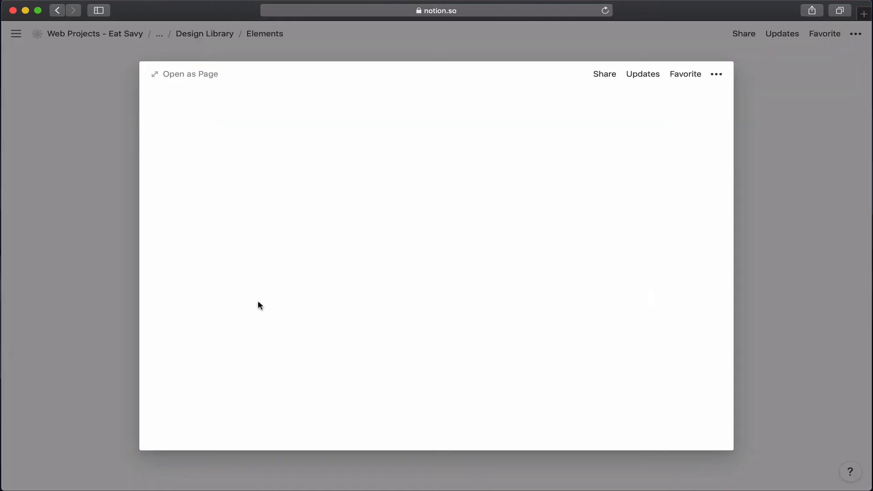
type("button")
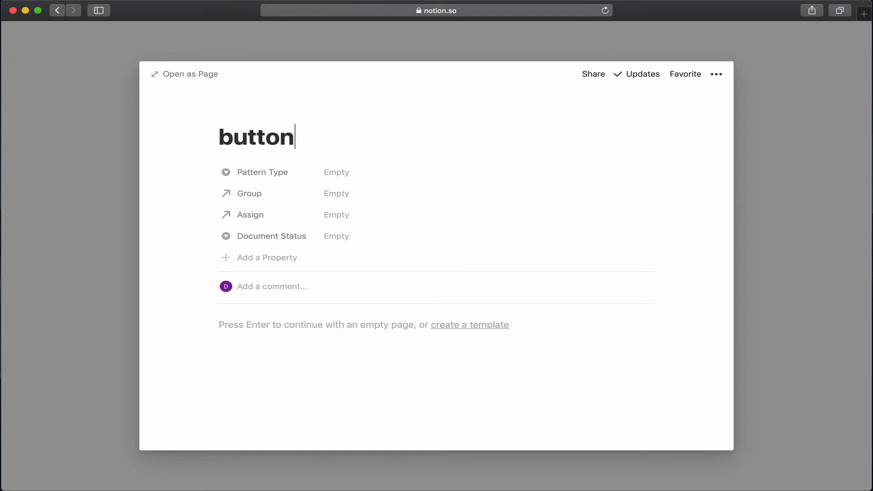
left_click(341, 176)
type("element")
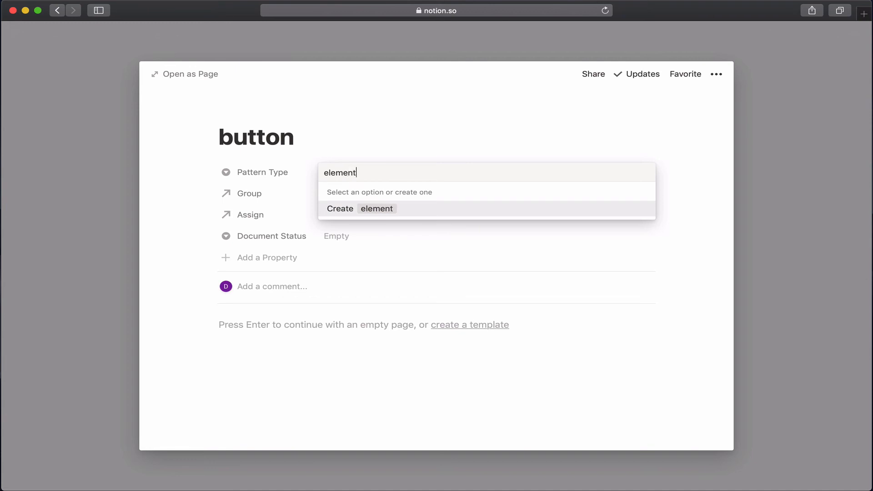
key("Return")
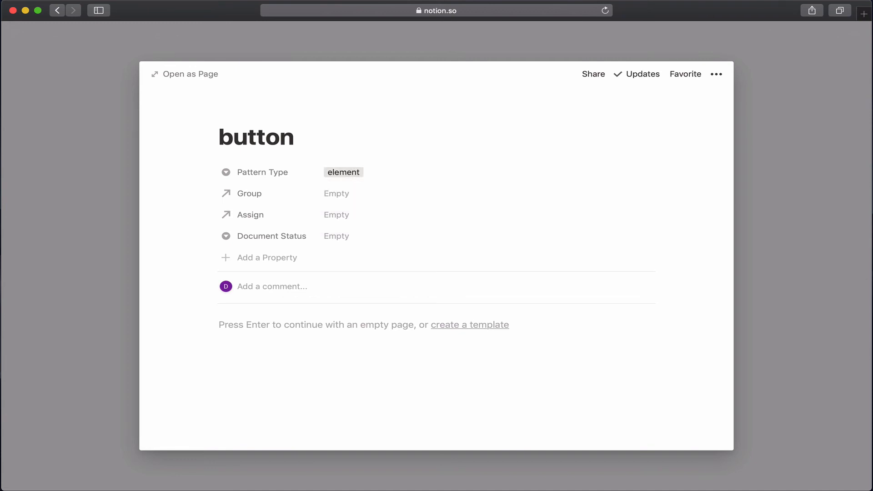
left_click(129, 202)
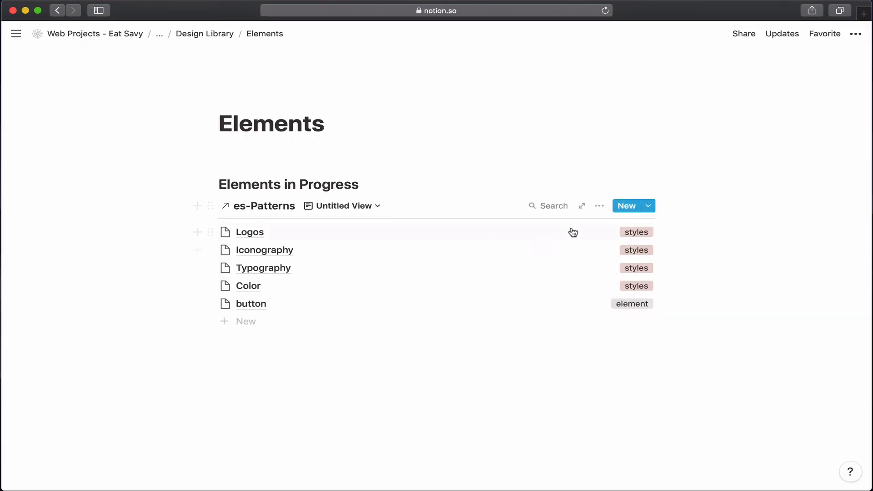
- Filter the linked es-Patterns list to entries whose Pattern Type is element
left_click(599, 207)
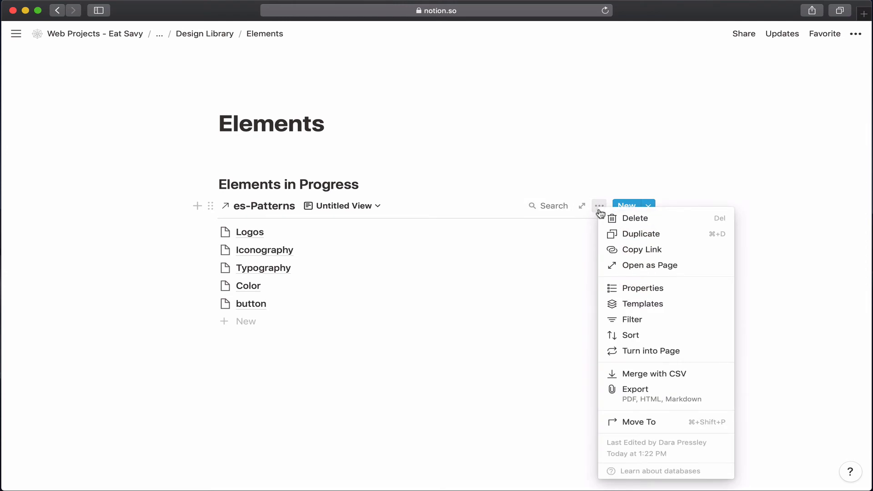
left_click(620, 320)
left_click(470, 298)
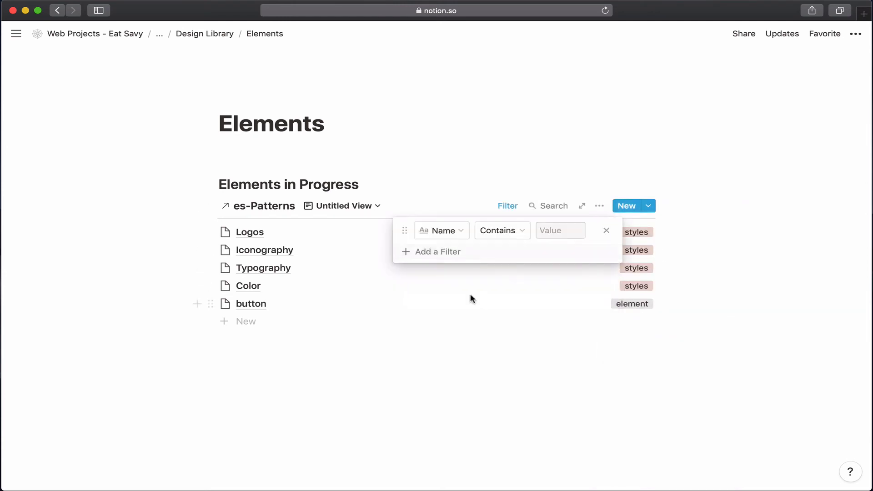
left_click(439, 230)
left_click(429, 339)
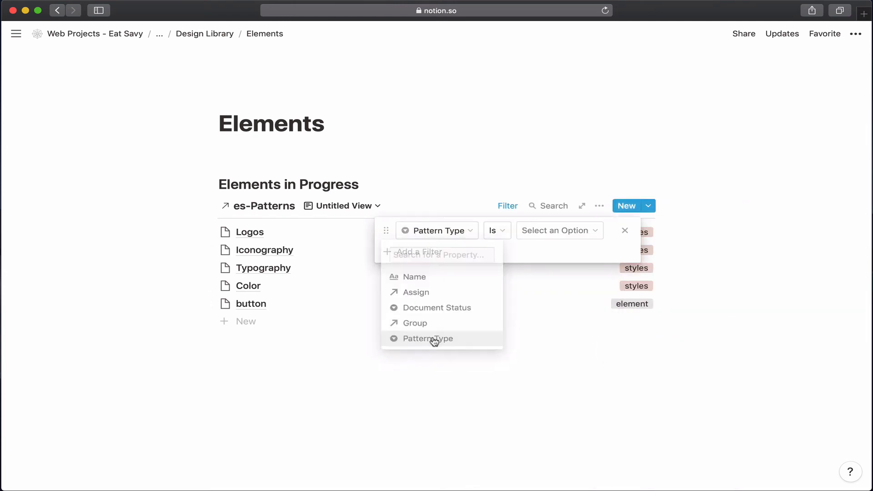
left_click(521, 233)
left_click(531, 308)
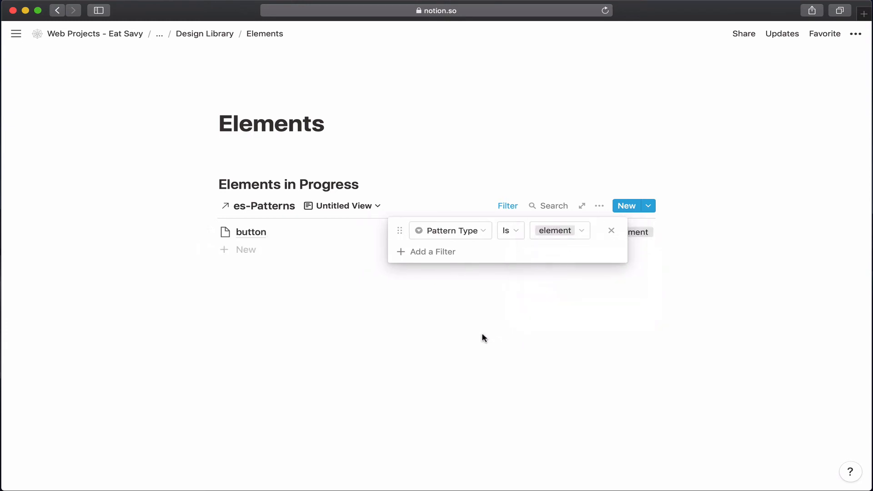
left_click(477, 338)
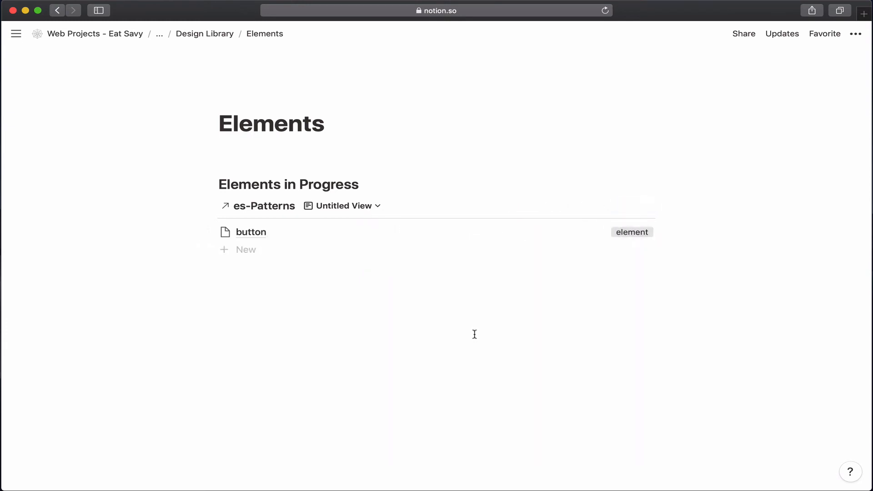
- Delete the untitled table view from the linked es-Patterns database, keeping only the list view
left_click(370, 205)
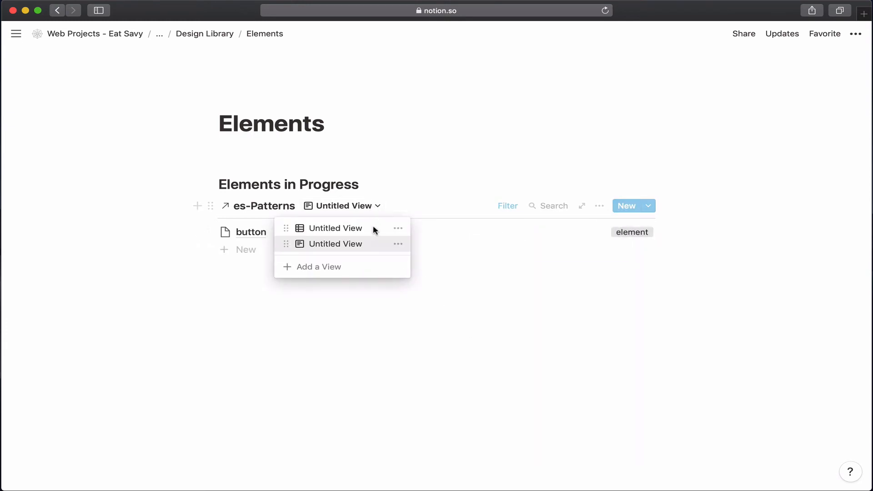
left_click(399, 231)
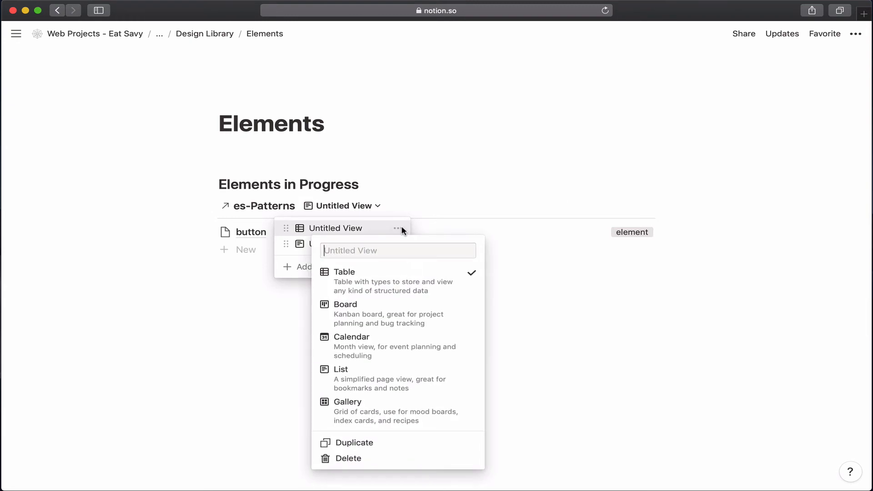
left_click(418, 462)
left_click(419, 261)
left_click(447, 325)
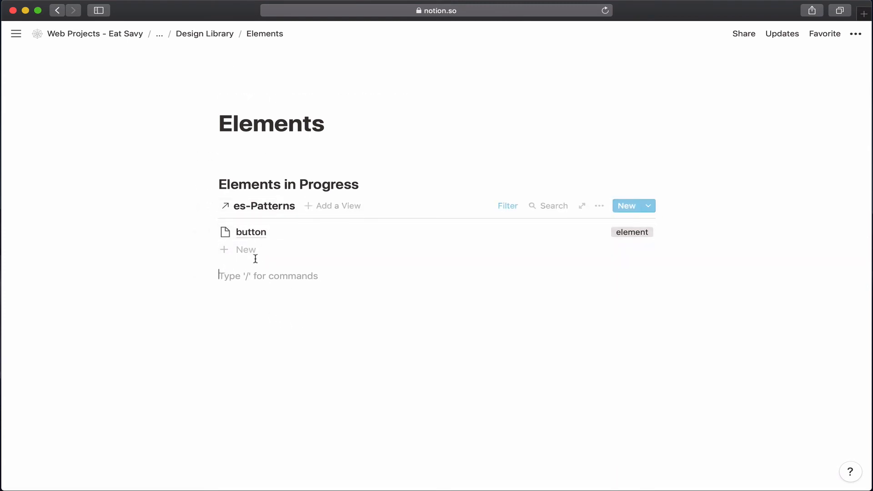
- From the button entry, create an es-Patterns template named "Elements" with its Pattern Type set to element
left_click(255, 235)
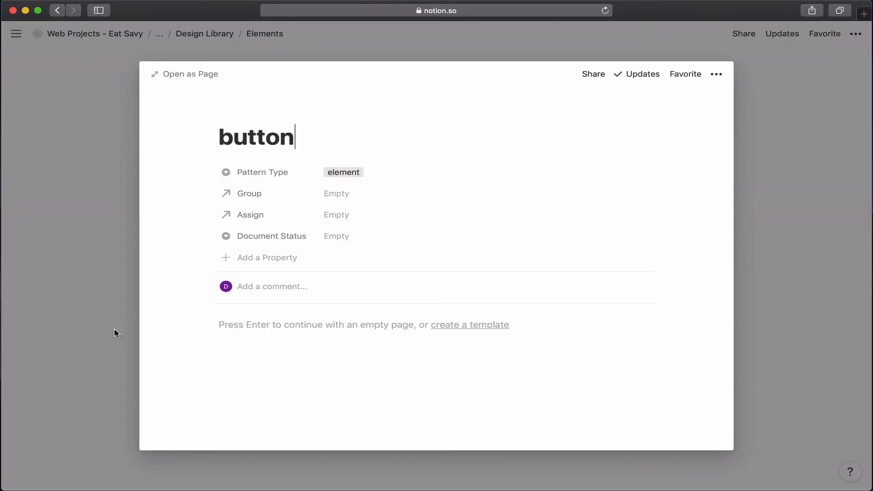
left_click(463, 324)
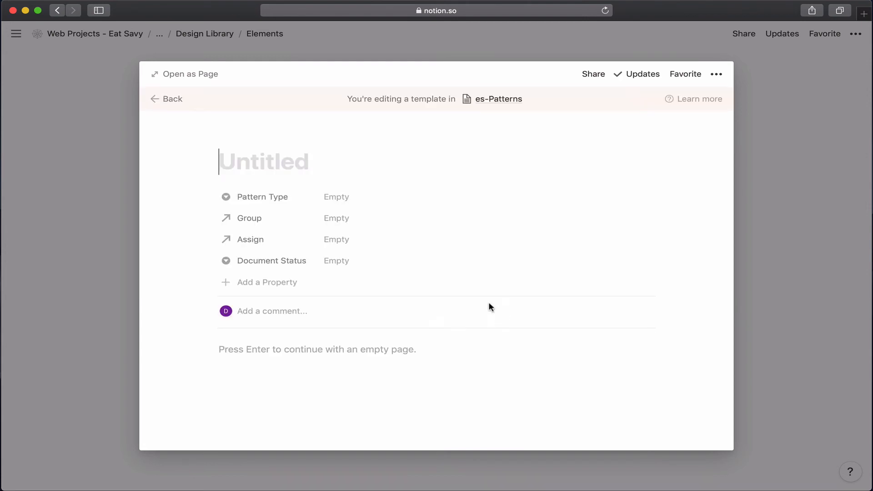
type("Element")
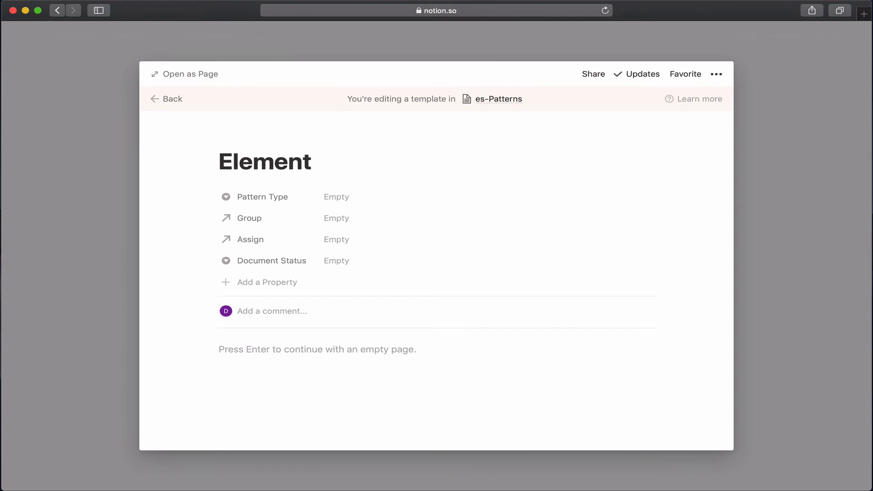
type("s")
left_click(366, 196)
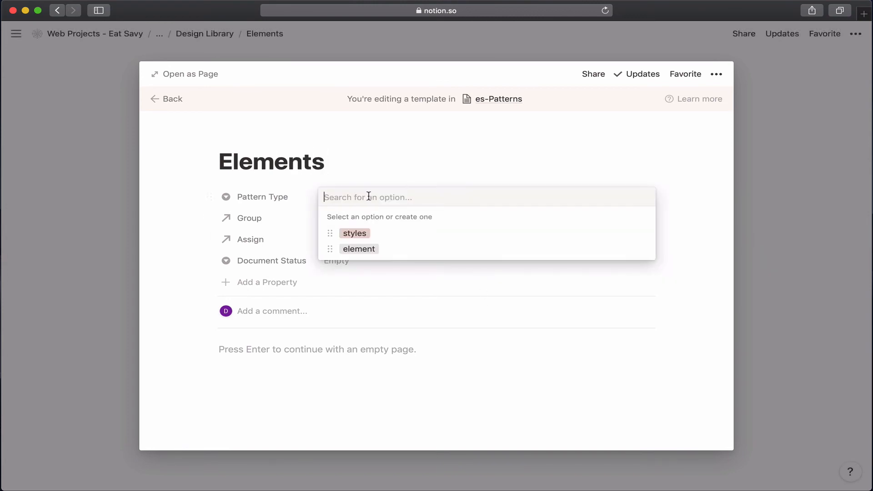
left_click(367, 248)
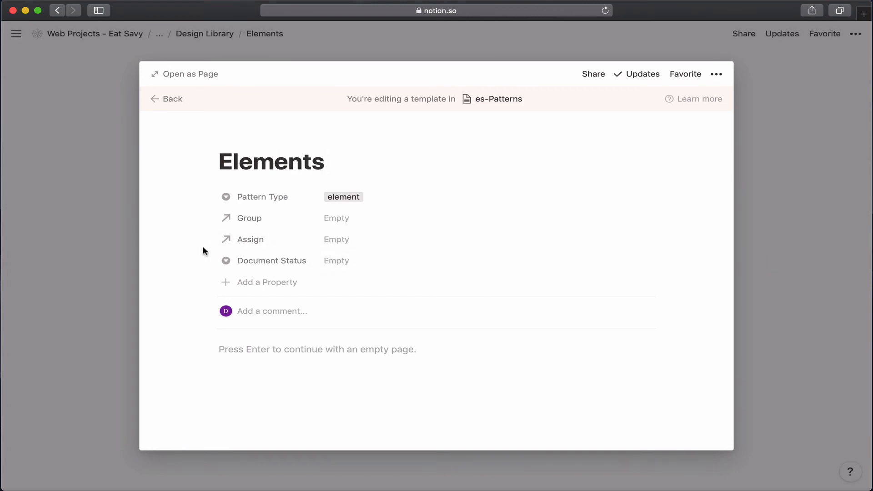
- Start the Elements template's body with a level-2 heading "Overview" and a divider beneath it
left_click(291, 353)
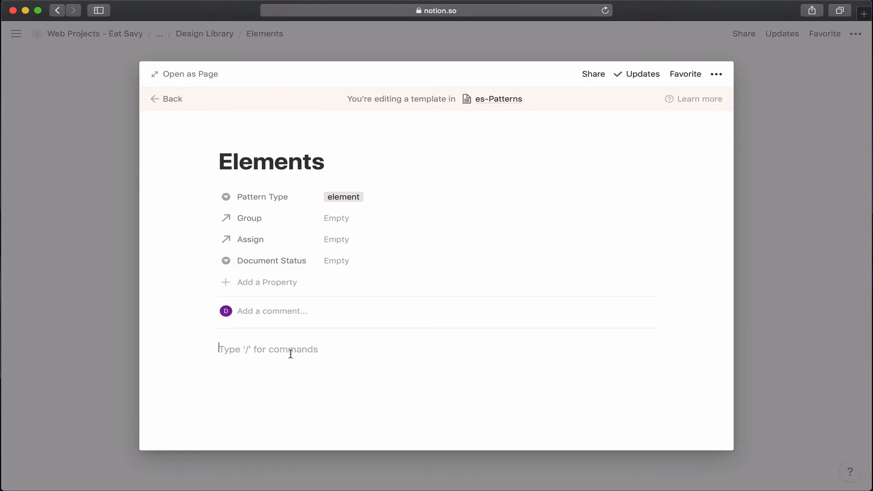
type("## O")
type("ver")
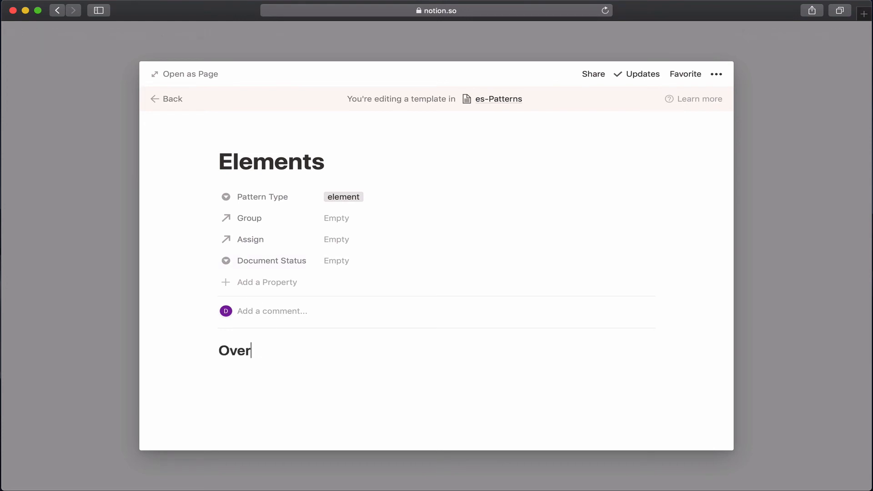
type("view")
key("Return")
type("---")
key("Return")
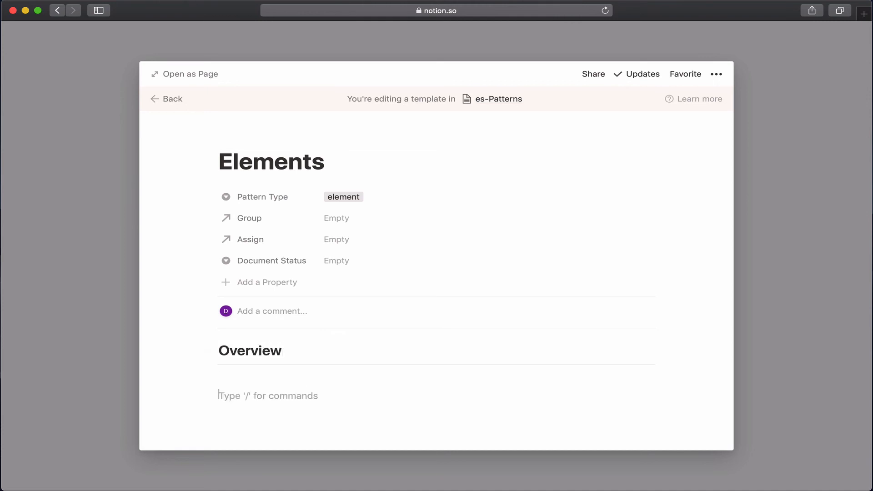
key("BackSpace")
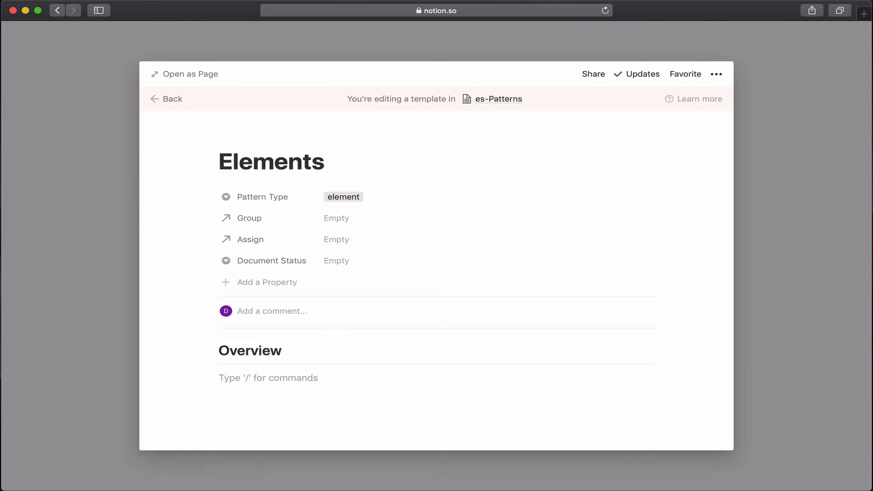
- Add the italic prompt "What is this thing?" under the Overview divider, leaving a blank line after it
type("W")
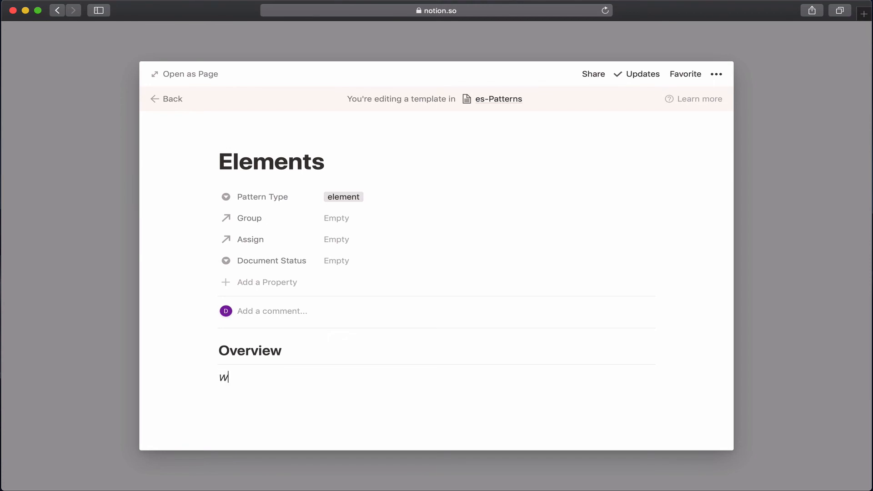
type("ha")
key("BackSpace")
type("hat is thi")
key("Return")
key("Return")
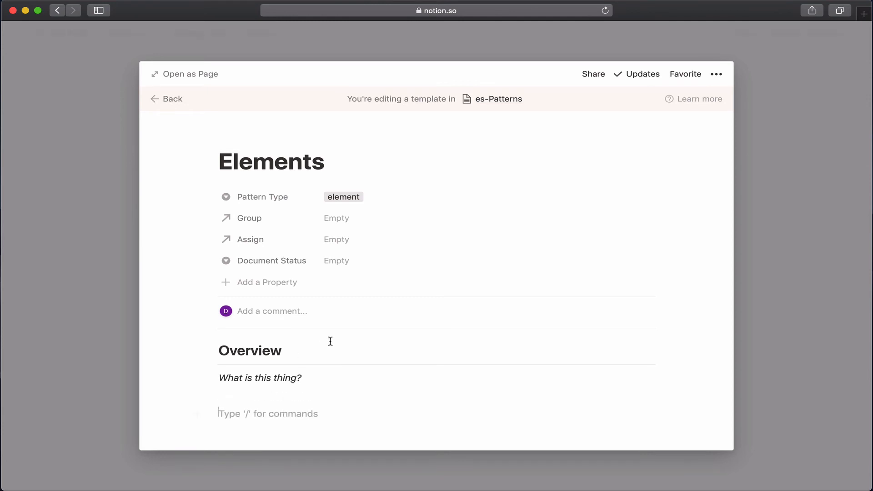
- Add a level-3 "Design" heading with a divider and the placeholder text "color comp or codepen embed" beneath it
scroll(331, 341, "down", 1)
type("##")
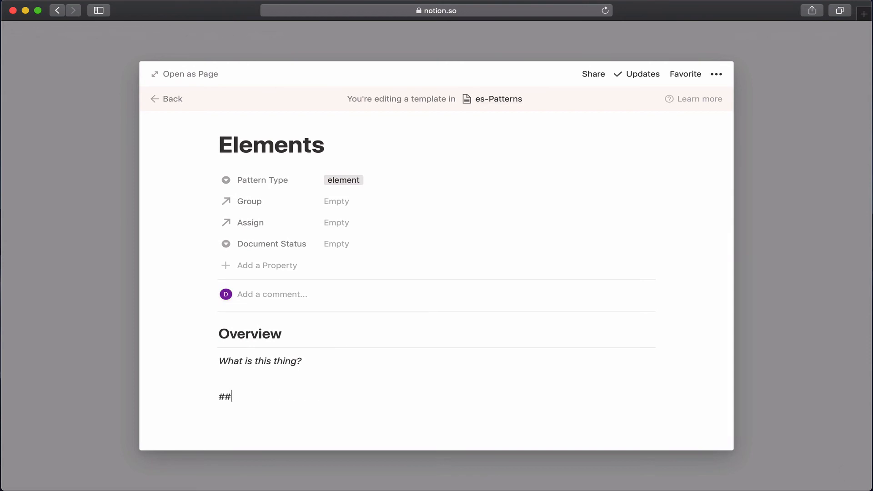
type("# Design-")
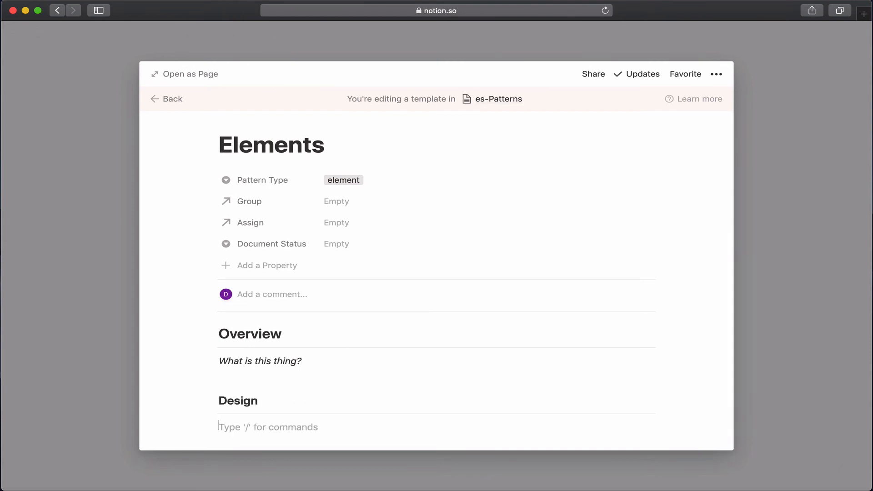
key("Return")
key("BackSpace")
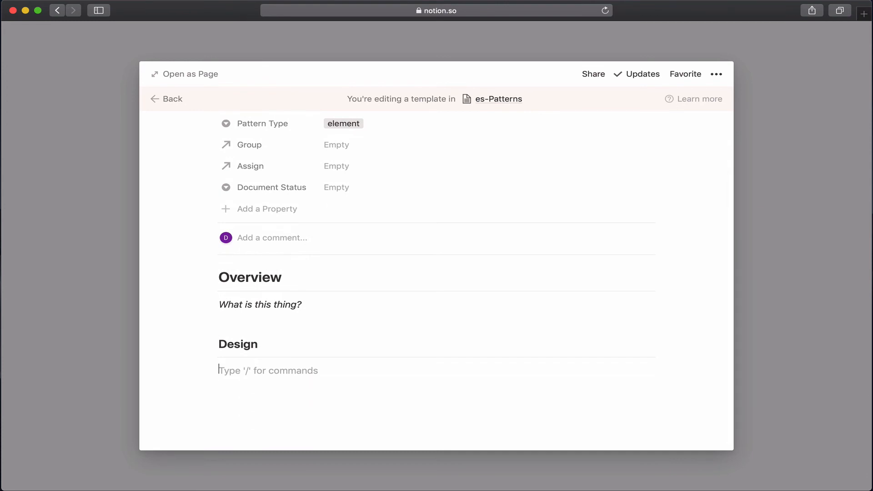
type("co")
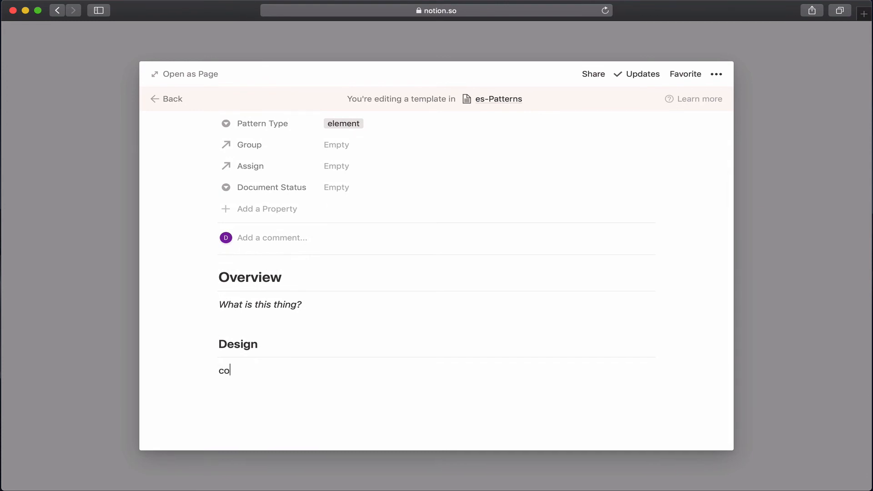
type("lor comp or codepen")
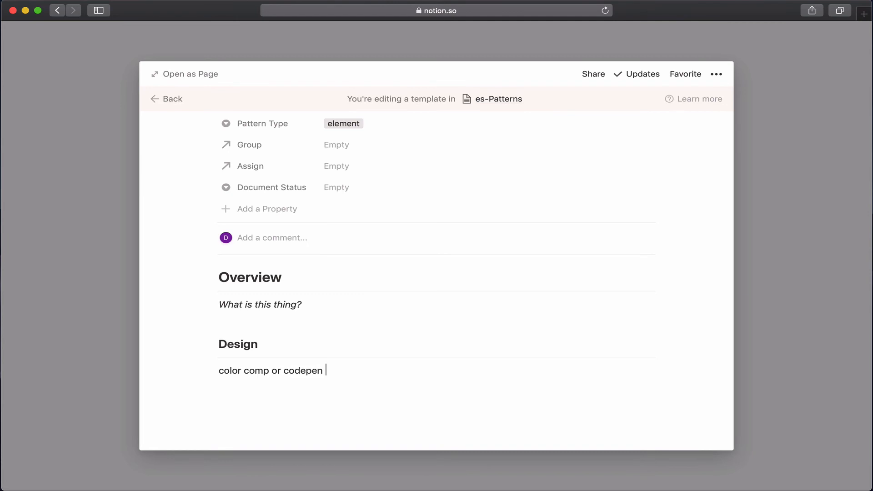
type("embed")
key("Return")
key("Return")
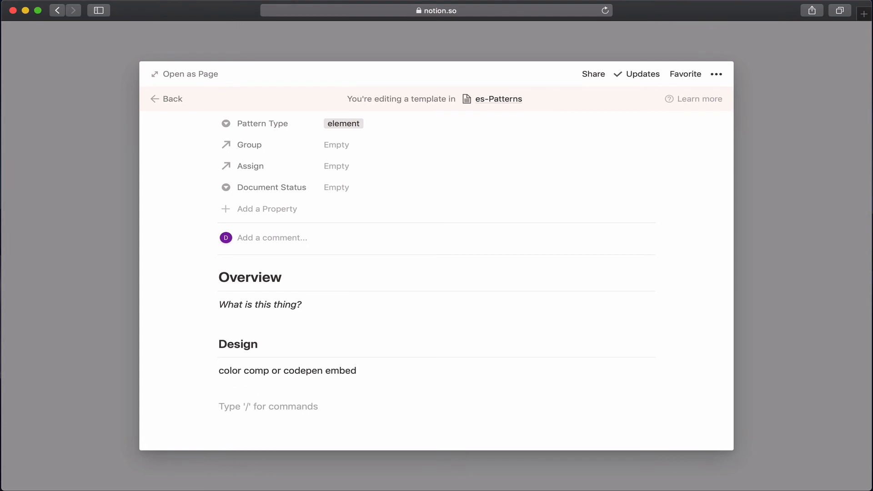
- Add a level-3 "Functionality" heading with a divider and empty lines below the Design section
type("##")
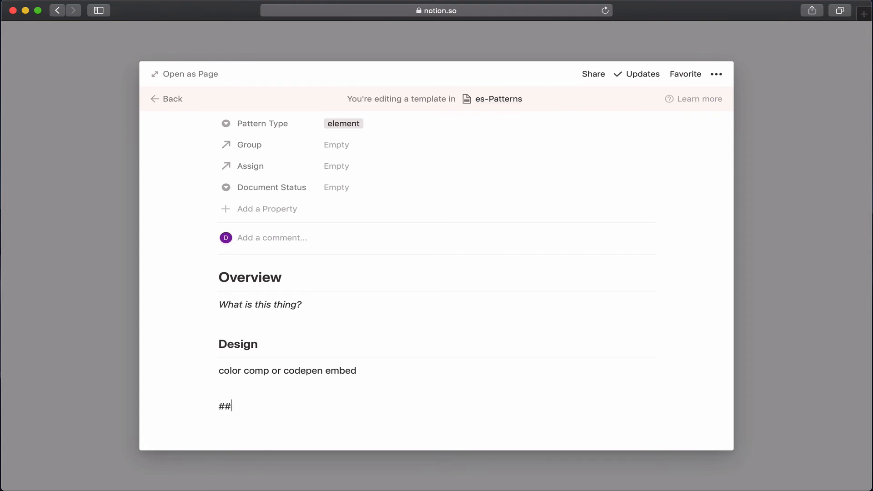
type("# FUn")
key("BackSpace")
key("BackSpace")
type("unctinoal")
key("BackSpace")
key("BackSpace")
key("BackSpace")
key("BackSpace")
type("onality")
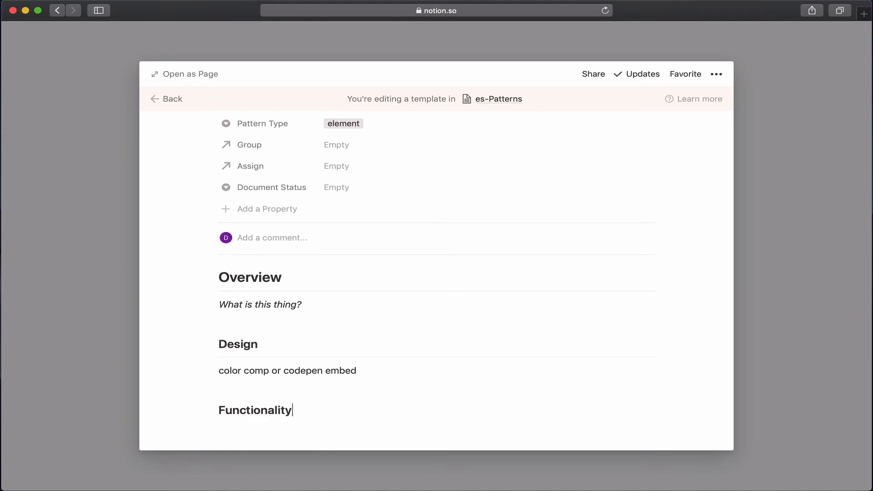
key("Return")
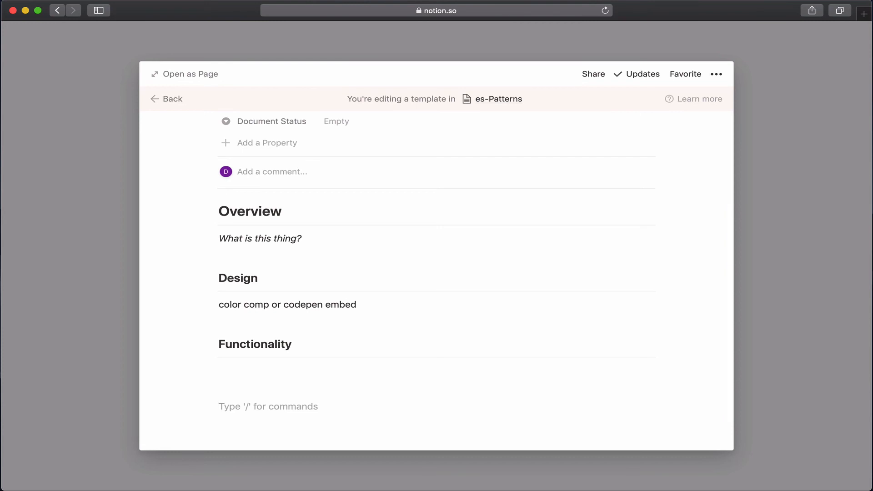
- Add a level-3 "Code Example" heading with a divider below the Functionality section
type("### ")
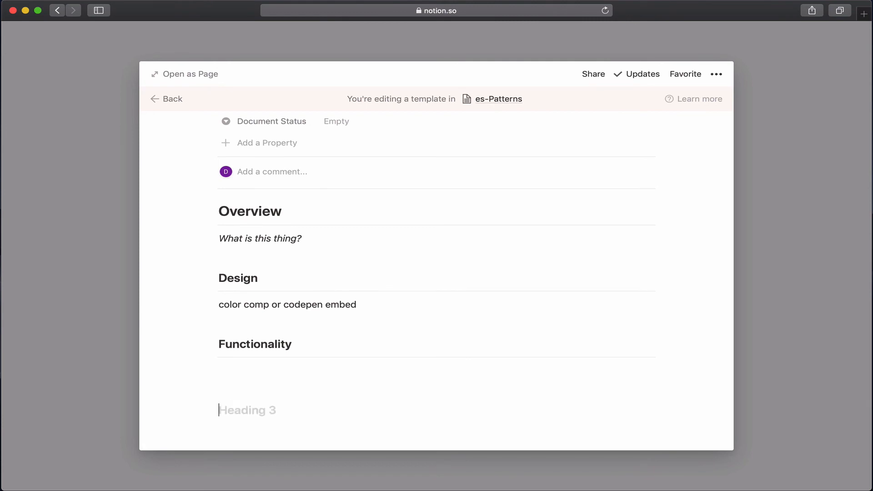
type("Con")
type("e S")
key("BackSpace")
type("Ex")
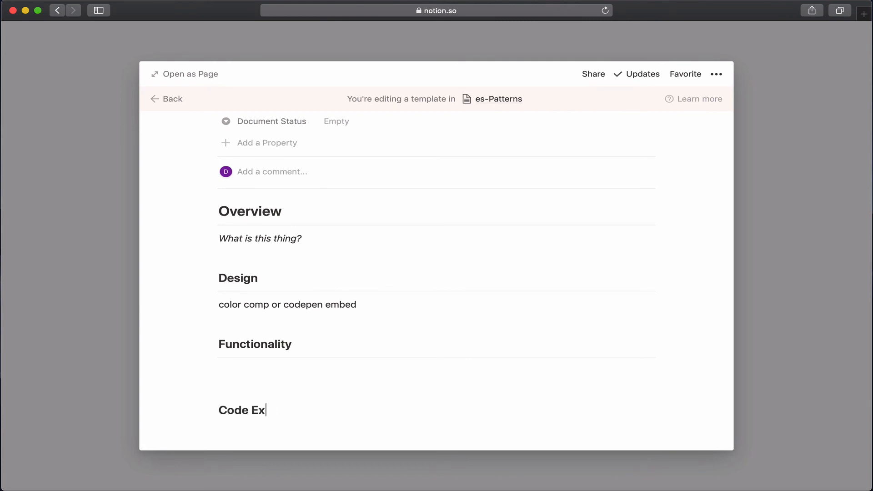
type("ample")
key("Return")
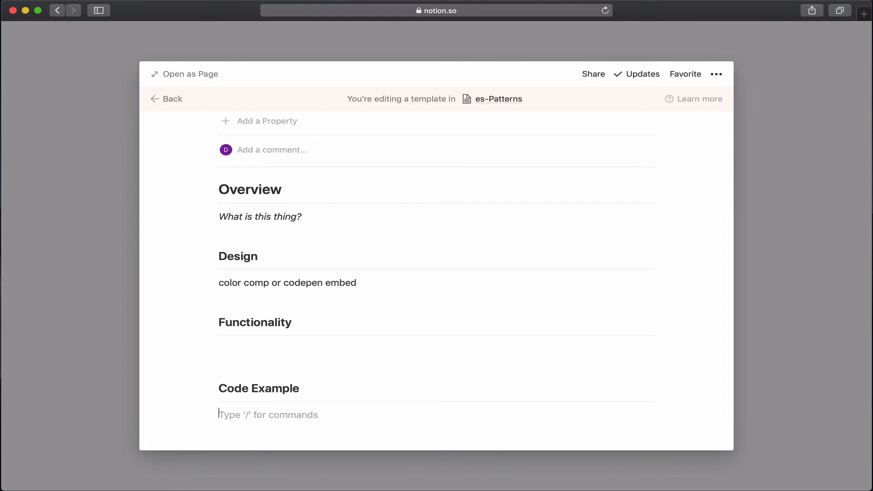
- Insert an HTML code block under the Code Example heading
scroll(437, 281, "down", 2)
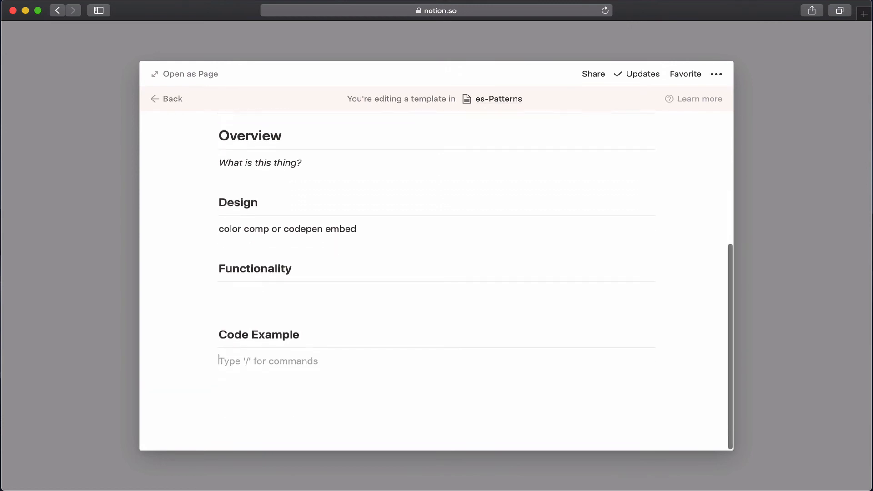
type("/co")
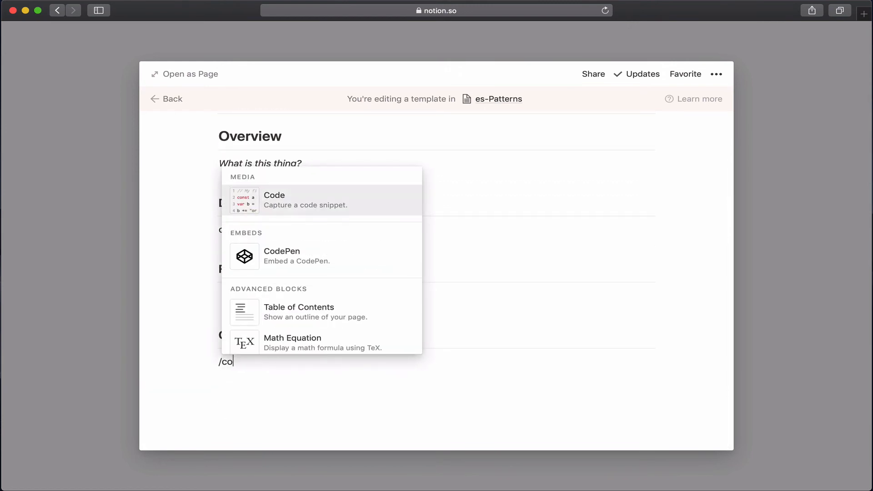
key("Return")
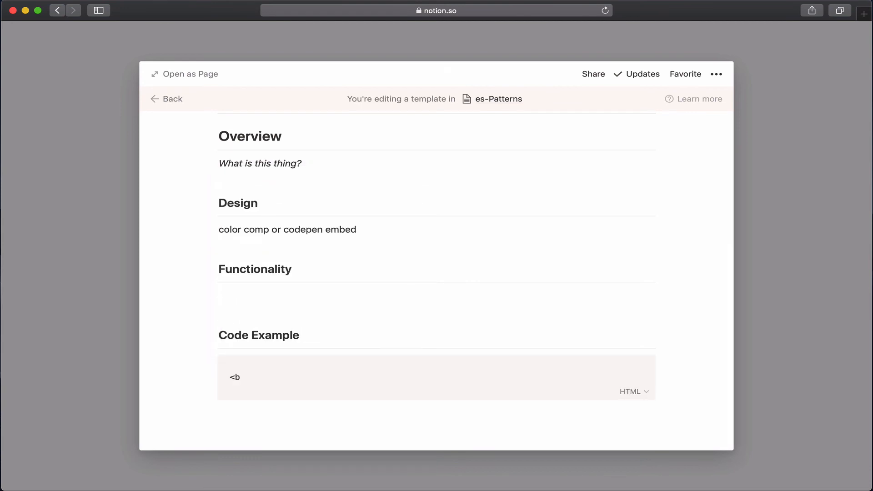
- Try out the code block with a sample pair of HTML body tags and clear the sample again
type("<body>")
key("Return")
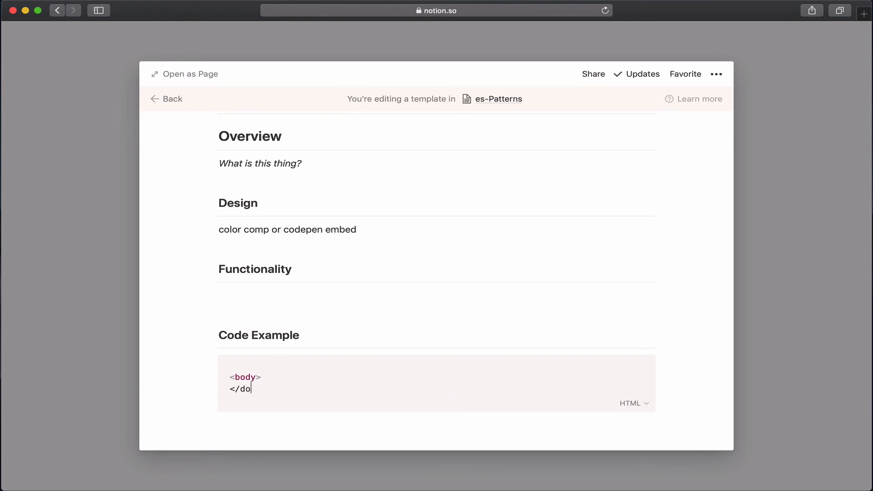
key("BackSpace")
key("BackSpace")
key("BackSpace")
key("BackSpace")
type("body>")
mouse_move(610, 366)
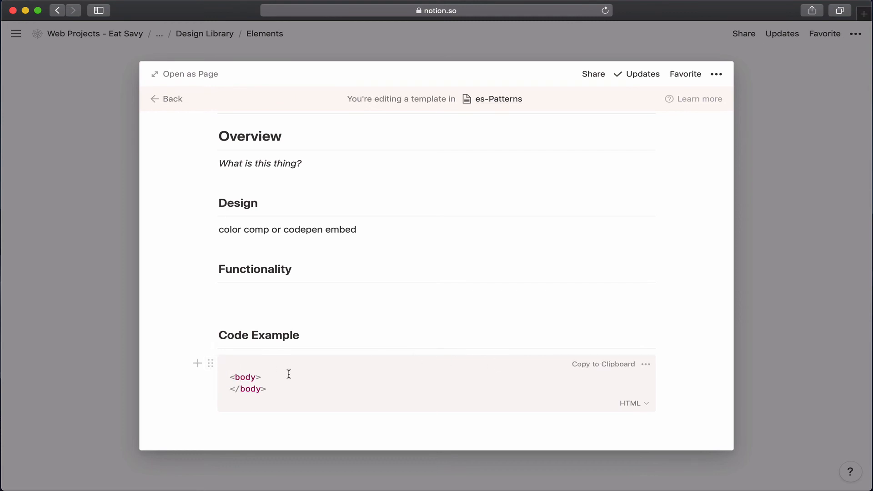
left_click_drag(266, 388, 224, 372)
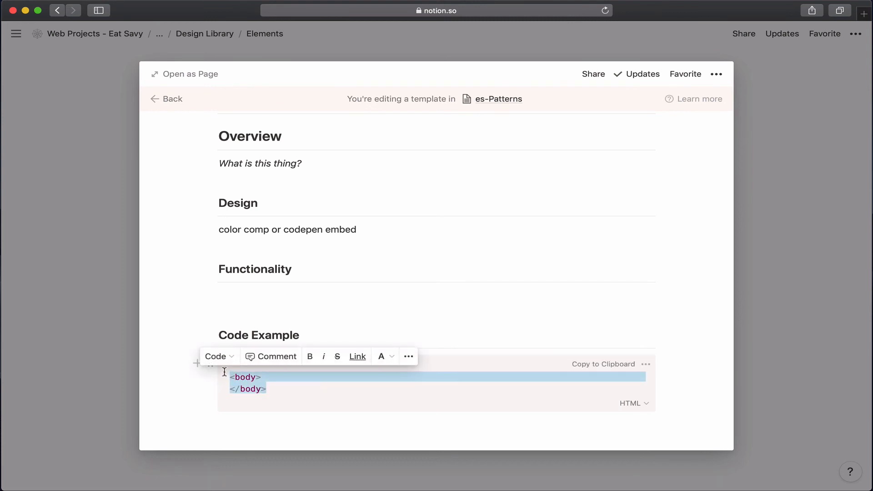
key("BackSpace")
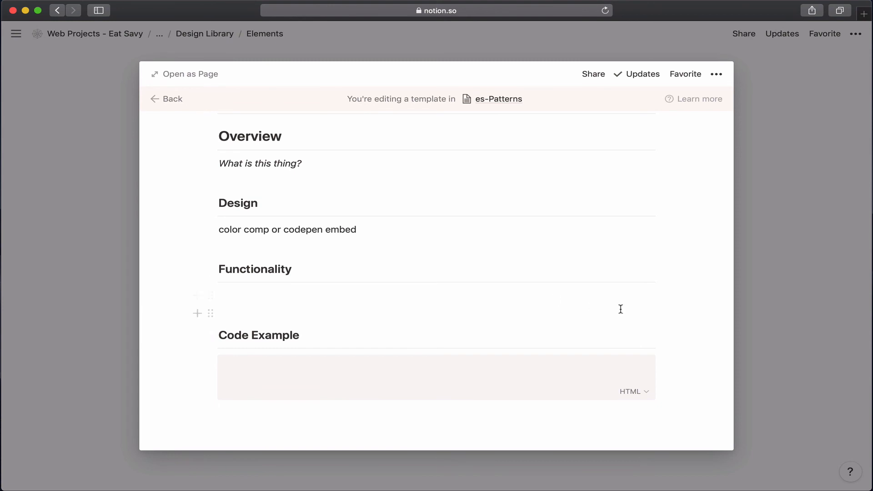
- Close the finished template and apply the Elements template to the existing button entry
scroll(621, 309, "up", 5)
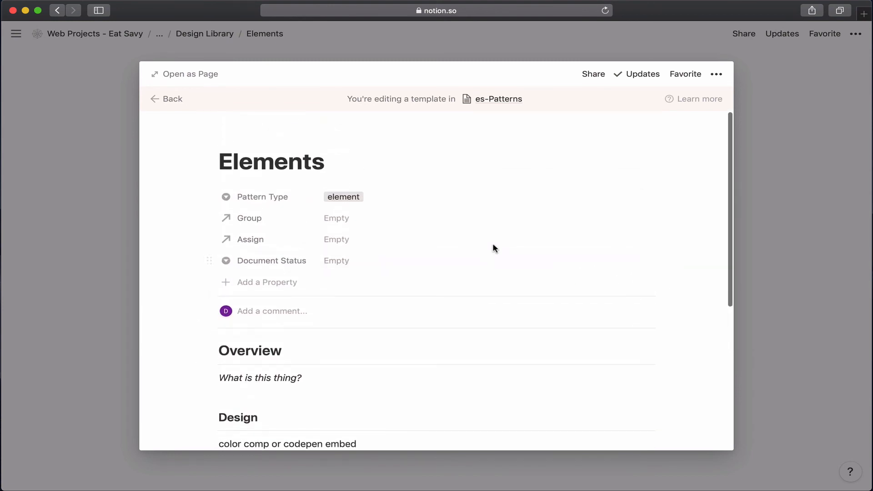
scroll(483, 230, "down", 5)
scroll(483, 230, "up", 5)
left_click(50, 216)
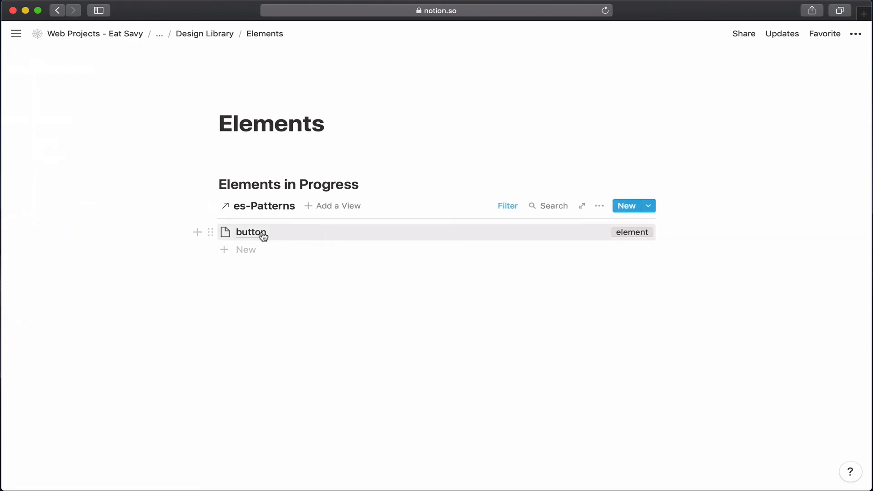
left_click(251, 232)
scroll(318, 337, "down", 1)
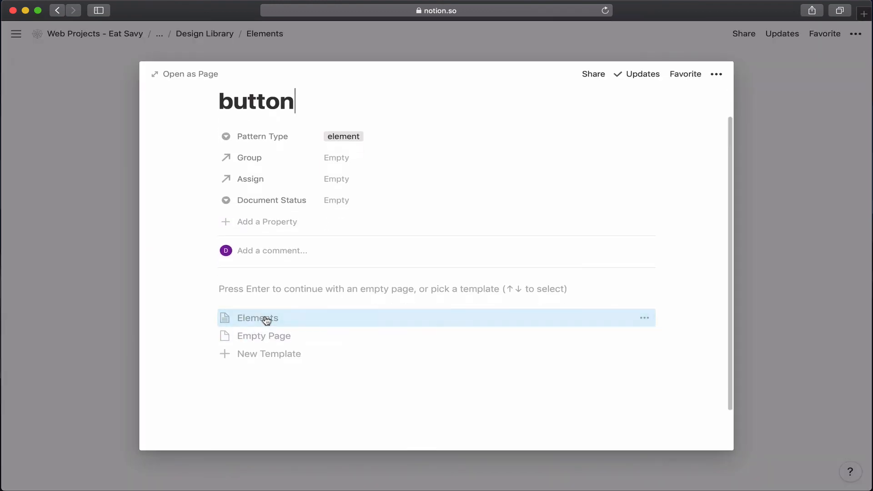
left_click(266, 319)
scroll(294, 326, "down", 4)
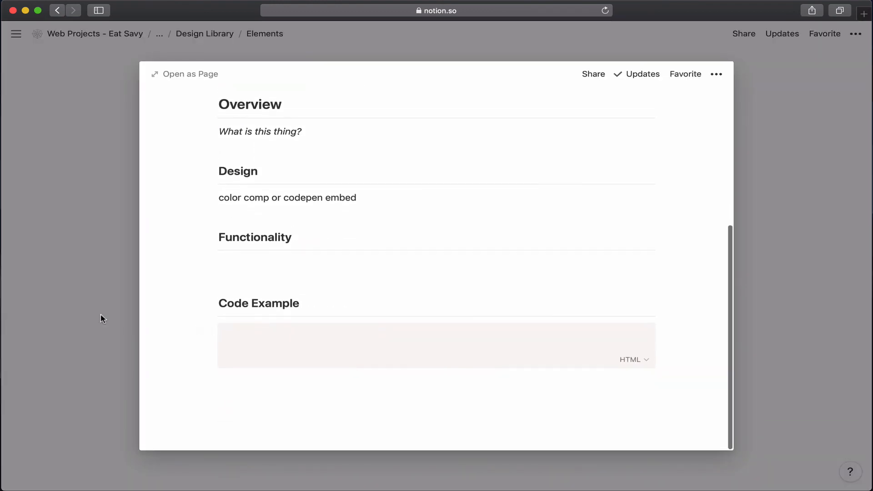
left_click(102, 318)
- Create a new es-Patterns entry named "input" and apply the Elements template to it
left_click(247, 250)
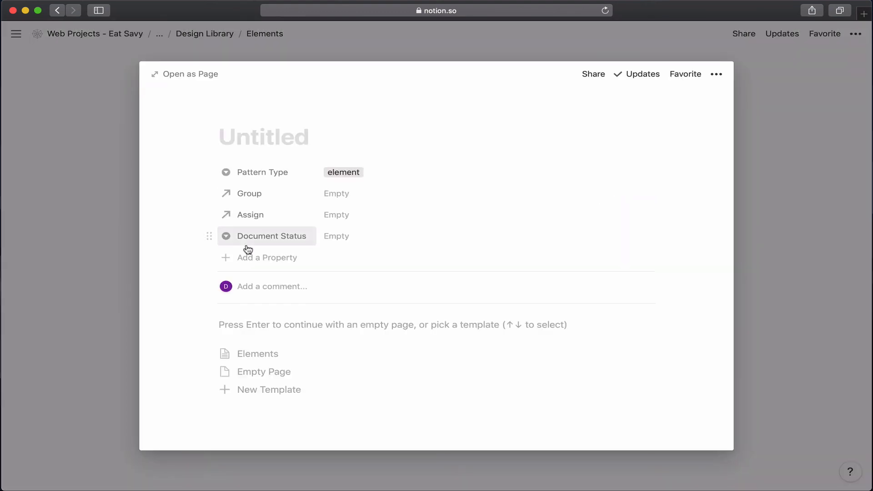
type("input")
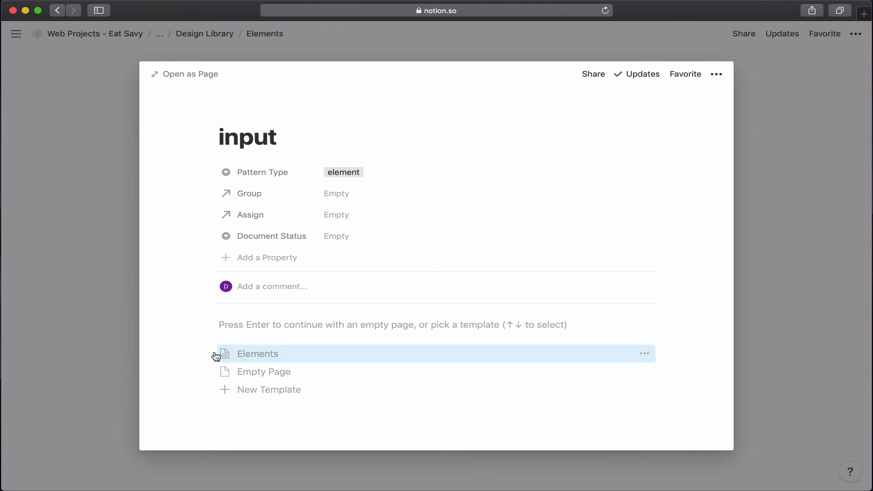
left_click(219, 354)
left_click(128, 341)
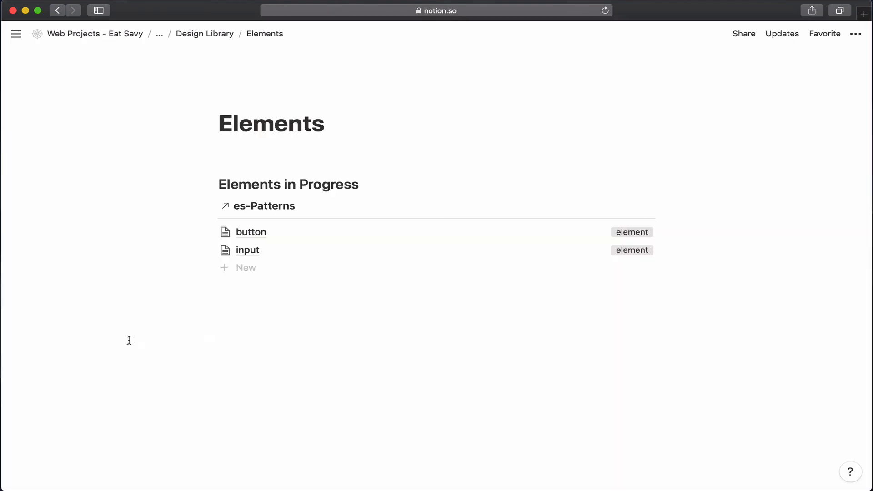
- Create a new es-Patterns entry named "tool tip" based on the Elements template
left_click(253, 269)
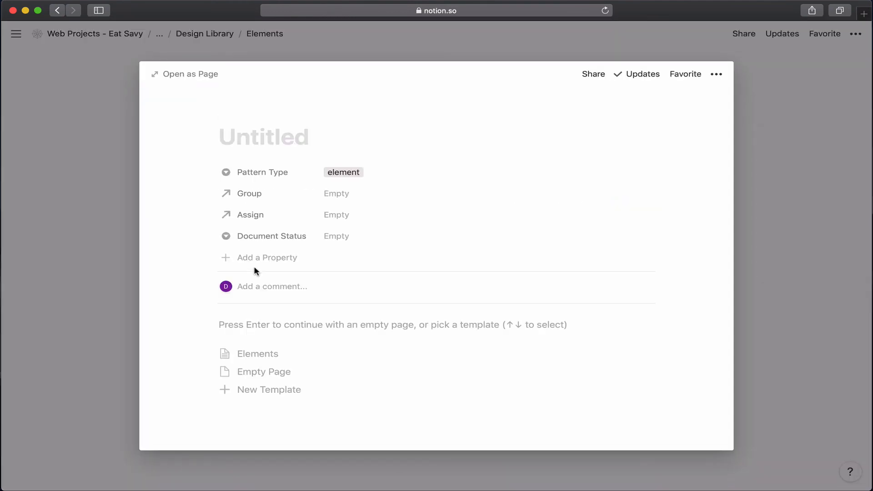
type("tool tu")
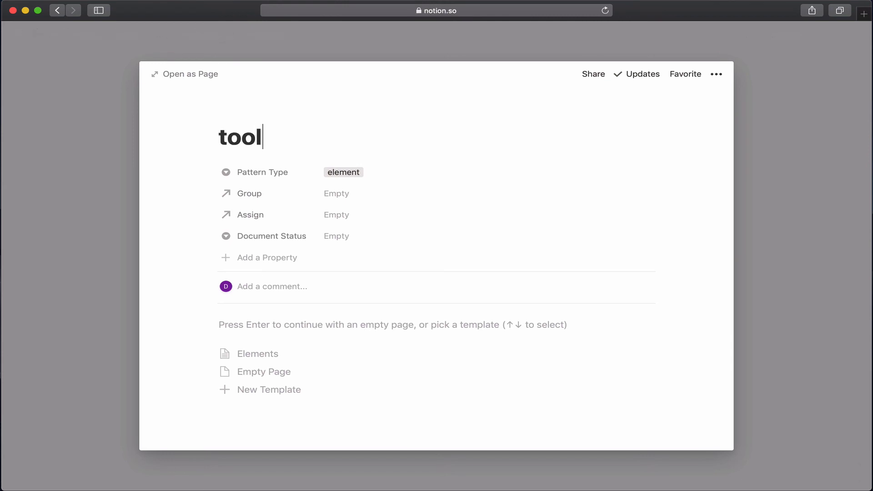
key("BackSpace")
key("BackSpace")
type("i")
key("BackSpace")
type("tip")
left_click(241, 359)
left_click(134, 355)
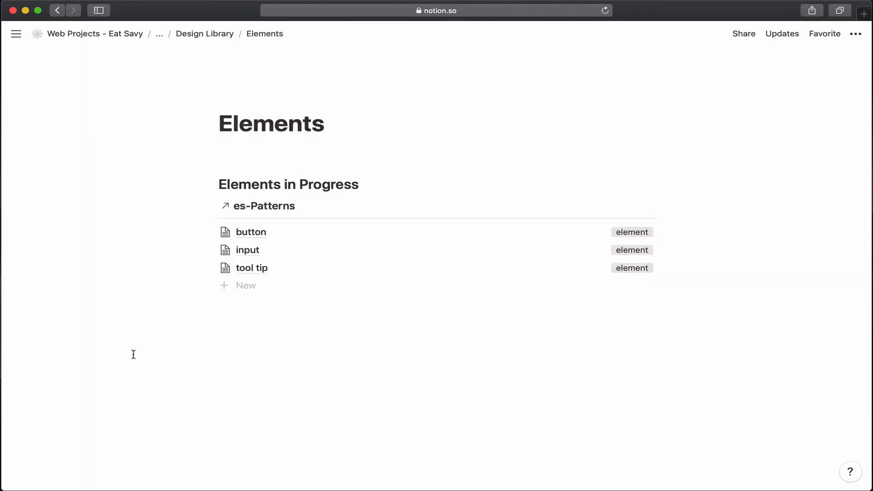
- Create a new es-Patterns entry named "Form Elements"
left_click(242, 291)
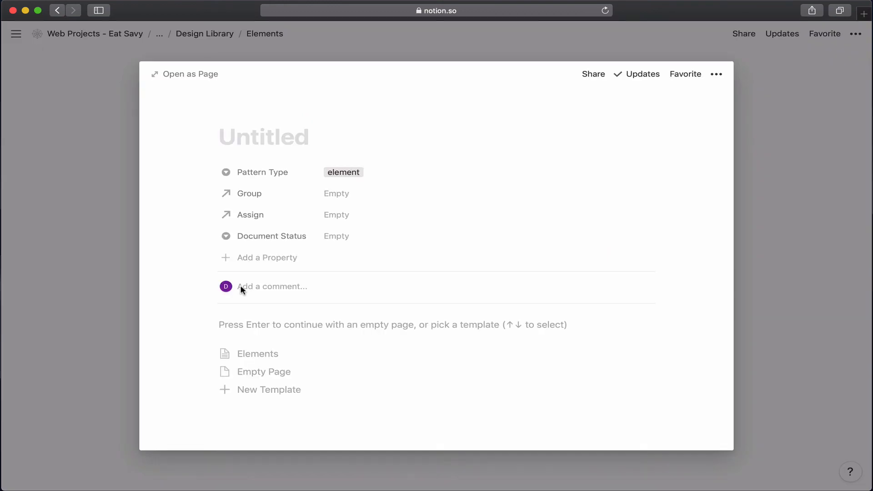
type("Form")
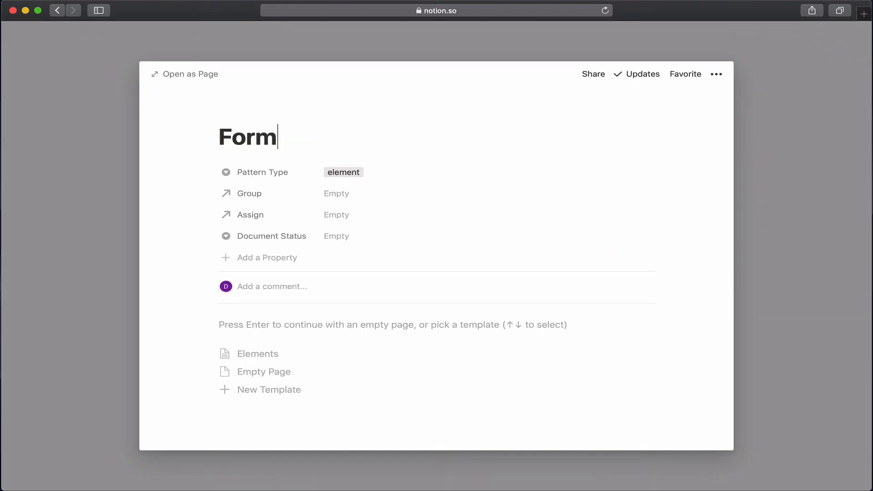
type(" Eleem")
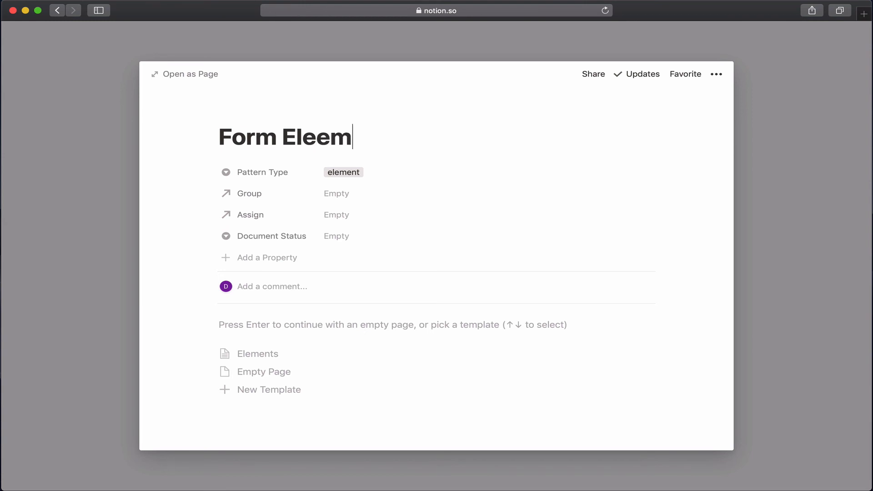
key("BackSpace")
key("BackSpace")
type("ments")
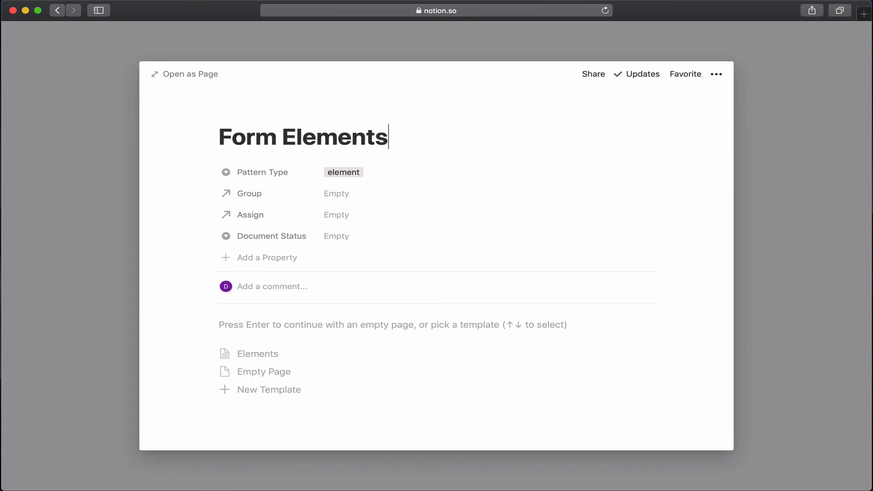
left_click(271, 355)
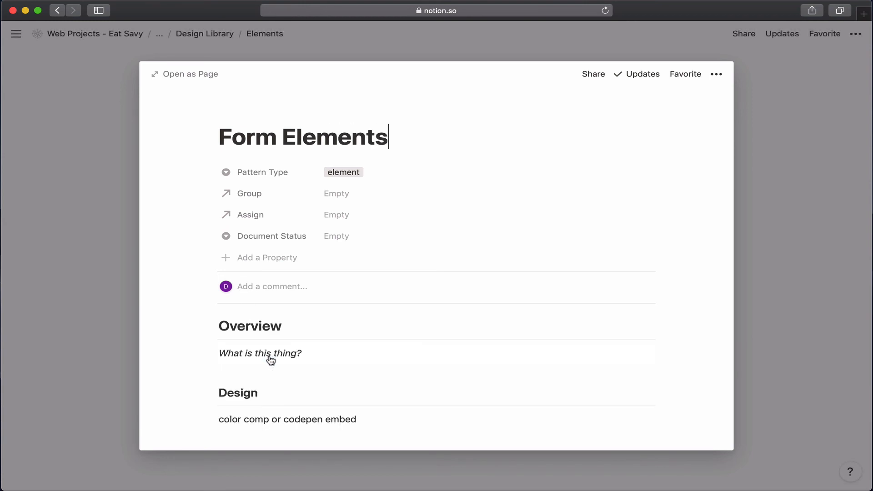
scroll(270, 356, "down", 5)
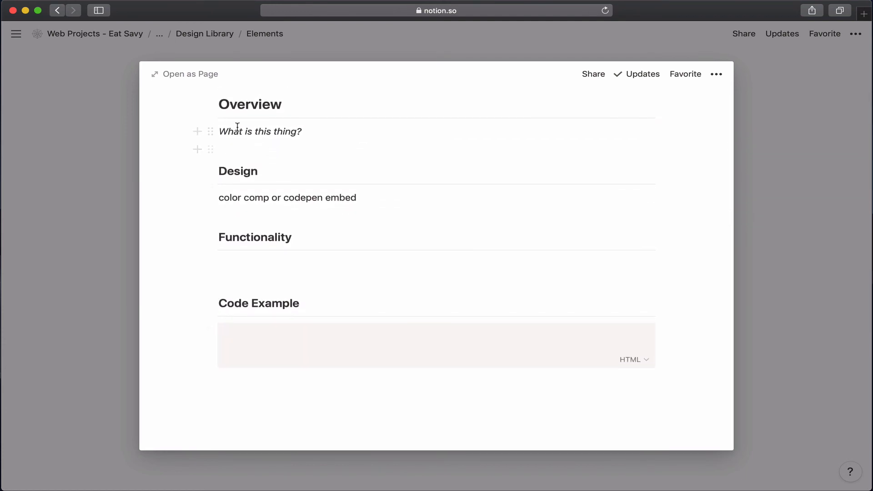
scroll(238, 130, "up", 5)
scroll(238, 132, "up", 2)
key("super+z")
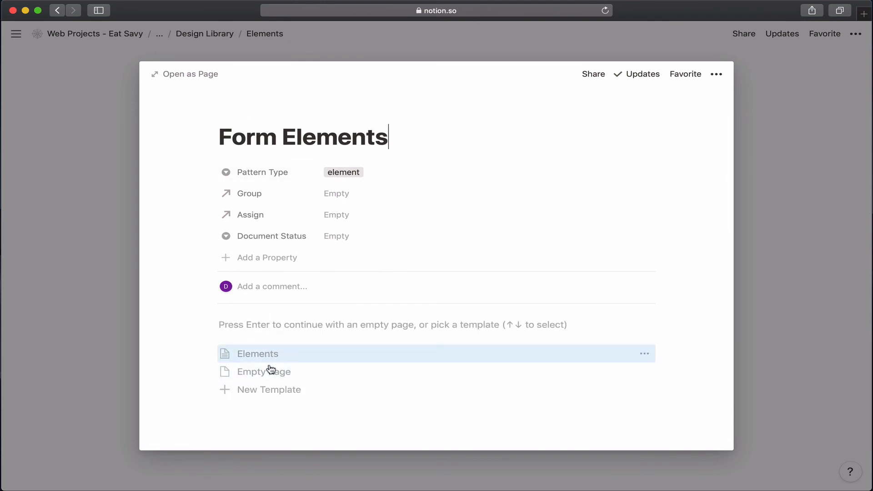
- Create a new es-Patterns template named "Element Group" with its Pattern Type set to element
left_click(273, 387)
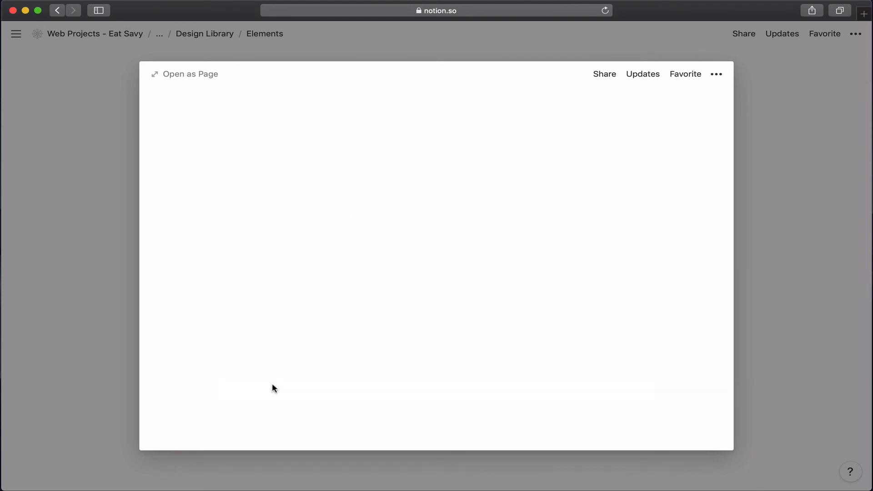
type("Elemen")
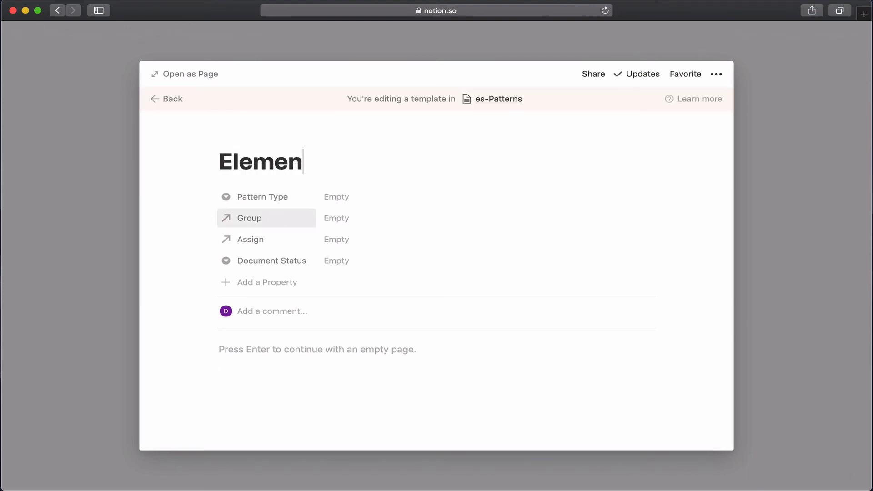
type("t Group")
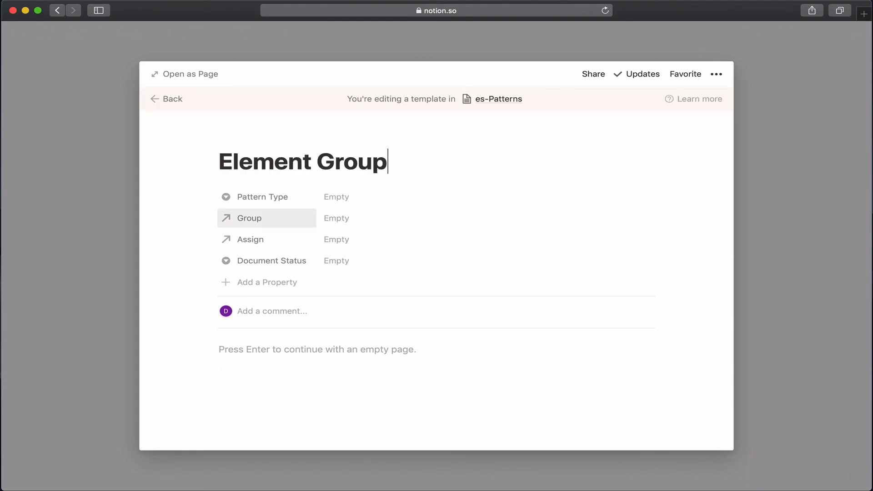
left_click(337, 197)
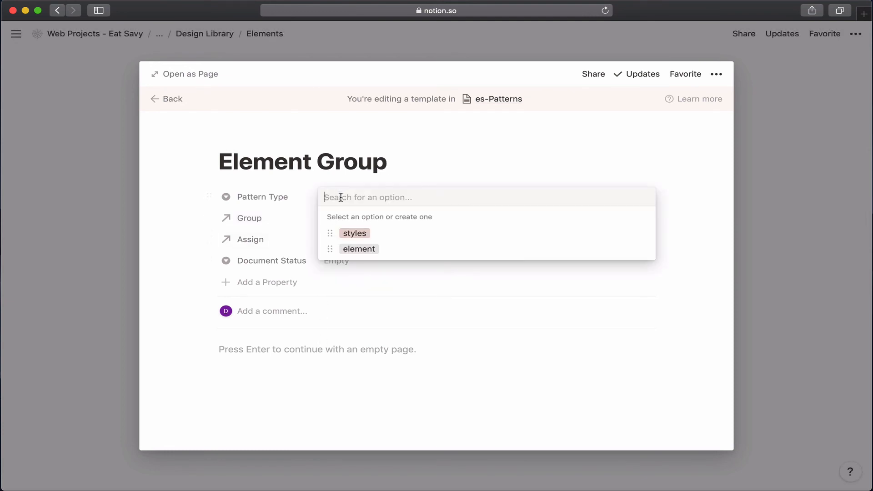
left_click(349, 248)
- Add a second-level "Overview" heading with a divider and blank space beneath it in the Element Group template
left_click(273, 347)
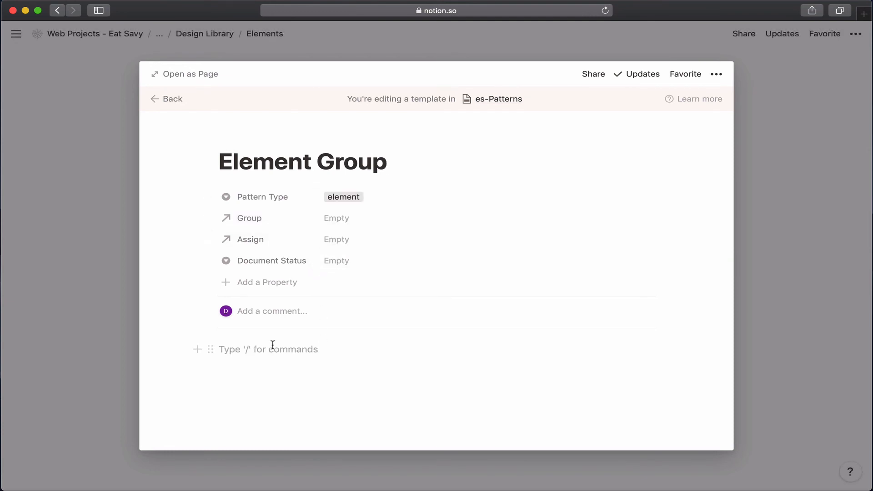
type("## Ov")
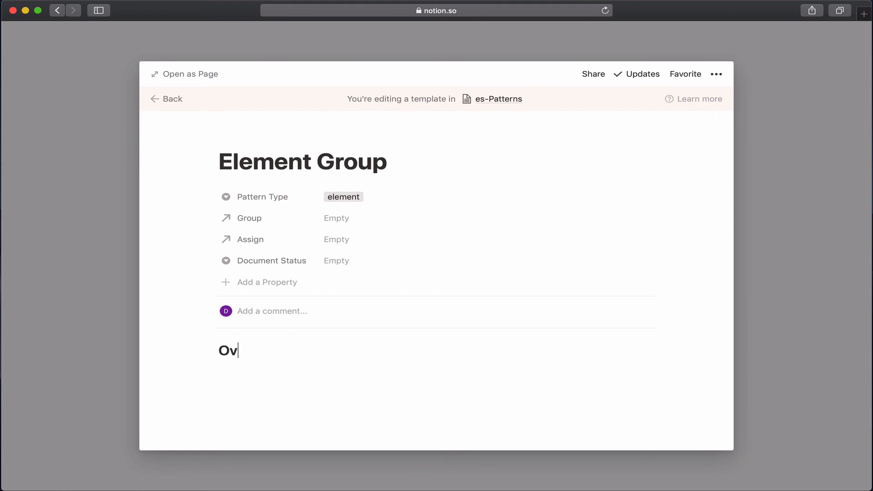
type("erview")
key("Return")
type("--")
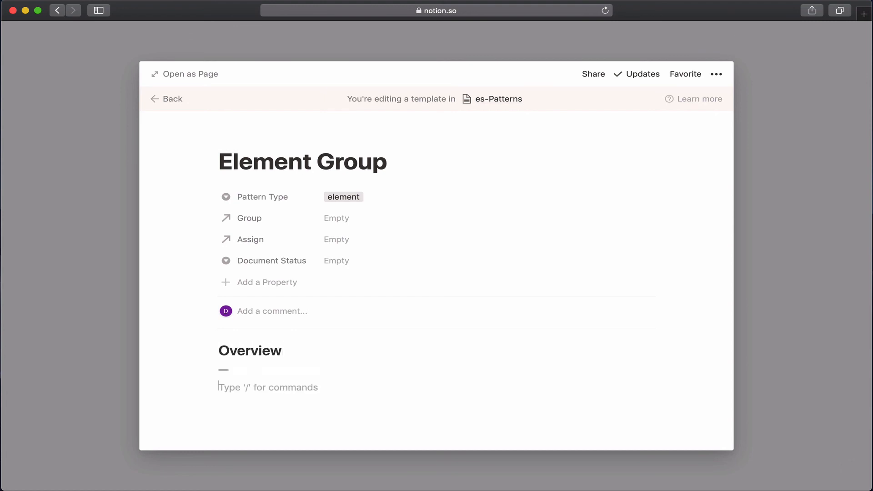
type("-")
key("Return")
key("Return")
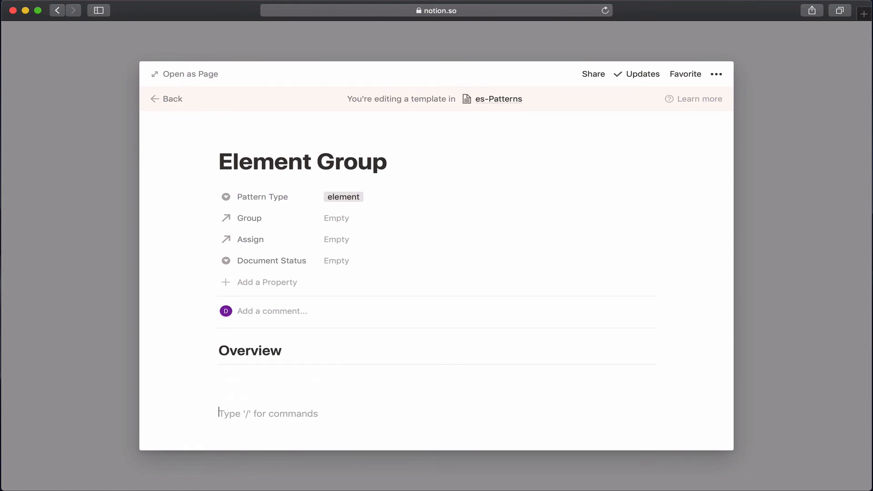
- Add "Elements" below the Overview section and format it as a third-level heading
type("Elements")
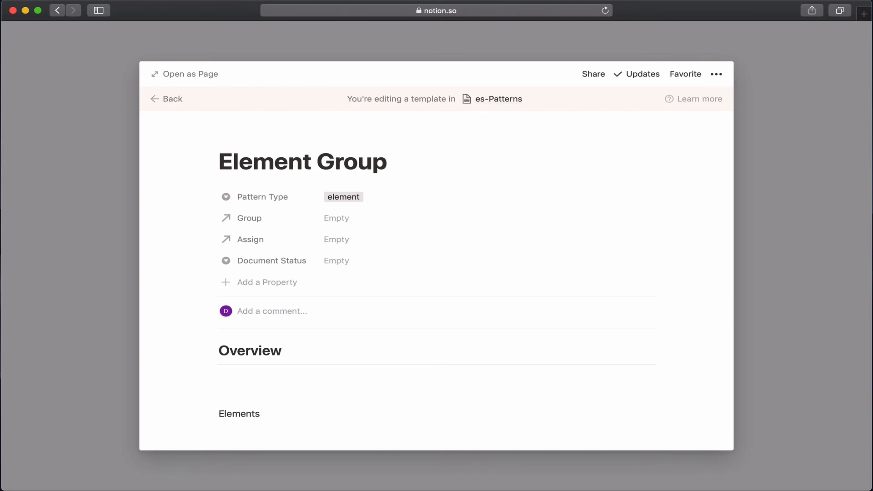
key("Return")
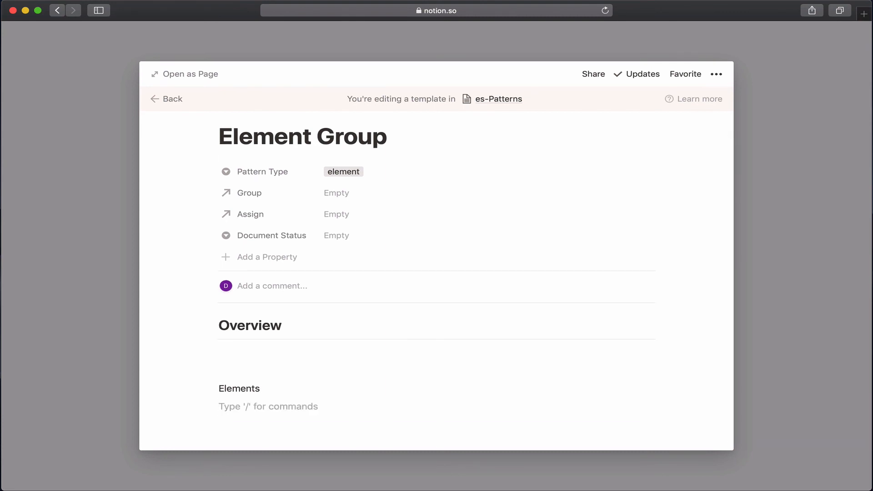
key("Up")
type("###")
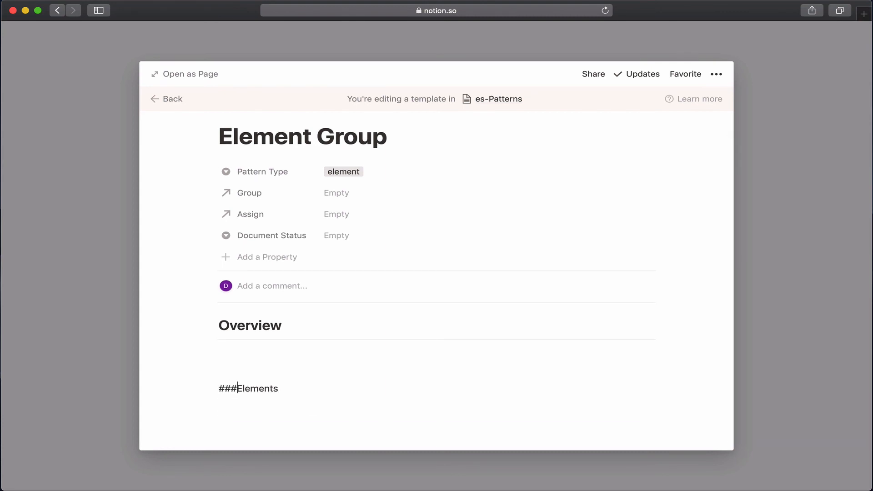
- Insert a linked database of es-Patterns directly under the Elements heading
key("Down")
type("/")
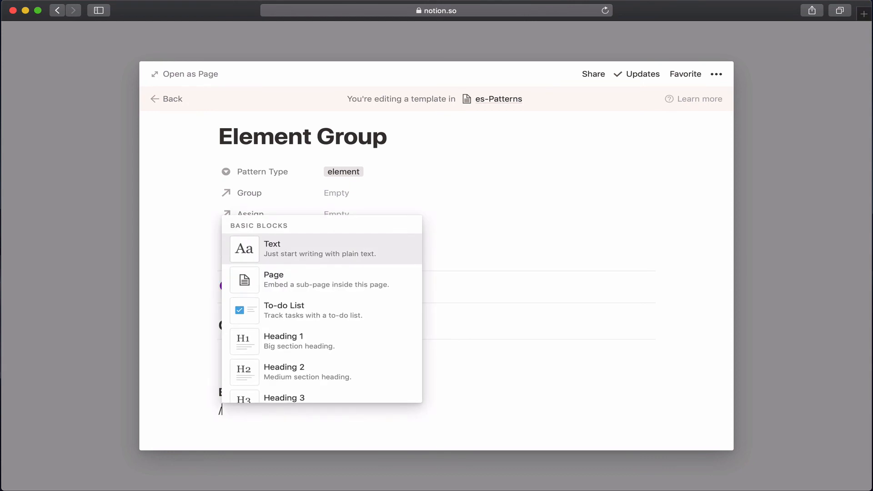
type("link")
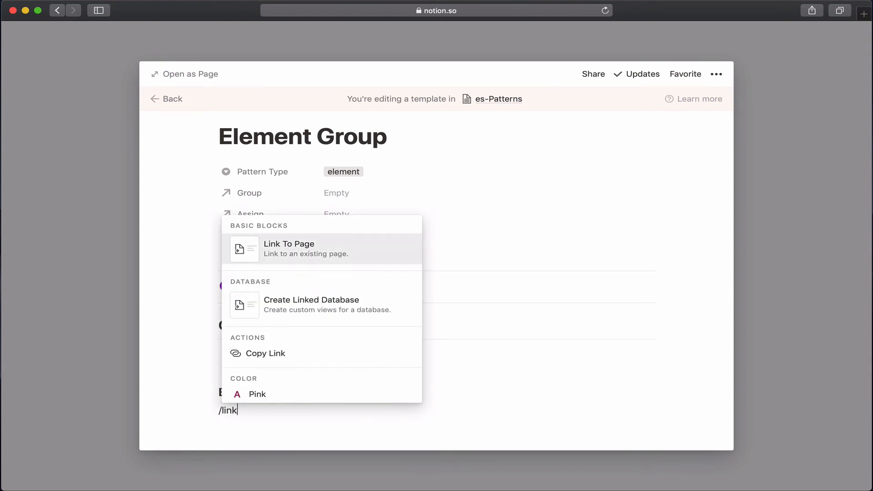
key("Down")
key("Return")
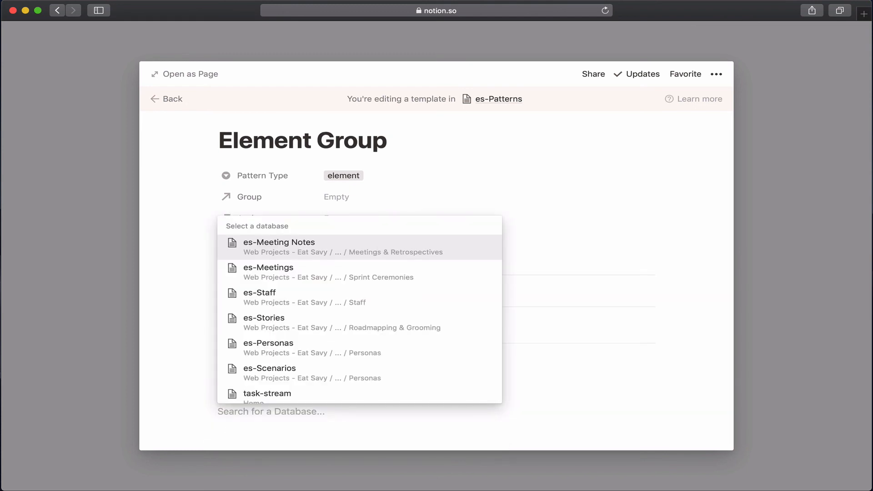
type("patter")
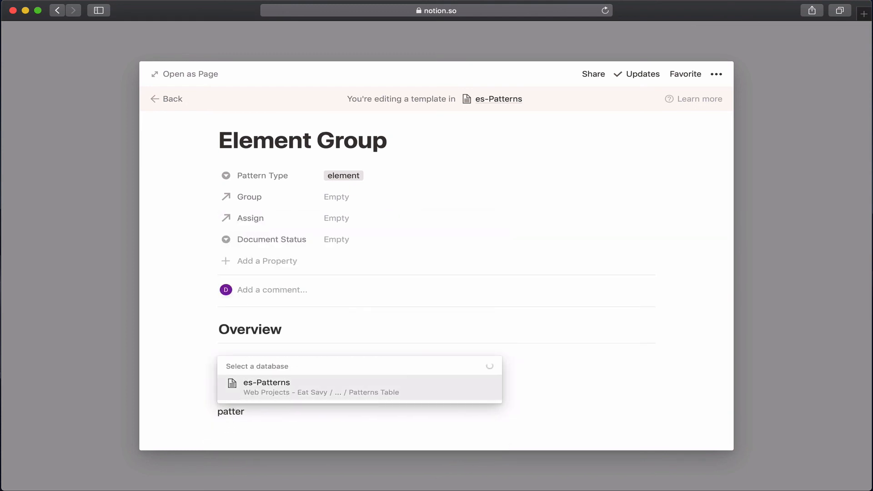
key("Return")
scroll(285, 329, "down", 4)
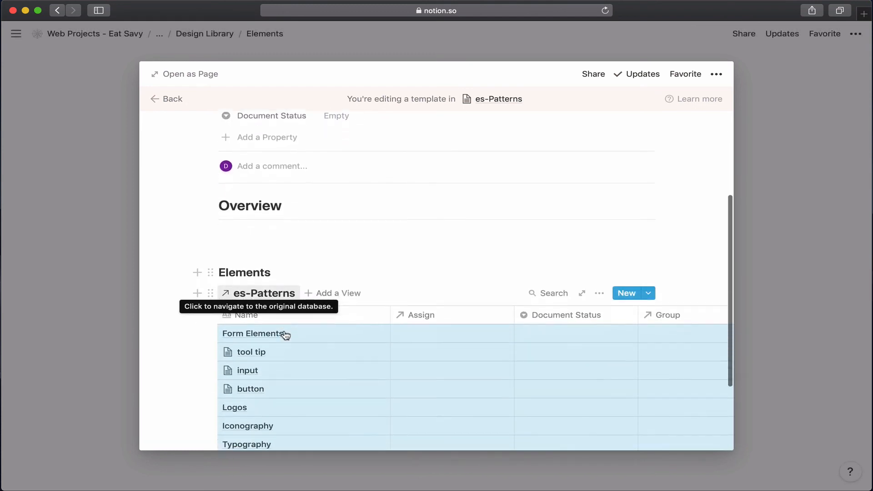
- Add a List view to the linked es-Patterns database in the template
left_click(598, 232)
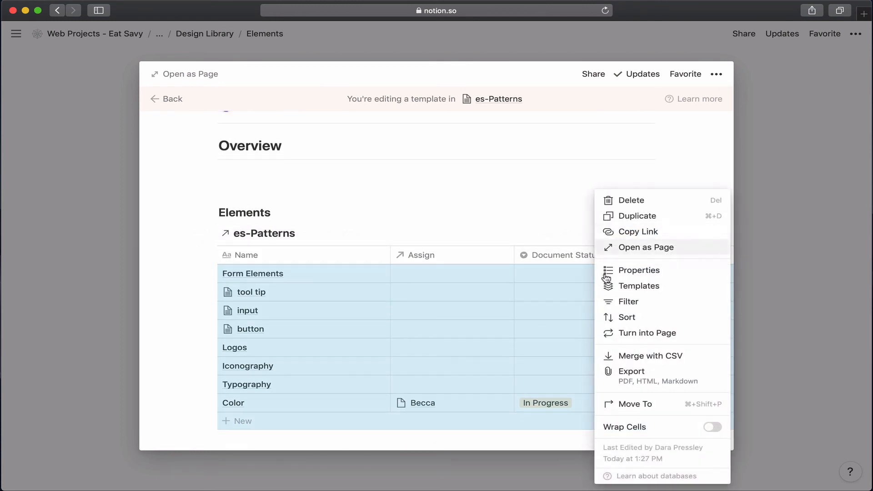
left_click(371, 223)
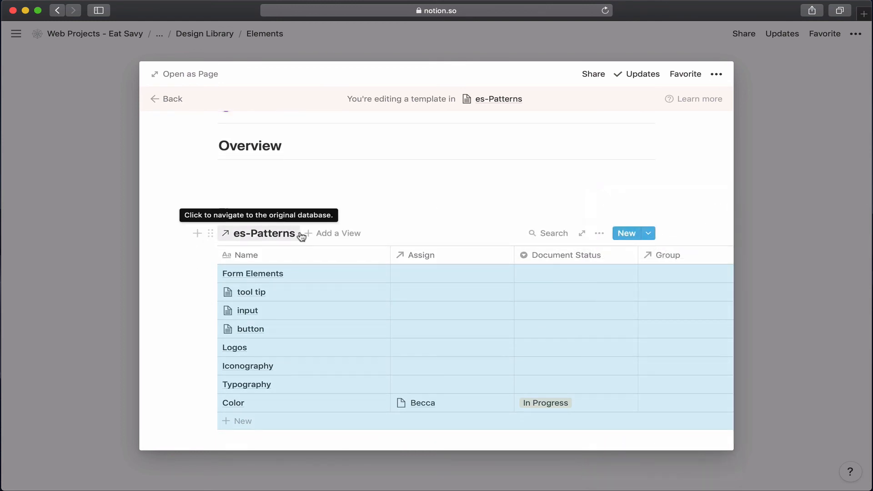
left_click(328, 236)
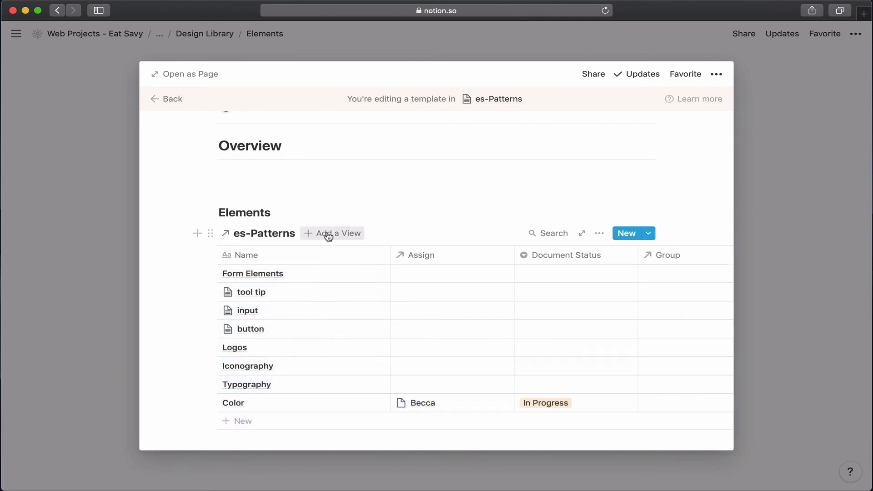
left_click(328, 234)
left_click(326, 384)
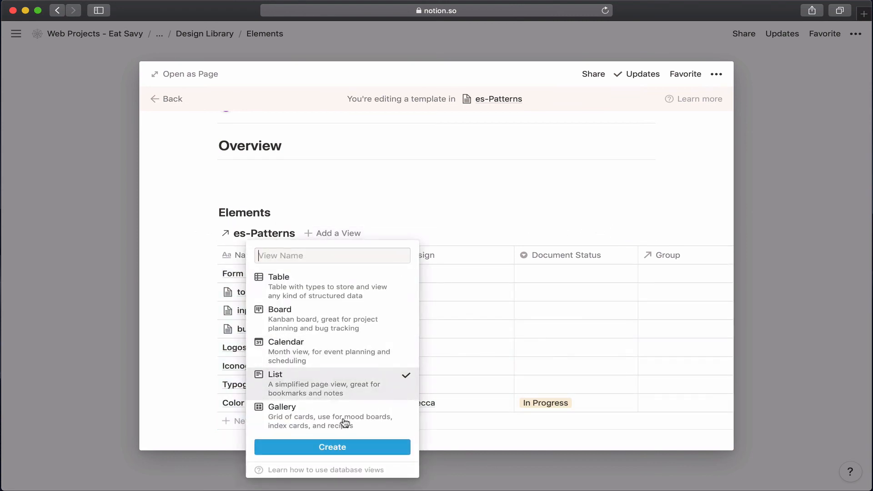
left_click(364, 456)
- Delete the linked es-Patterns database's original Table view so only the List view is left
scroll(364, 364, "down", 2)
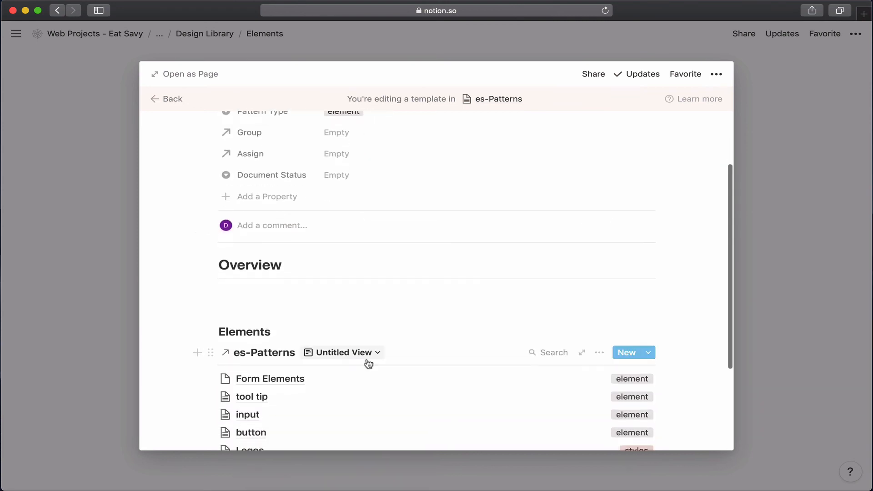
left_click(376, 356)
left_click(398, 374)
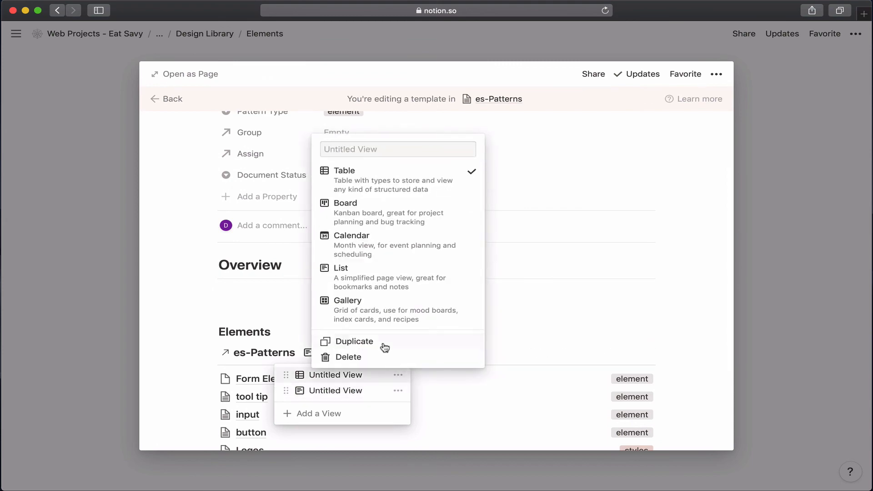
left_click(381, 359)
left_click(423, 269)
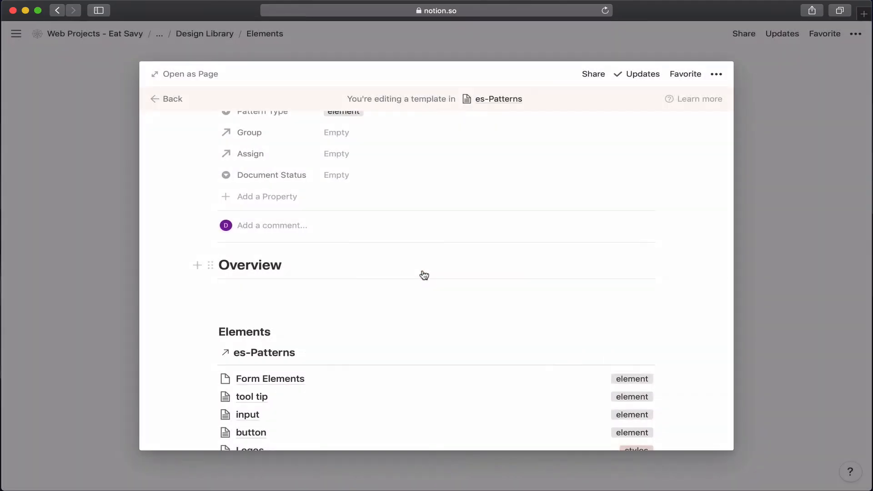
- Add a filter to the linked es-Patterns list using the Group property with the Contains condition, leaving the page unselected
scroll(484, 351, "down", 1)
scroll(484, 345, "down", 1)
left_click(597, 286)
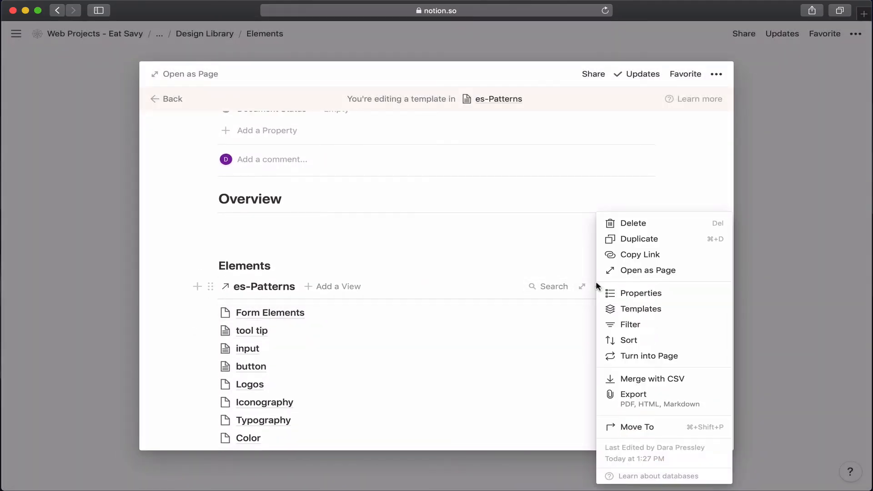
left_click(609, 325)
left_click(433, 380)
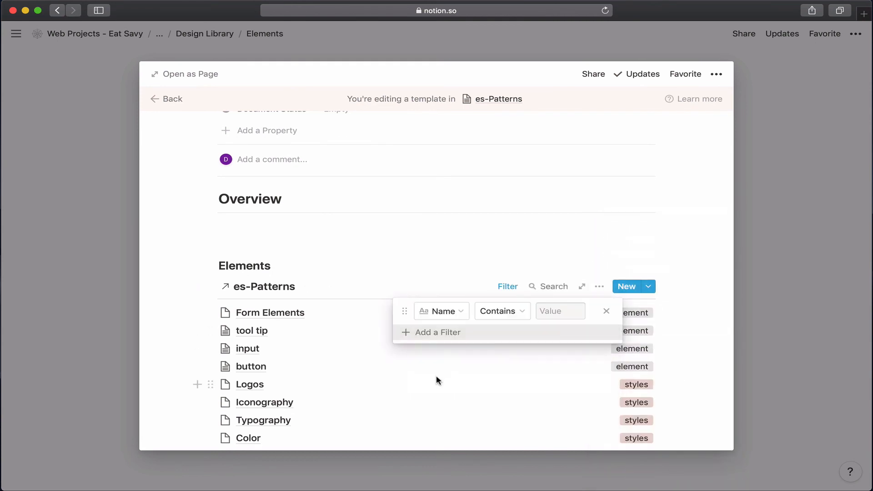
left_click(450, 317)
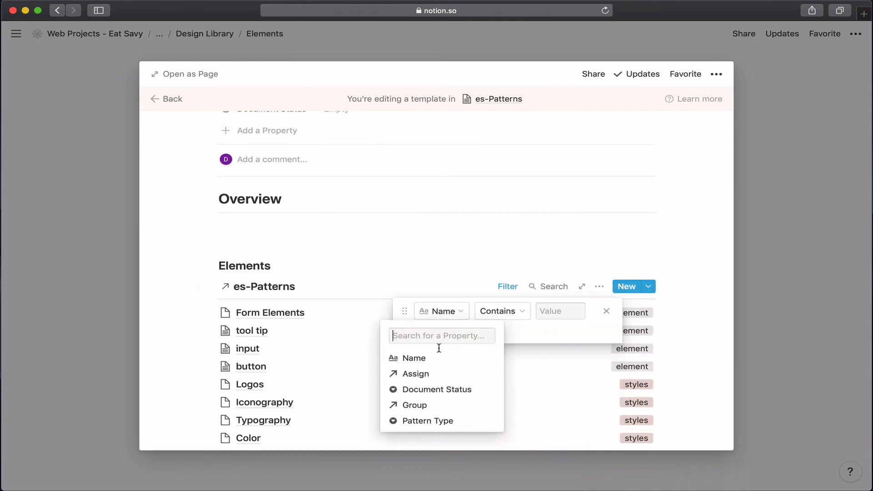
left_click(431, 406)
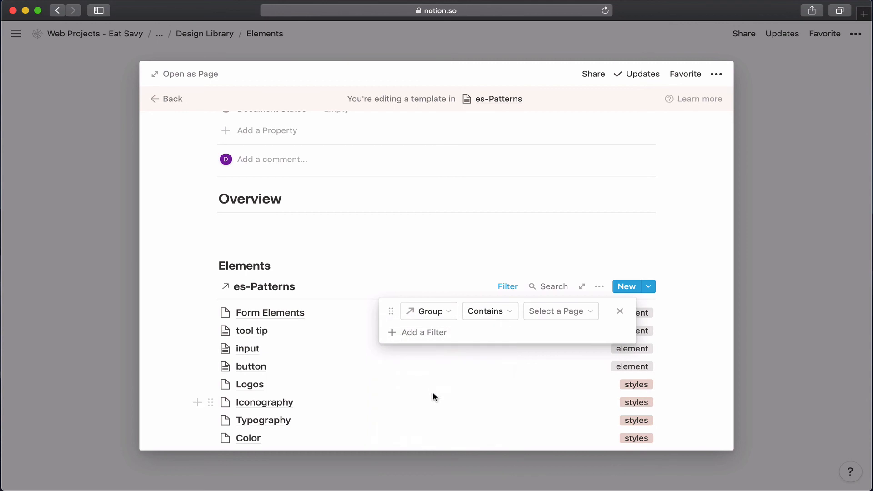
- Add the italic note "Filter by element group" between the Elements heading and the linked es-Patterns list in the template
left_click(320, 267)
left_click(319, 267)
key("Return")
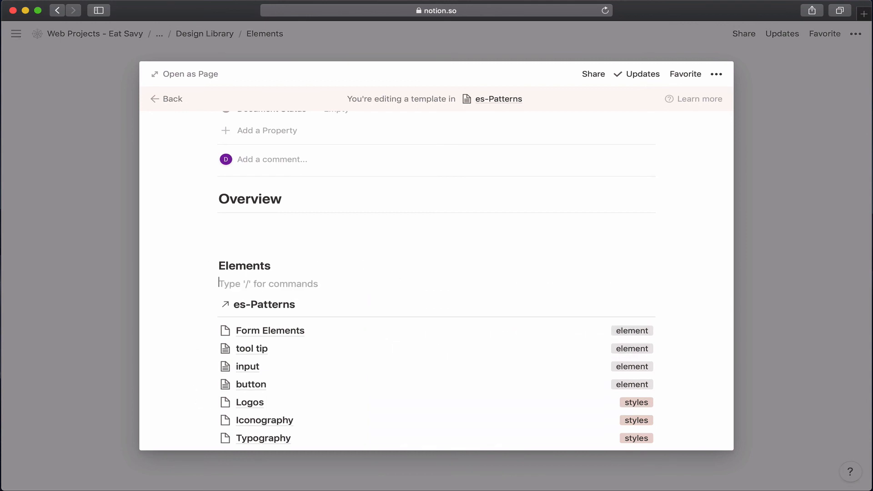
type("//")
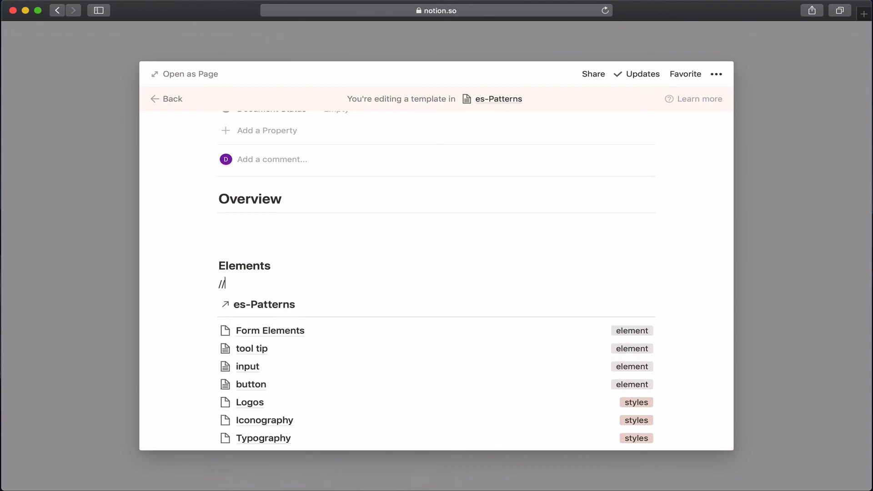
key("BackSpace")
key("BackSpace")
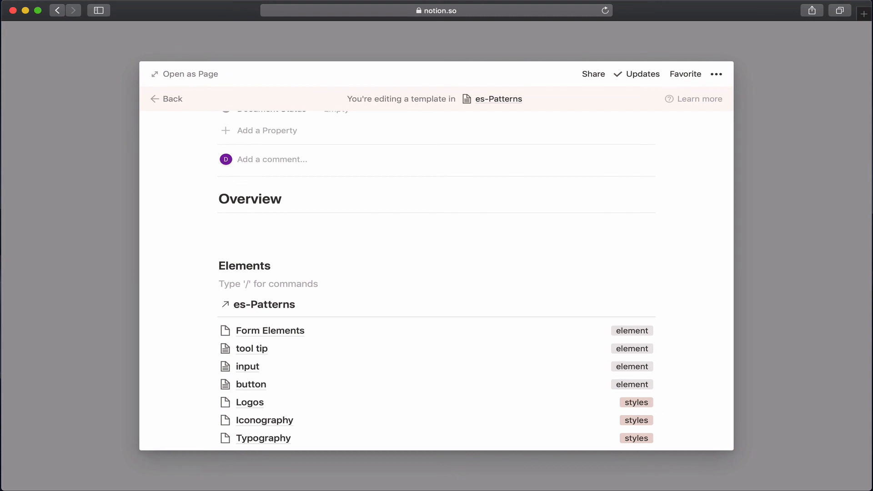
key("super+i")
type("Filter by elem")
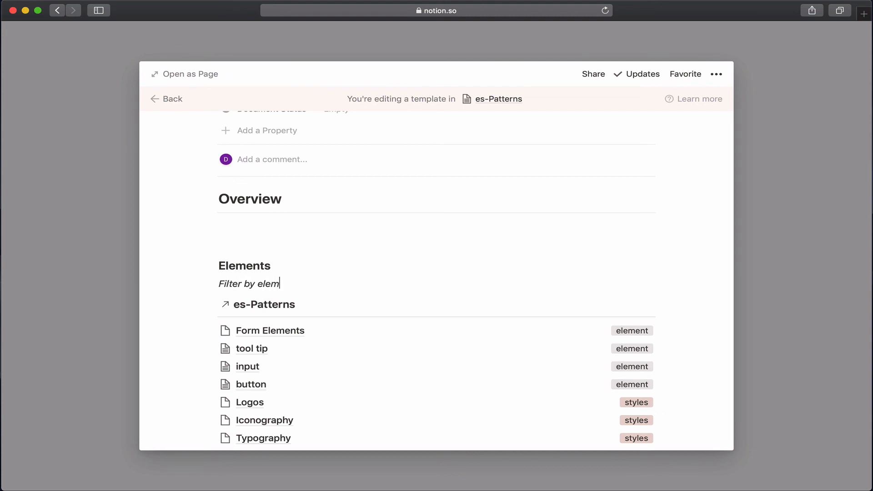
type("ent group")
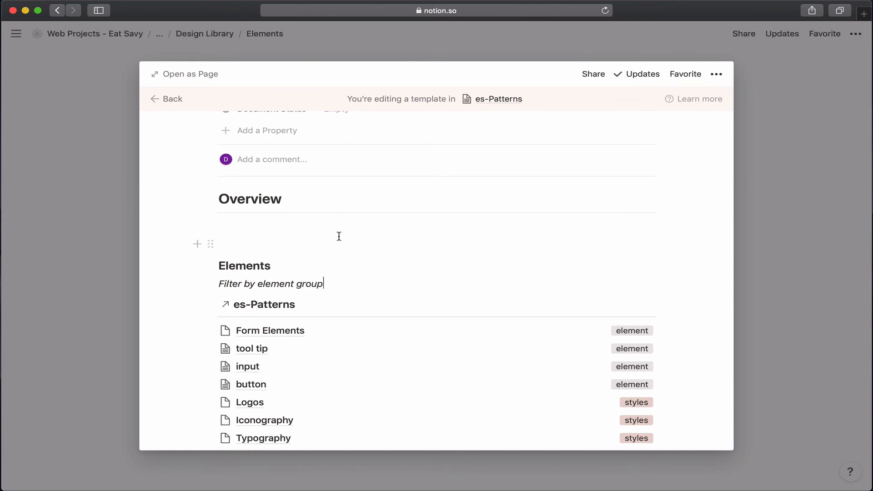
scroll(339, 236, "down", 2)
scroll(340, 236, "up", 5)
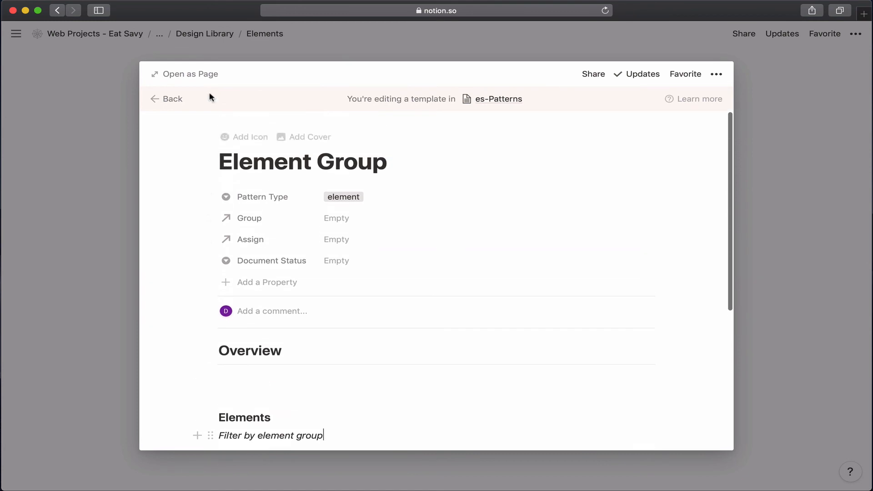
- Leave the template editor and apply the Element Group template to the Form Elements page
left_click(171, 97)
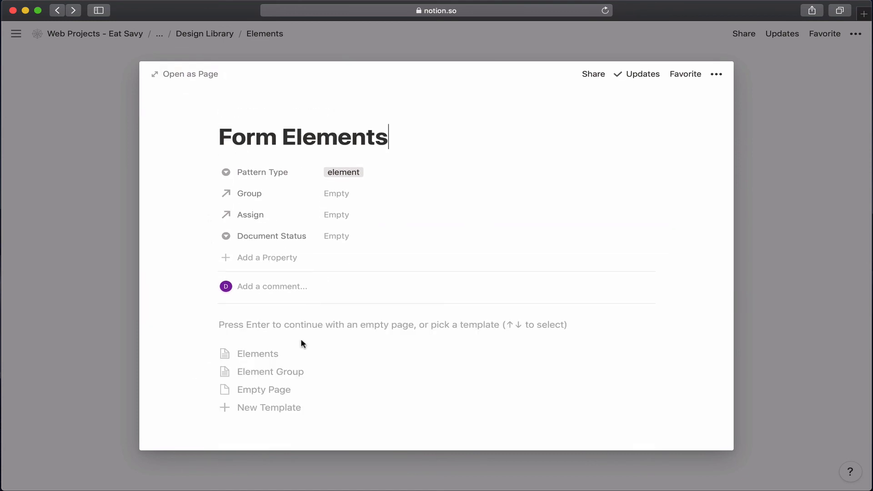
left_click(267, 372)
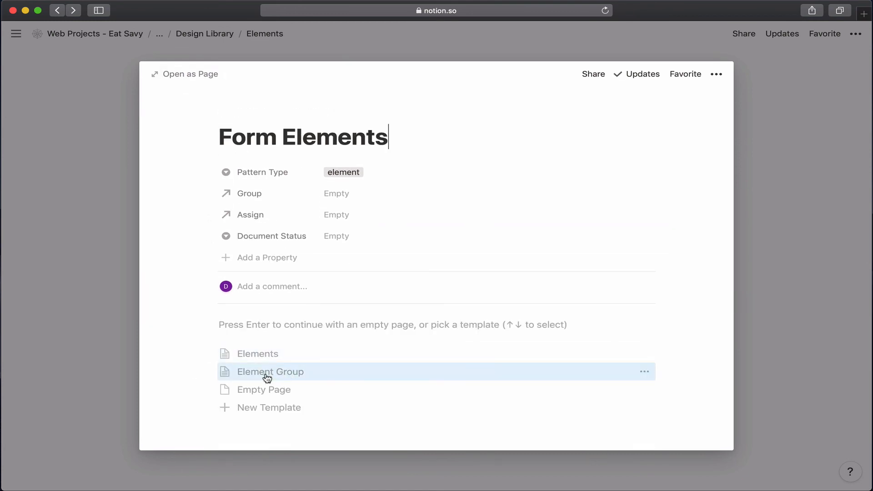
scroll(267, 378, "down", 3)
scroll(267, 379, "down", 2)
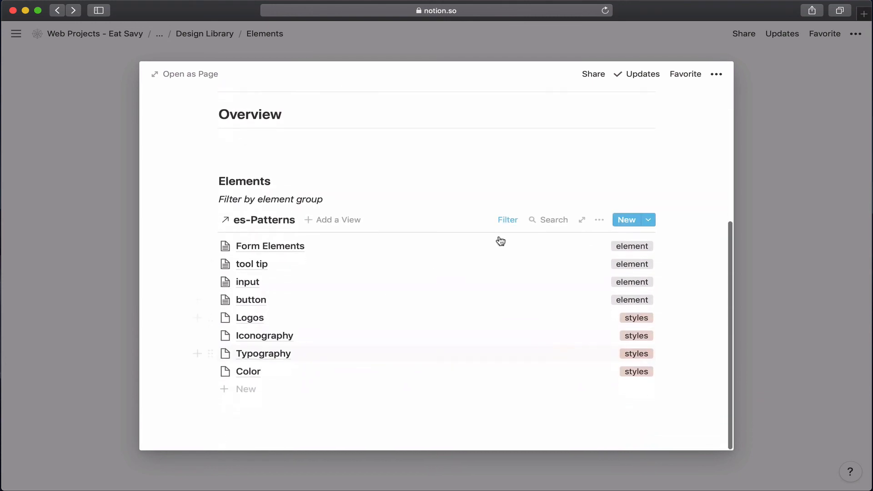
- Set the Group filter on the Form Elements page's es-Patterns list to contain Form Elements, and close the page
left_click(514, 220)
left_click(540, 246)
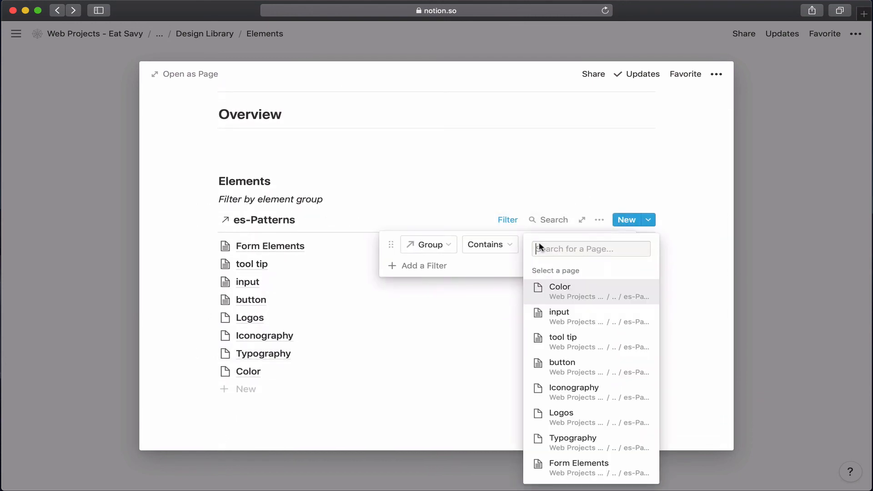
type("fo")
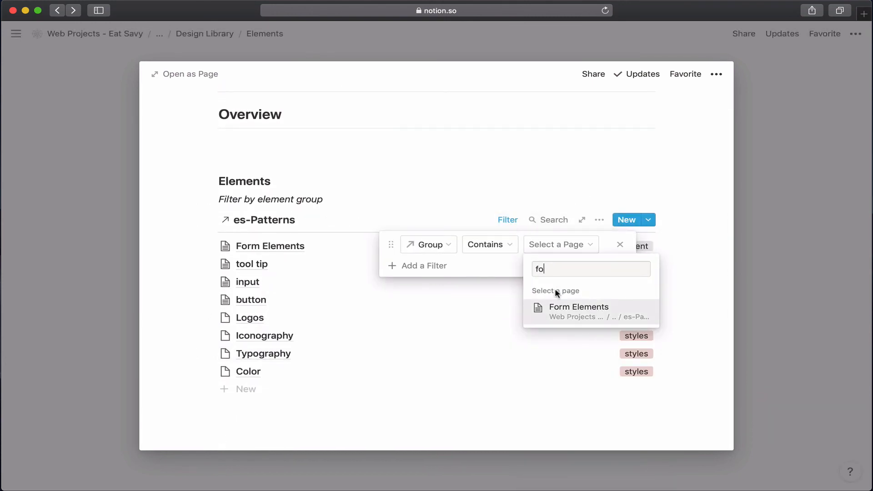
left_click(552, 303)
left_click(477, 173)
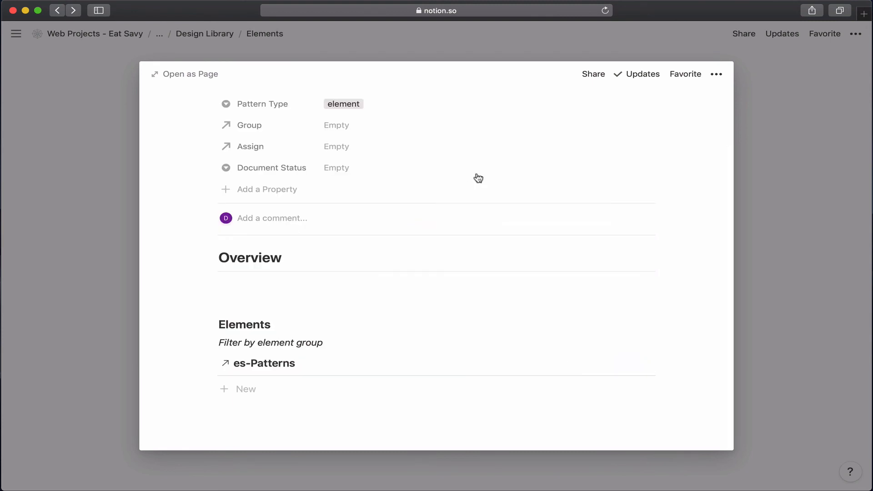
left_click(89, 228)
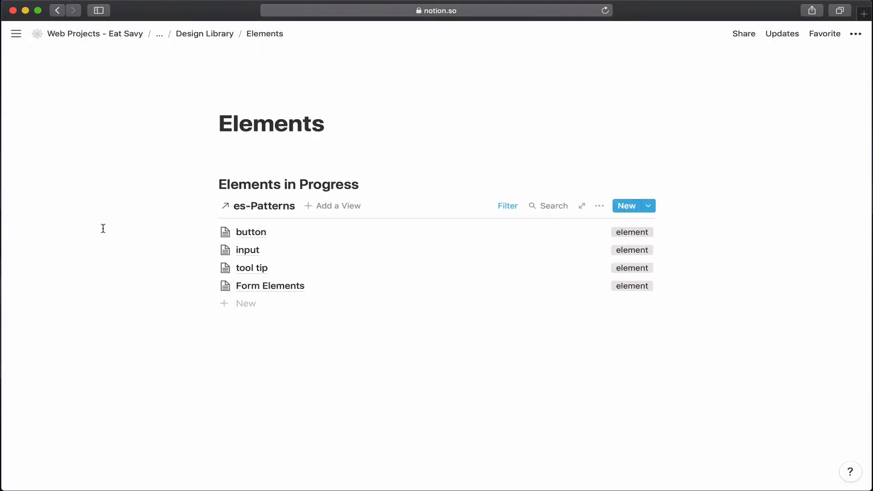
- Set the input entry's Group property to Form Elements and close the entry
left_click(249, 251)
left_click(357, 197)
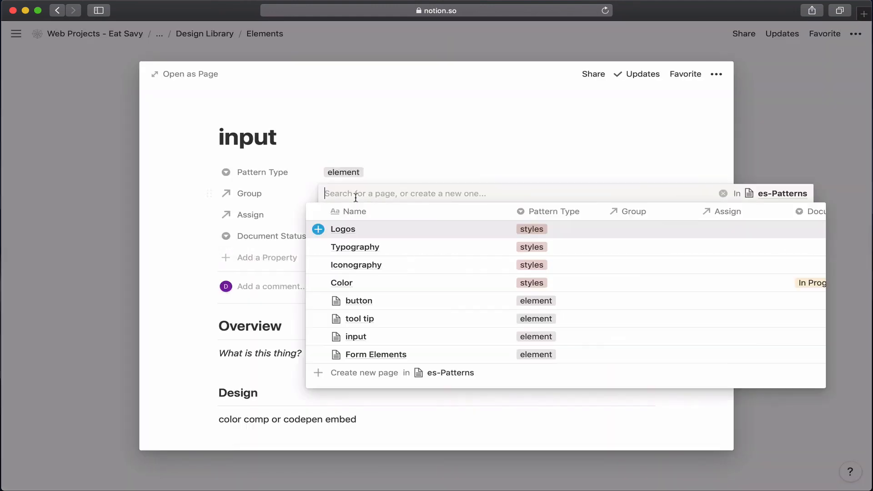
type("Fo")
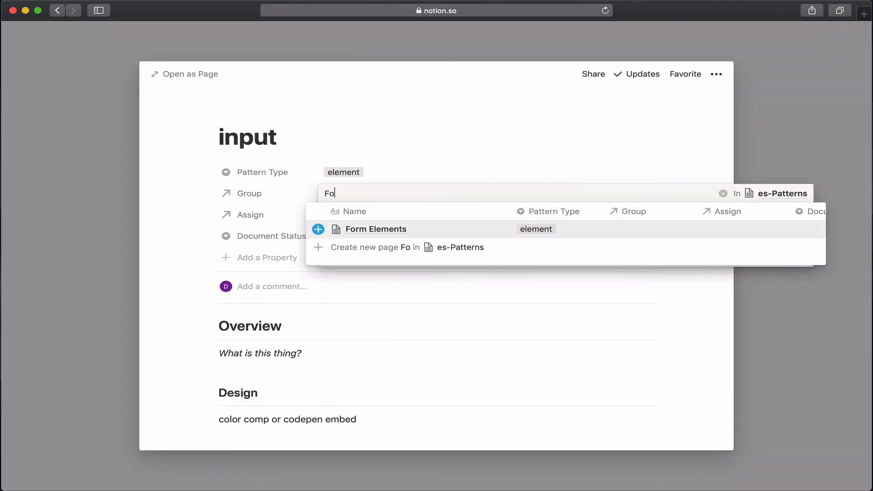
left_click(318, 229)
left_click(176, 214)
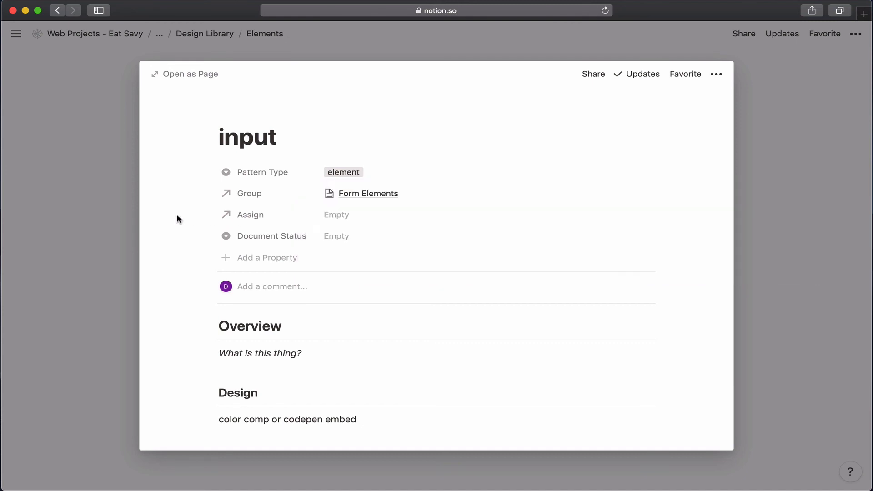
scroll(214, 234, "down", 3)
left_click(135, 240)
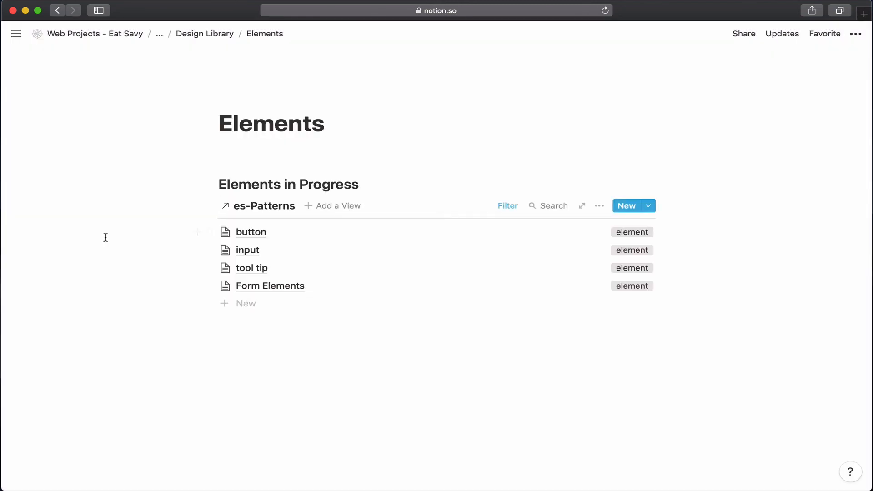
- Add a second filter to the Elements in Progress list requiring the Group property to be empty
left_click(507, 209)
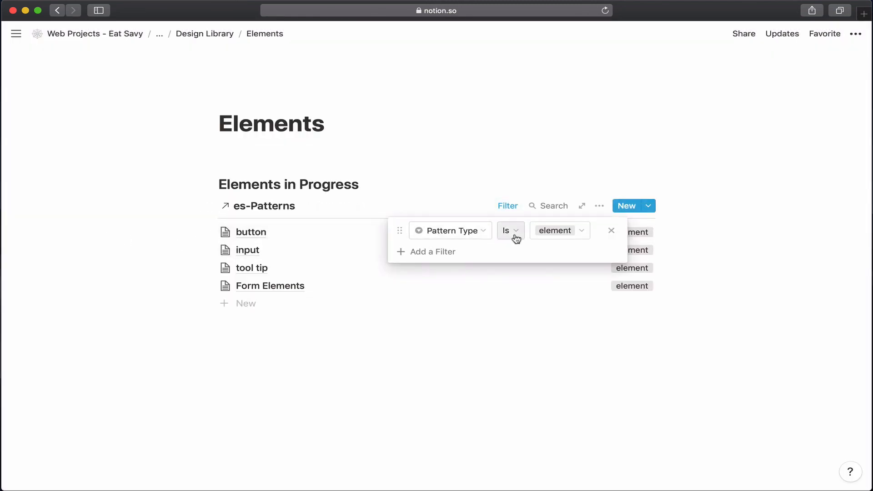
left_click(462, 251)
left_click(464, 252)
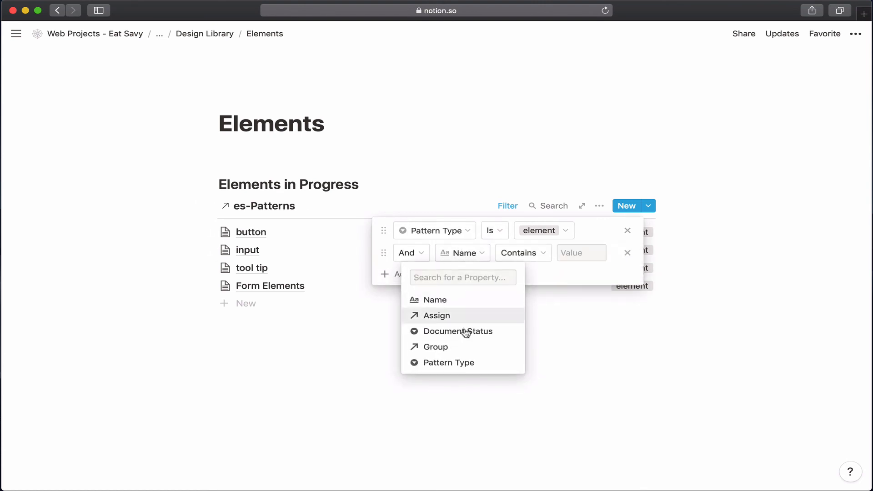
left_click(469, 351)
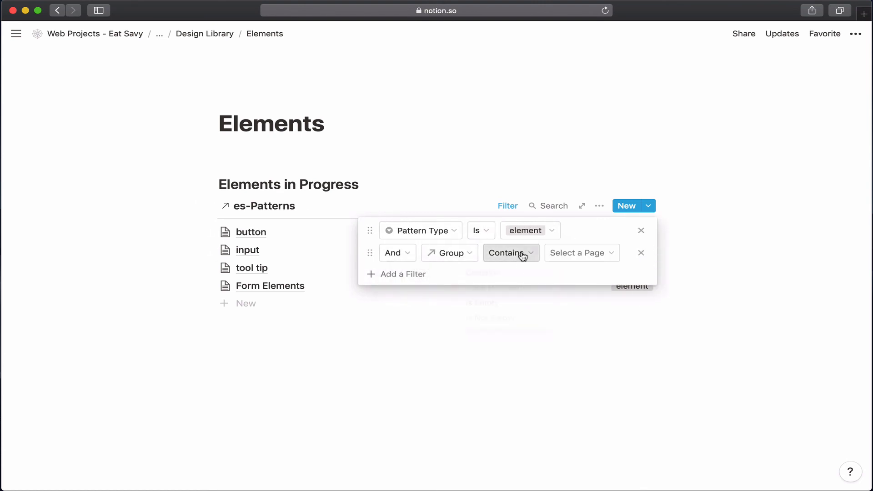
left_click(523, 254)
left_click(511, 304)
left_click(433, 348)
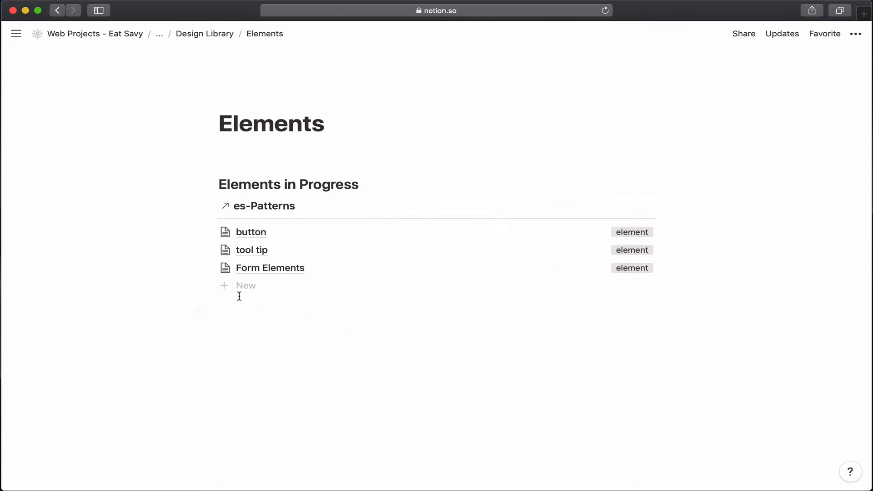
- Open the Form Elements entry to check which entries its filtered es-Patterns list contains, and close it
left_click(276, 270)
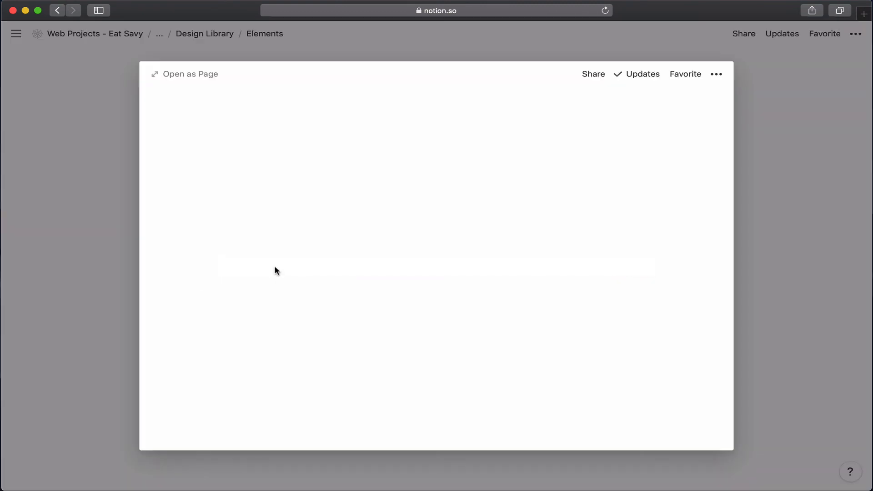
scroll(275, 270, "down", 4)
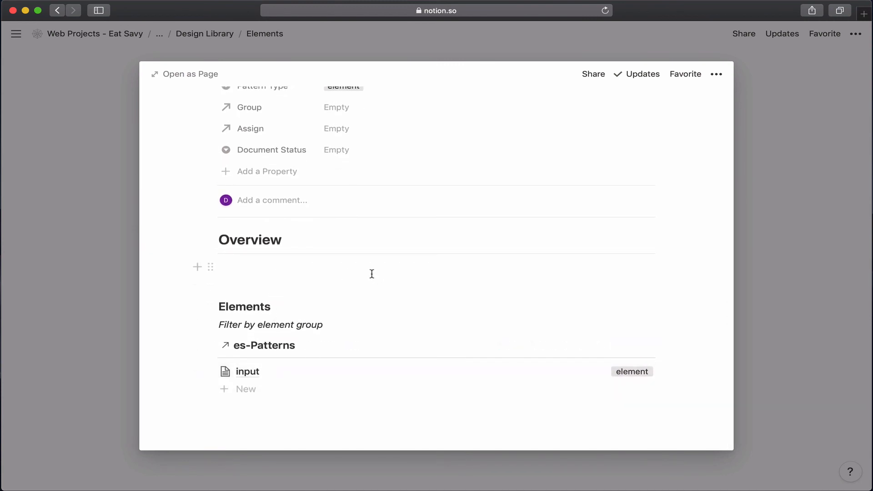
left_click(146, 282)
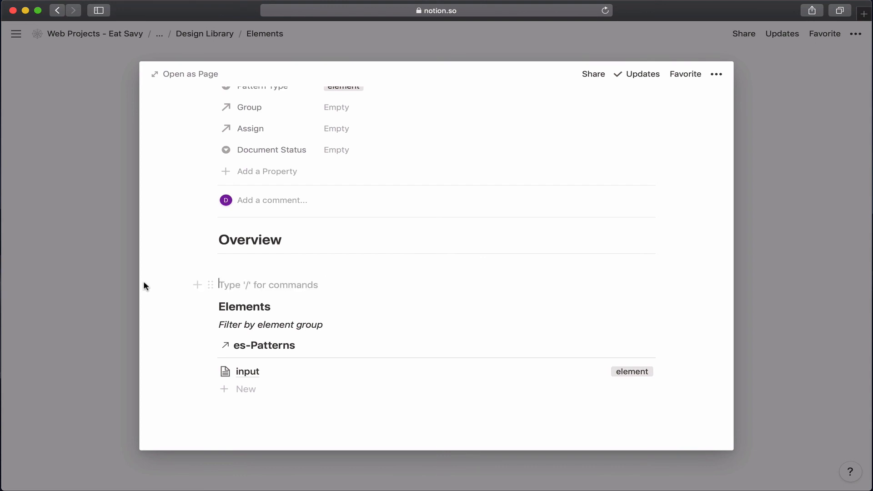
left_click(103, 278)
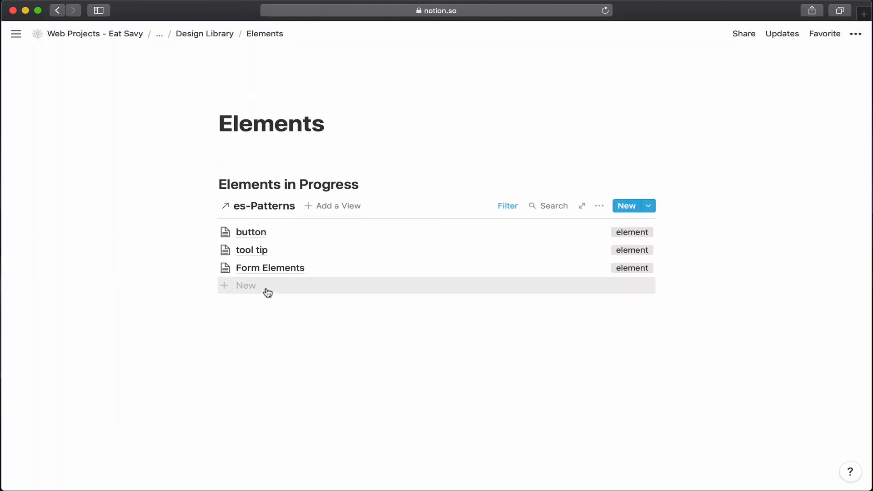
- Try placing Form Elements as a page directly under the Elements page title, and return it to the es-Patterns list
left_click_drag(259, 269, 251, 165)
left_click(164, 188)
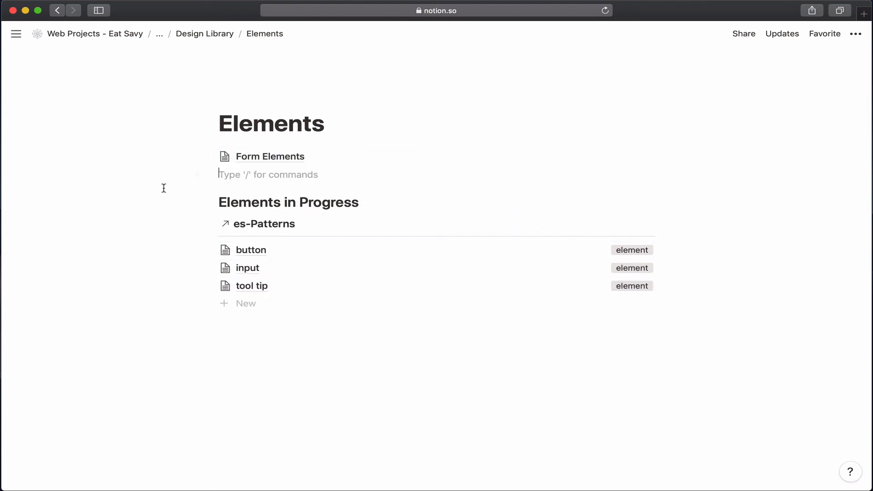
left_click(249, 165)
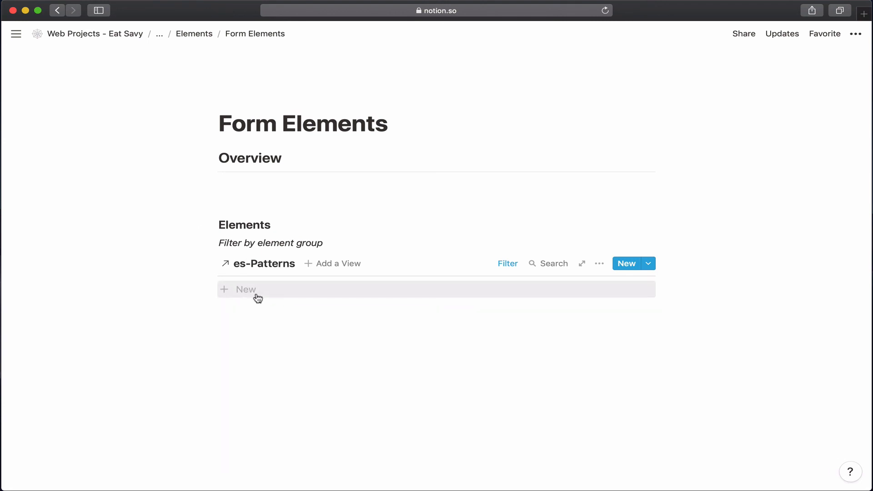
left_click(198, 34)
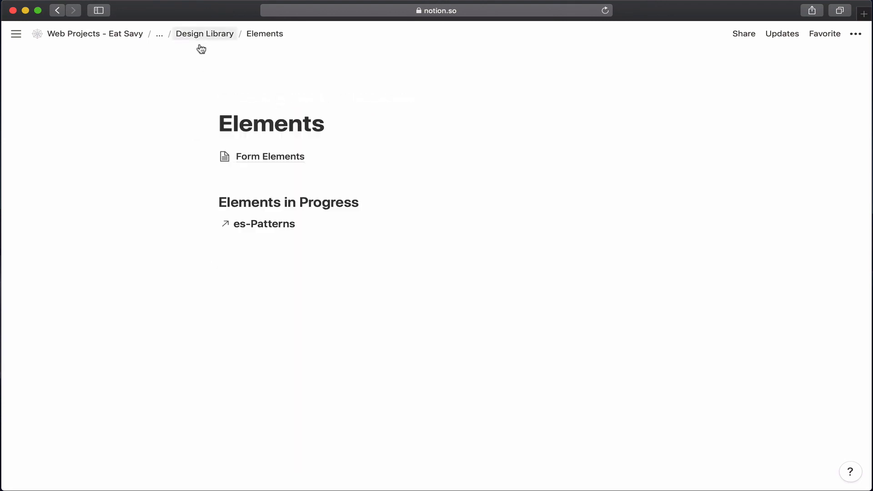
left_click_drag(249, 156, 251, 238)
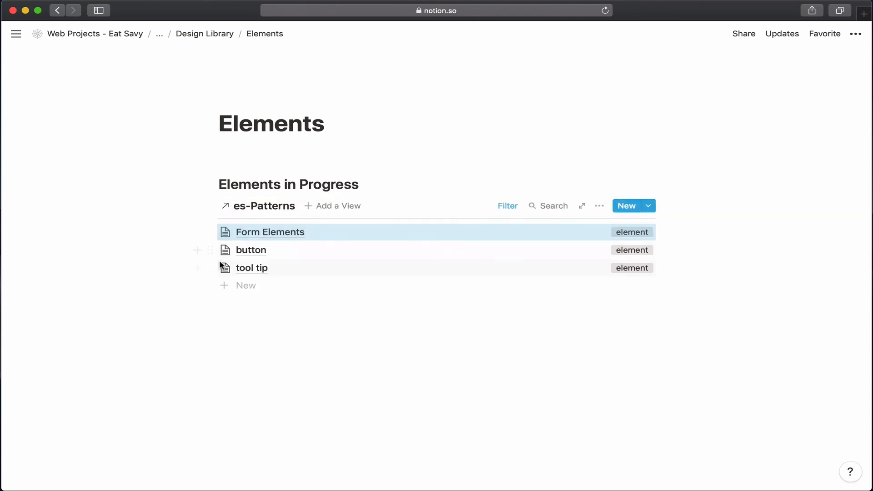
- In the Form Elements entry, move input out of the es-Patterns list to directly under the Elements heading
left_click(269, 233)
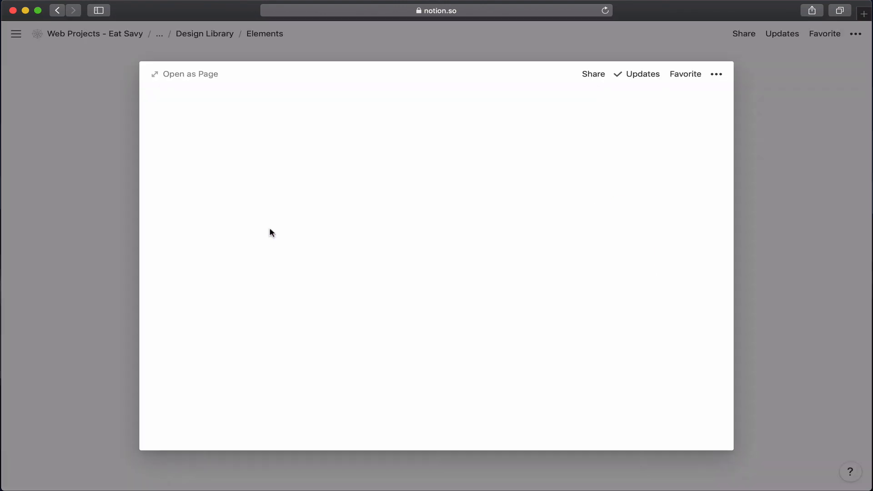
scroll(271, 273, "down", 3)
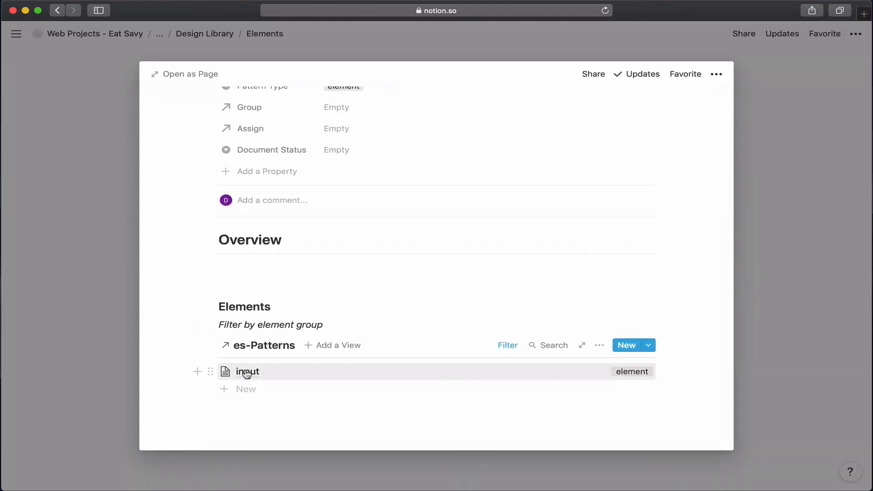
left_click_drag(247, 379, 264, 311)
left_click(124, 262)
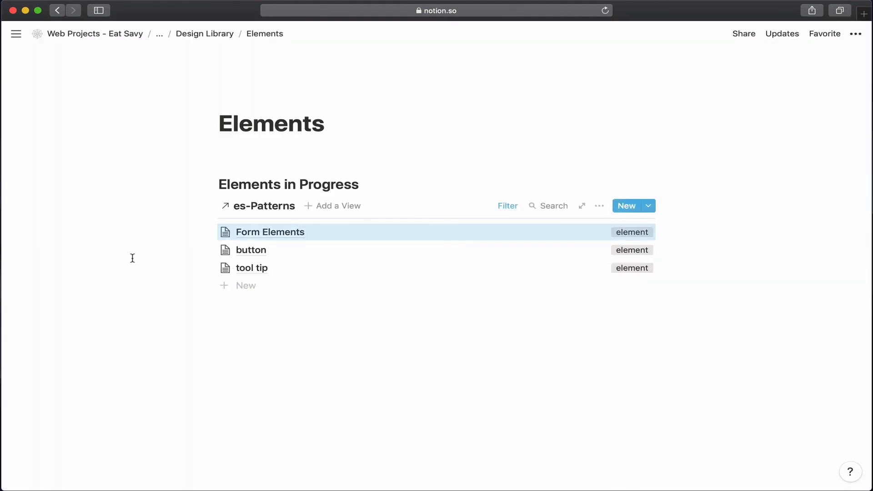
- Move Form Elements out of the es-Patterns list to directly under the Elements page title and open it
left_click_drag(250, 237, 214, 152)
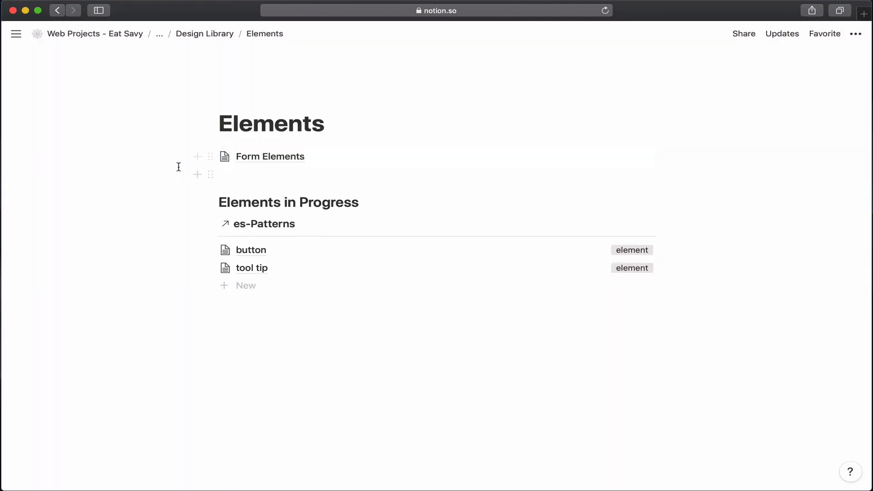
left_click(182, 170)
left_click(263, 157)
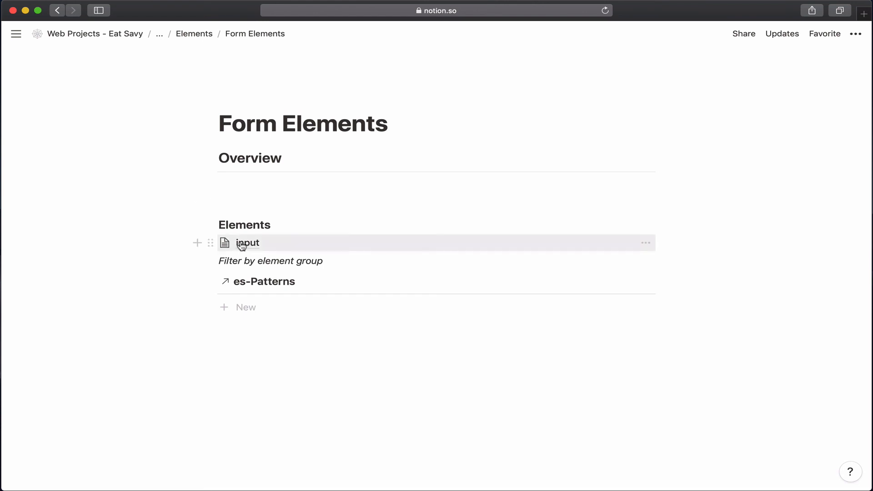
- Return input to the es-Patterns list on the Form Elements page and Form Elements to the Elements in Progress list
left_click_drag(239, 244, 267, 296)
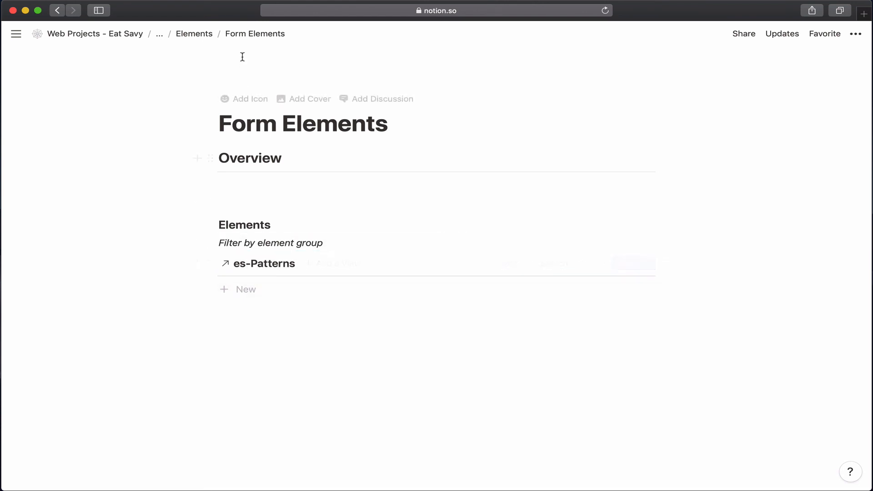
left_click(198, 35)
left_click_drag(262, 169, 239, 232)
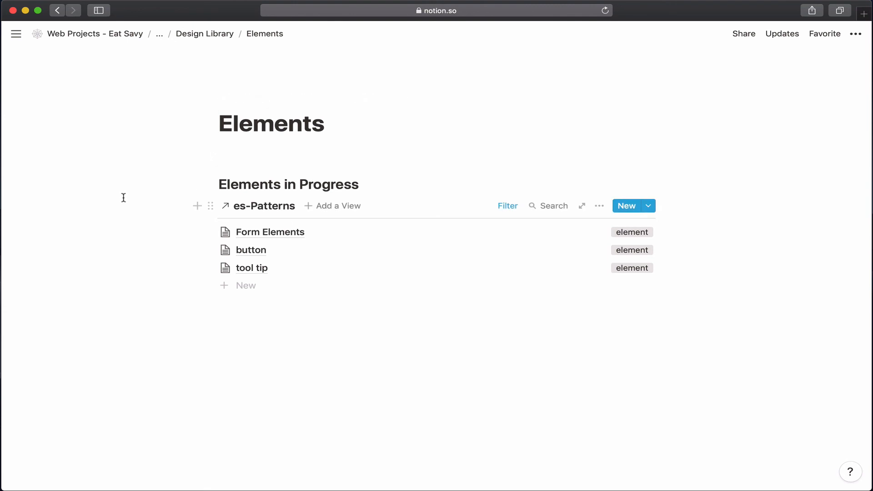
- Go back up to the Design Library page
left_click(203, 34)
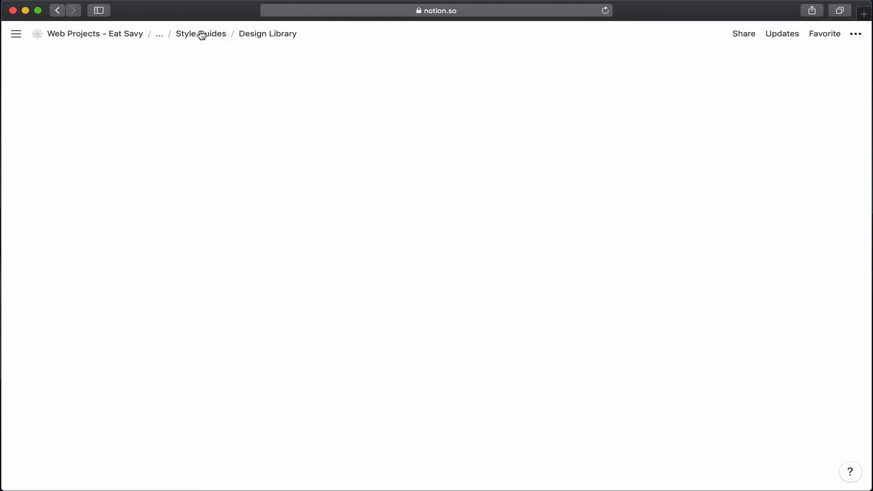